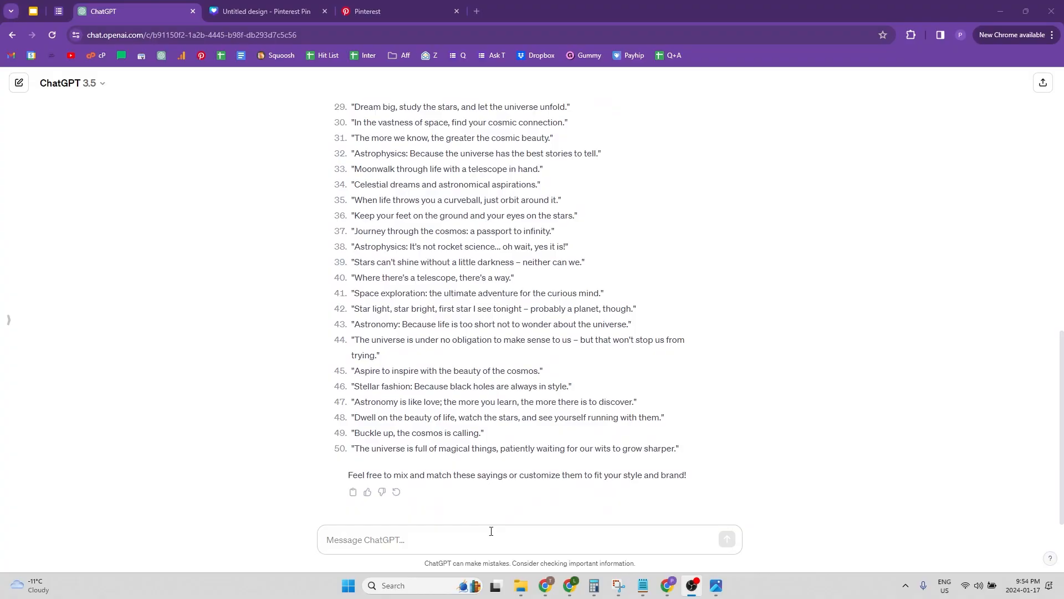
Step: Ask ChatGPT to rewrite the sayings without the quotation marks
left_click(506, 551)
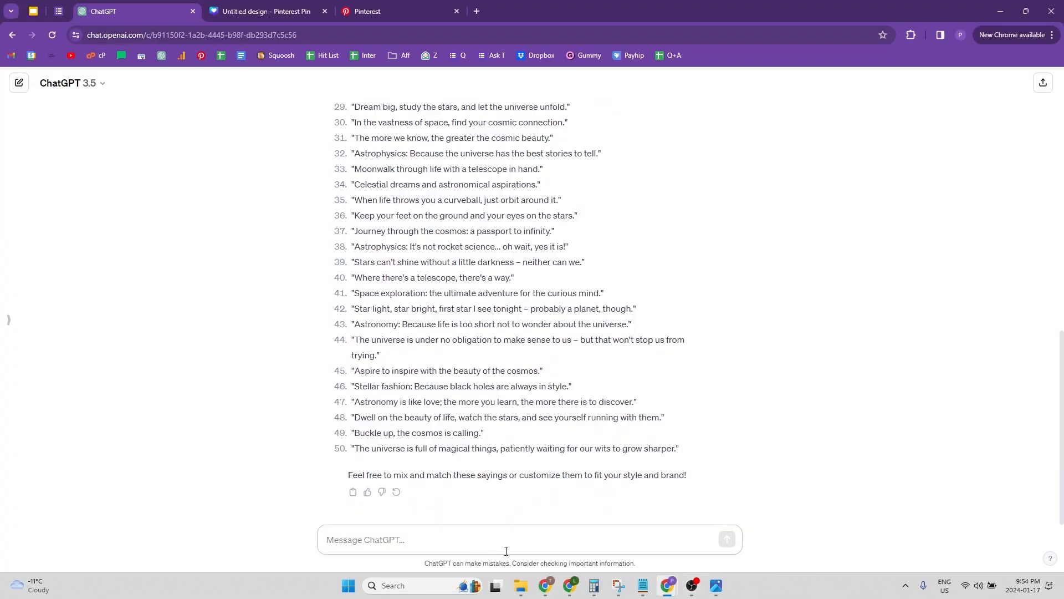
type("can you rewrite the sayings without the quotation marks")
key("Return")
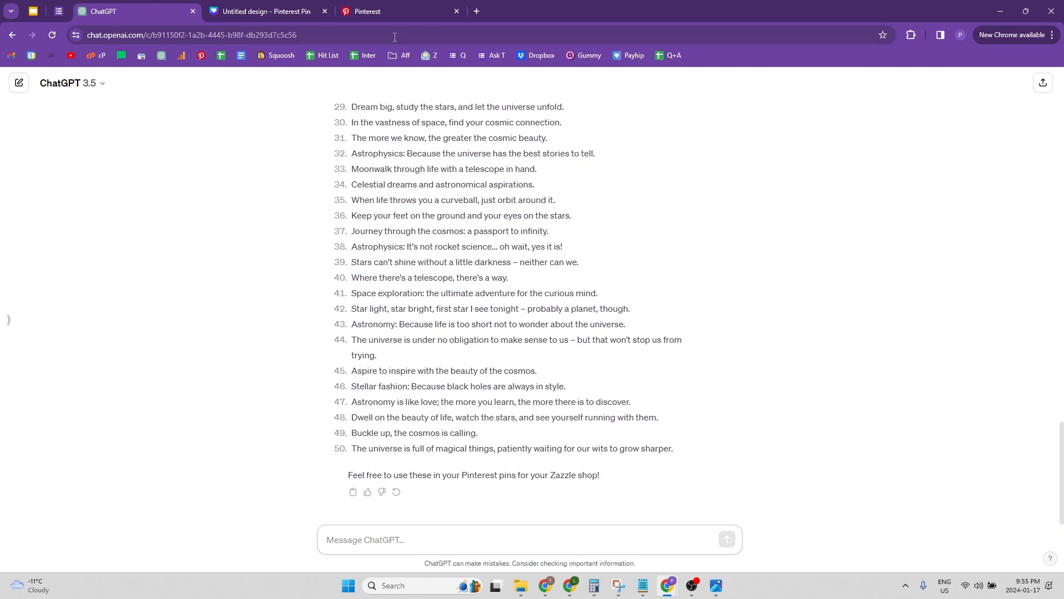
Step: Open a new Google Sheets spreadsheet and enter the header "astrophysics quotes" in cell A1
middle_click(228, 55)
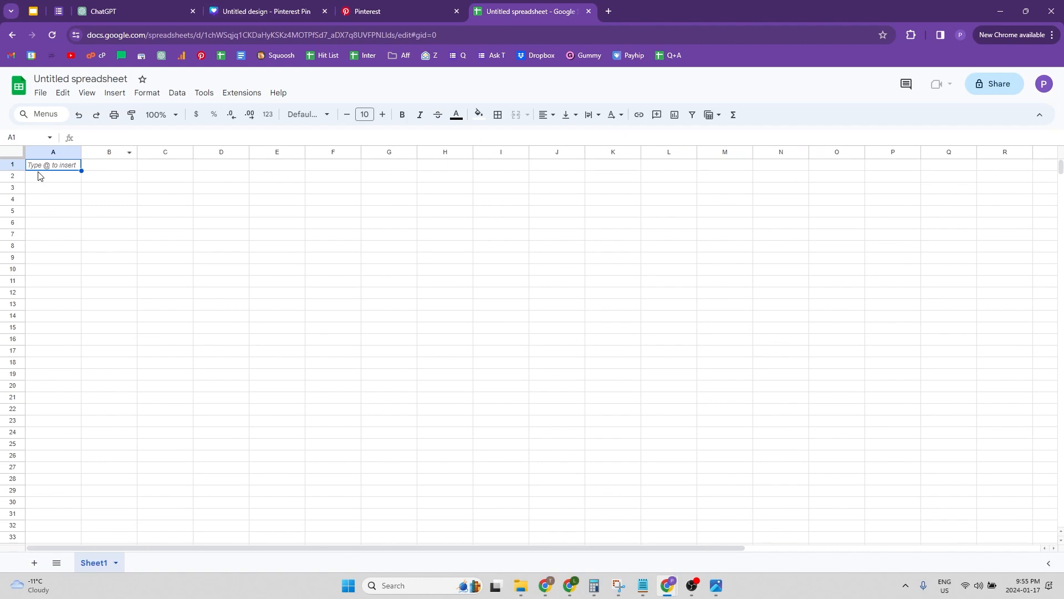
type("astro")
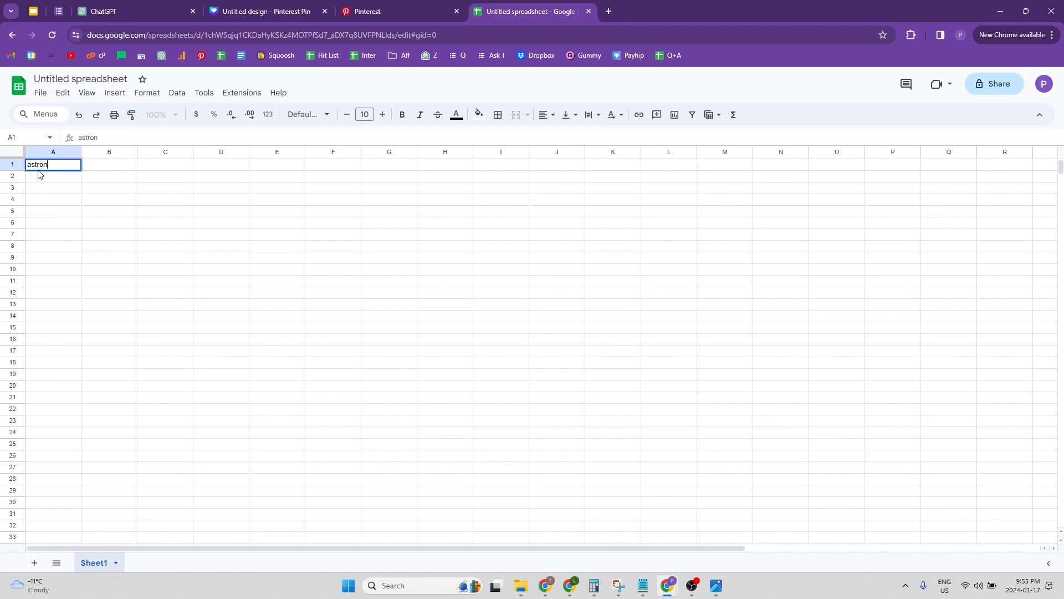
type("ph")
type("course")
key("BackSpace")
key("BackSpace")
key("BackSpace")
key("BackSpace")
key("BackSpace")
key("BackSpace")
type("quotes")
Step: Rename the spreadsheet to "astrophysics quotes" by copying the header text from A1
key("ctrl+a")
key("ctrl+c")
left_click(73, 78)
key("ctrl+v")
left_click(146, 201)
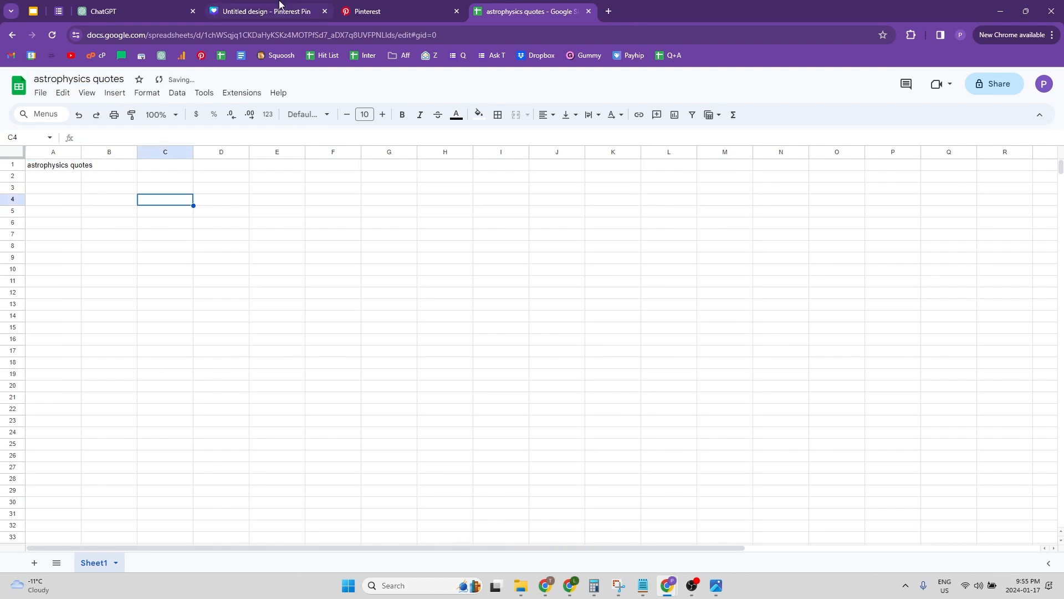
Step: Copy all the rewritten sayings from ChatGPT and paste them into the spreadsheet starting at cell A2
left_click(146, 13)
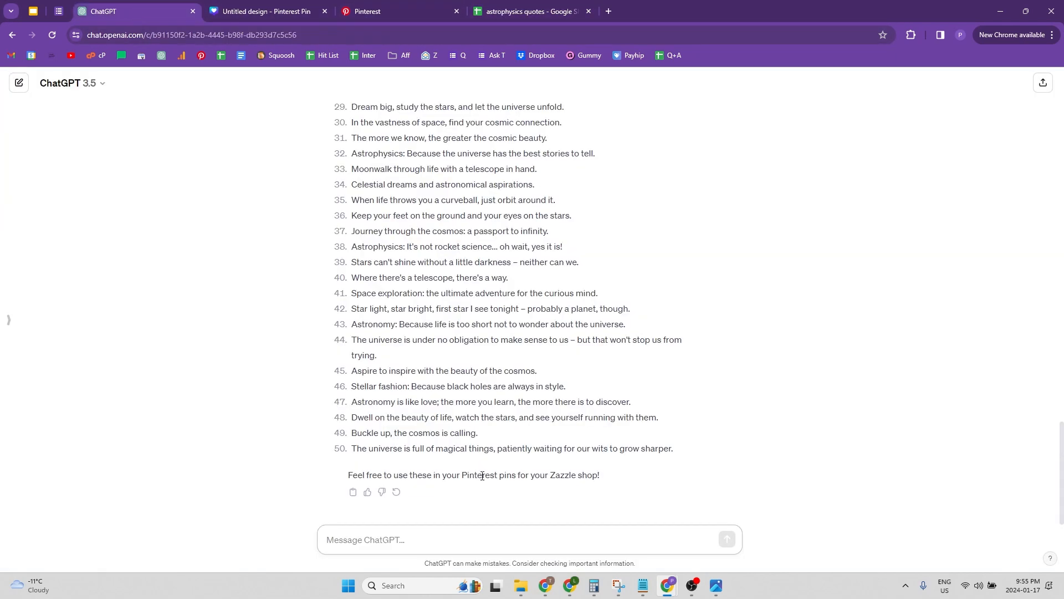
left_click_drag(669, 449, 354, 245)
key("ctrl+c")
left_click(526, 11)
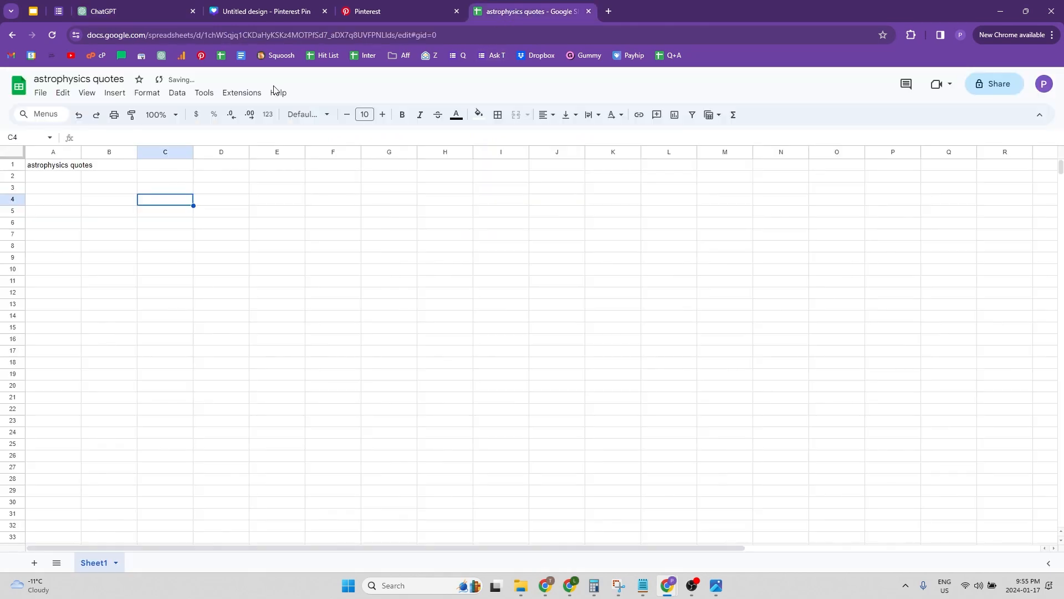
left_click(61, 178)
key("ctrl+v")
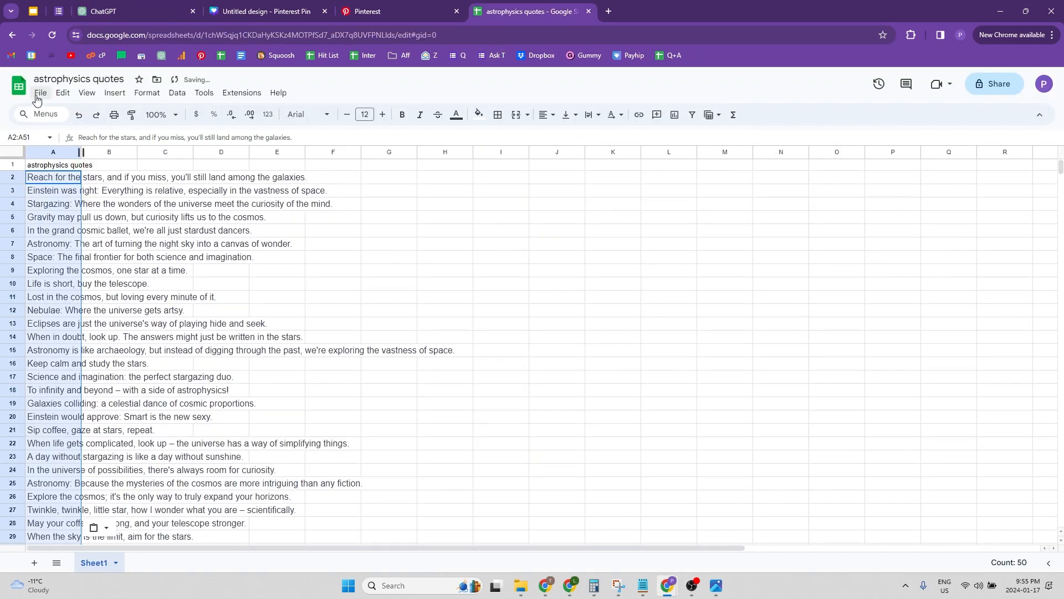
Step: Download the quotes sheet as a Comma Separated Values (.csv) file
left_click(41, 92)
mouse_move(77, 234)
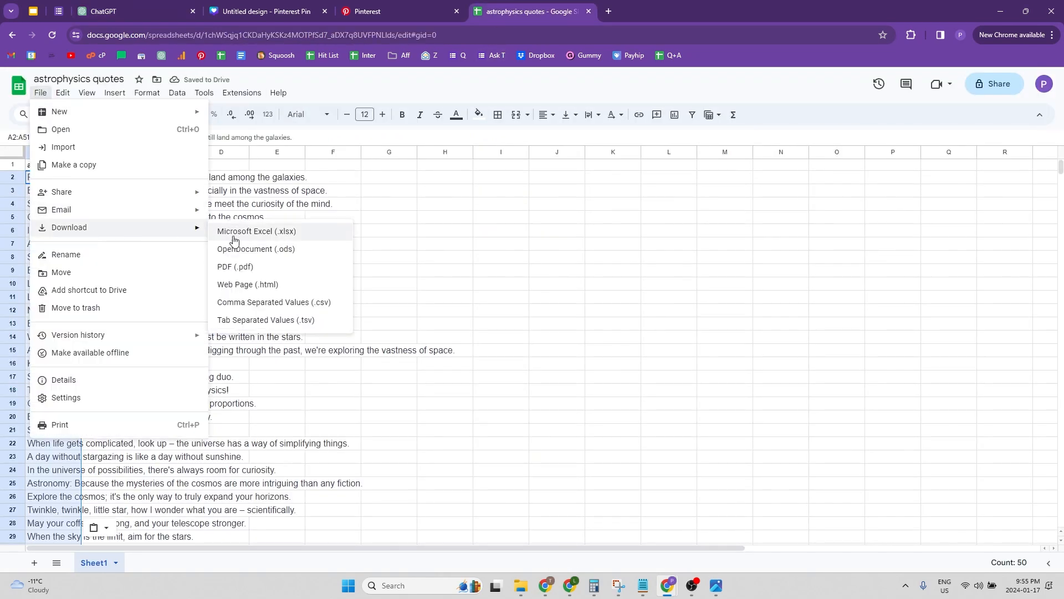
left_click(257, 302)
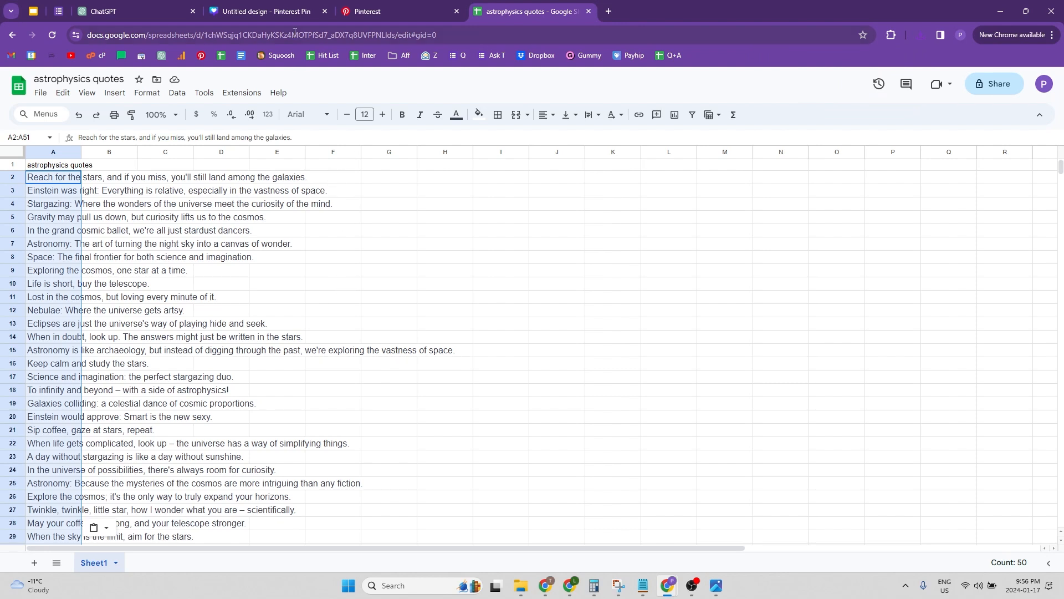
Step: Switch to the Canva Pinterest Pin design and search the templates for "quote"
left_click(283, 13)
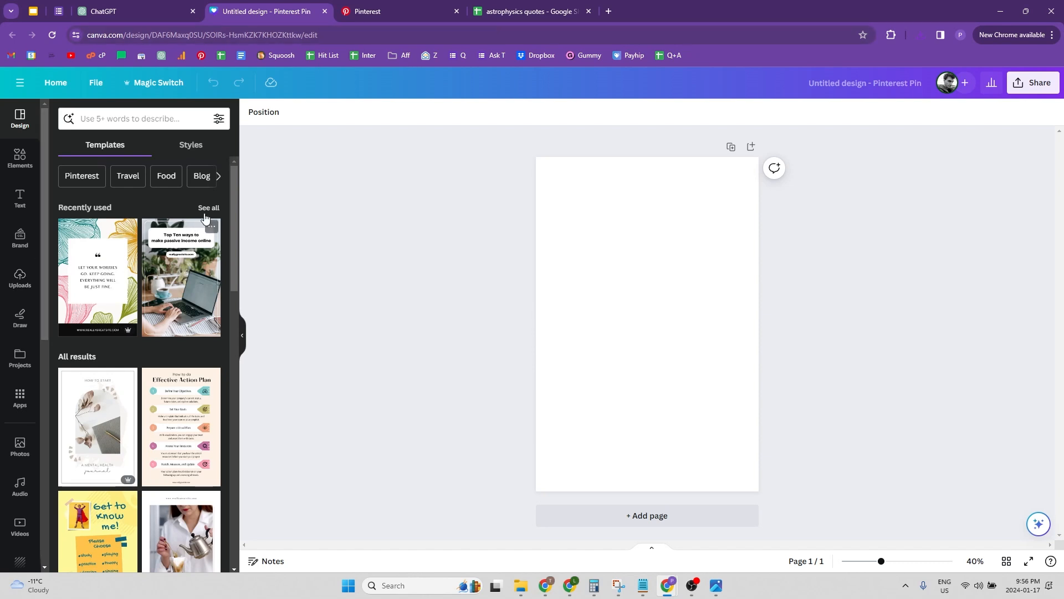
left_click(136, 121)
type("qu")
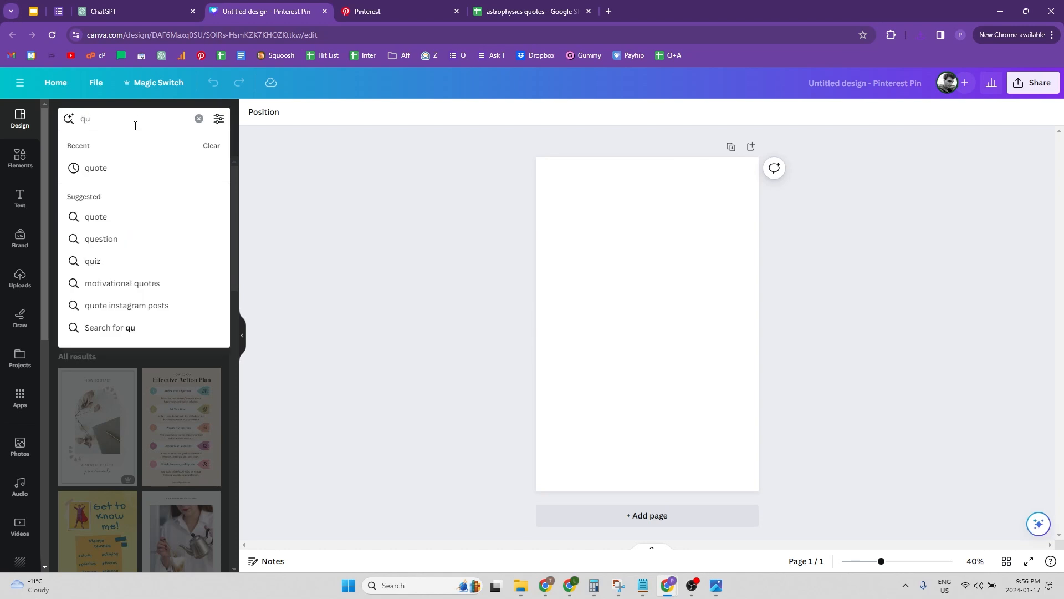
type("ote")
key("Return")
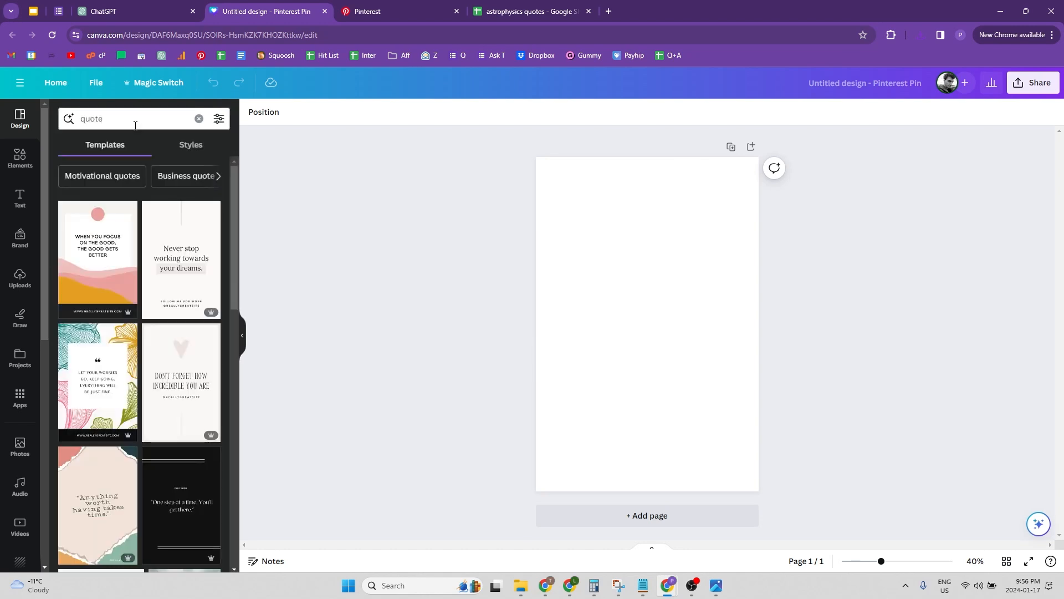
scroll(173, 267, "down", 2)
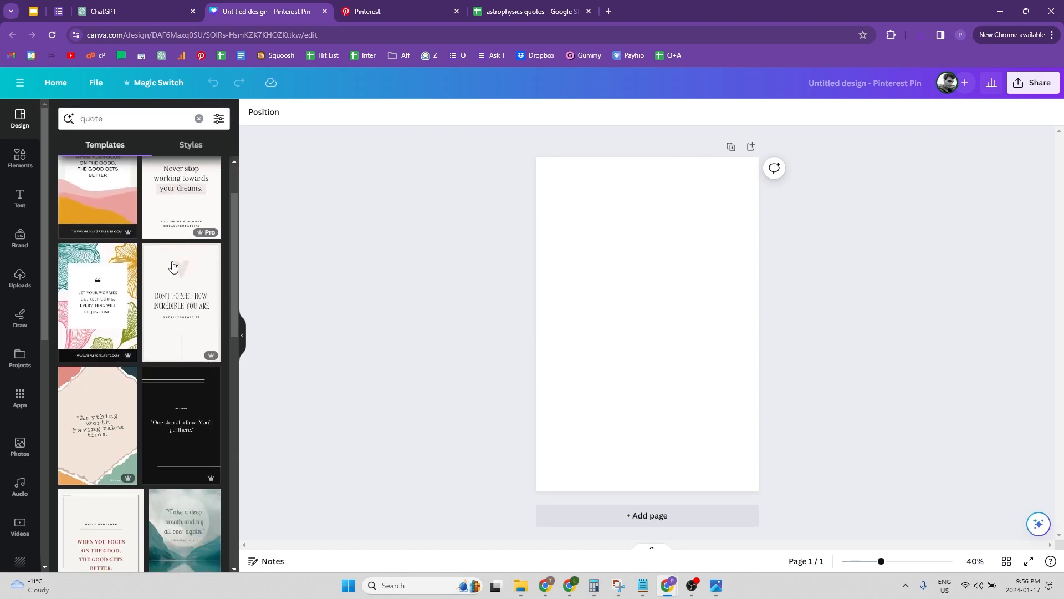
scroll(173, 267, "down", 2)
scroll(149, 240, "up", 5)
Step: Refine the template search to "quote space" and apply the Neutral Marble Today's Quote Pinterest Pin template
left_click(140, 128)
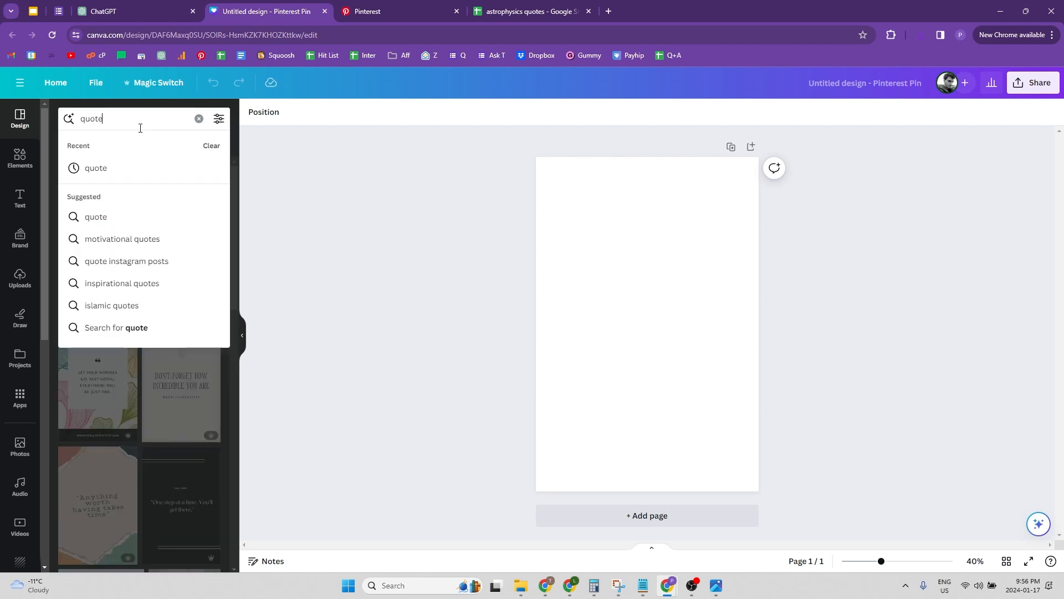
type("space")
key("Return")
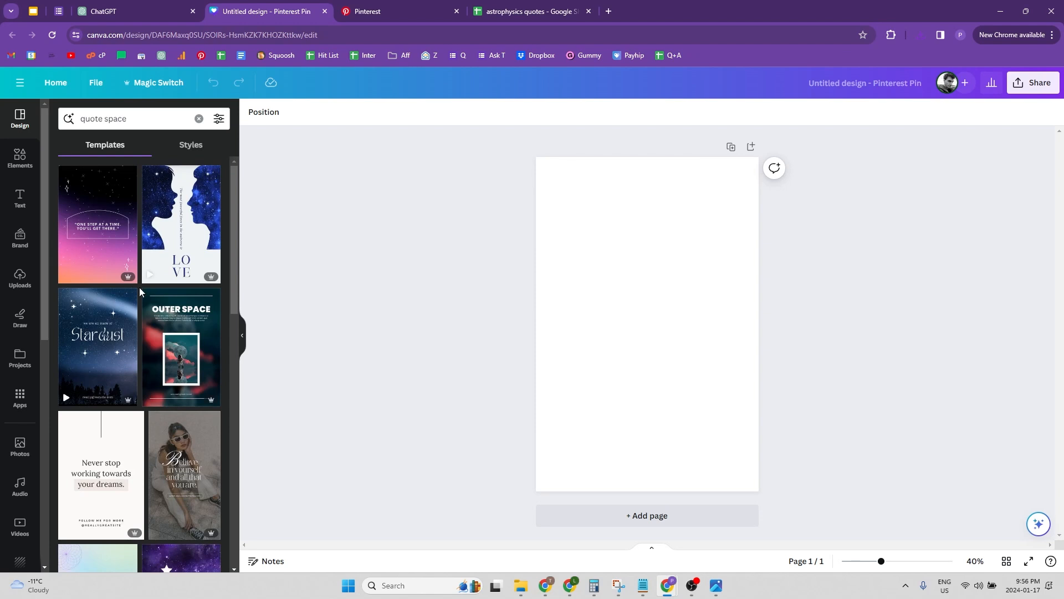
scroll(181, 410, "down", 4)
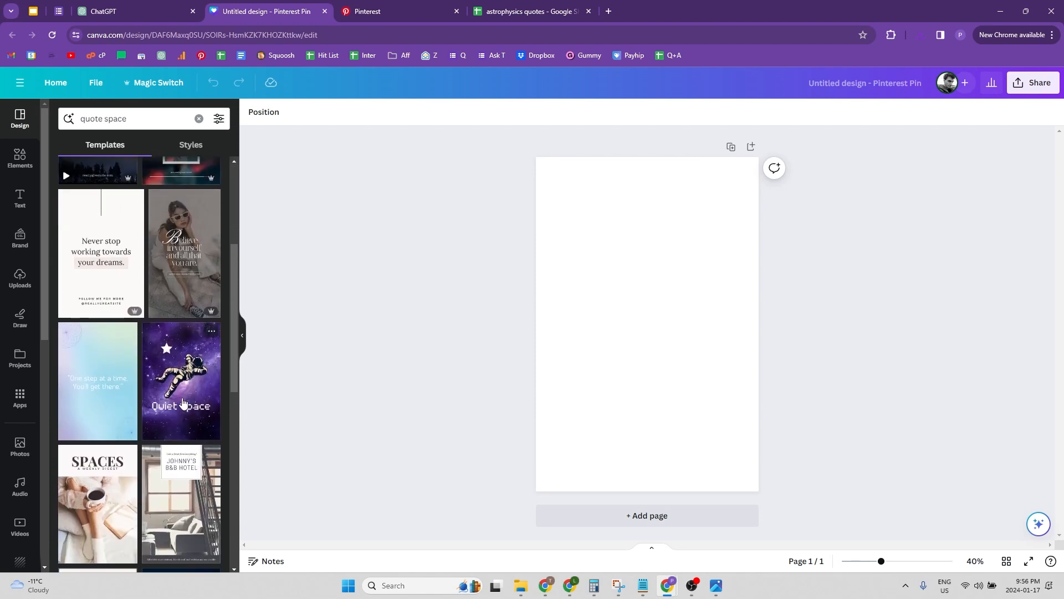
scroll(183, 403, "down", 12)
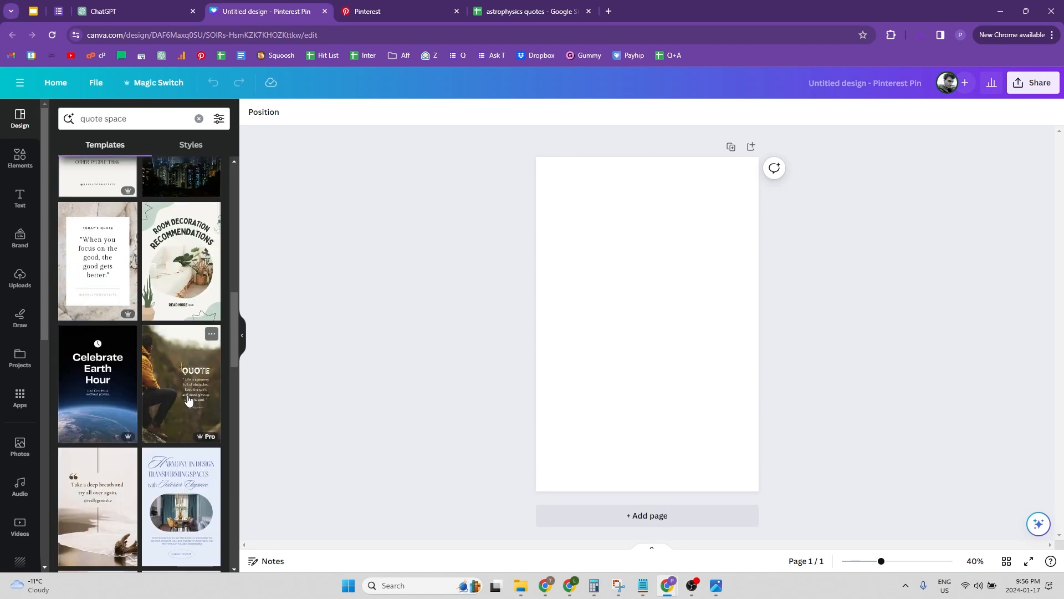
left_click(115, 268)
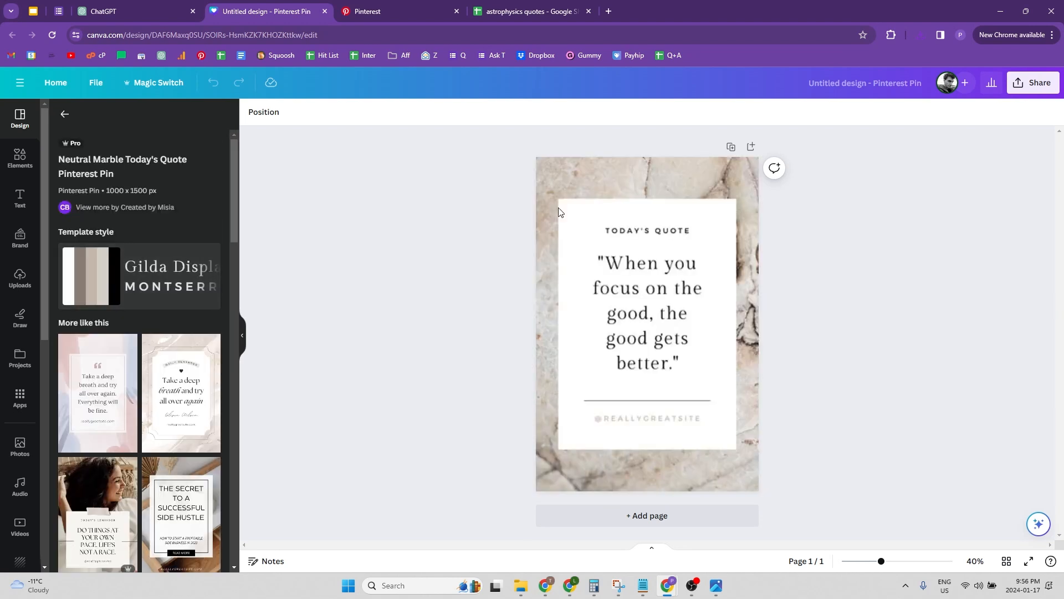
Step: Search the photos for "space" and replace the marble background with the blue radiating starburst photo
left_click(20, 446)
left_click(115, 114)
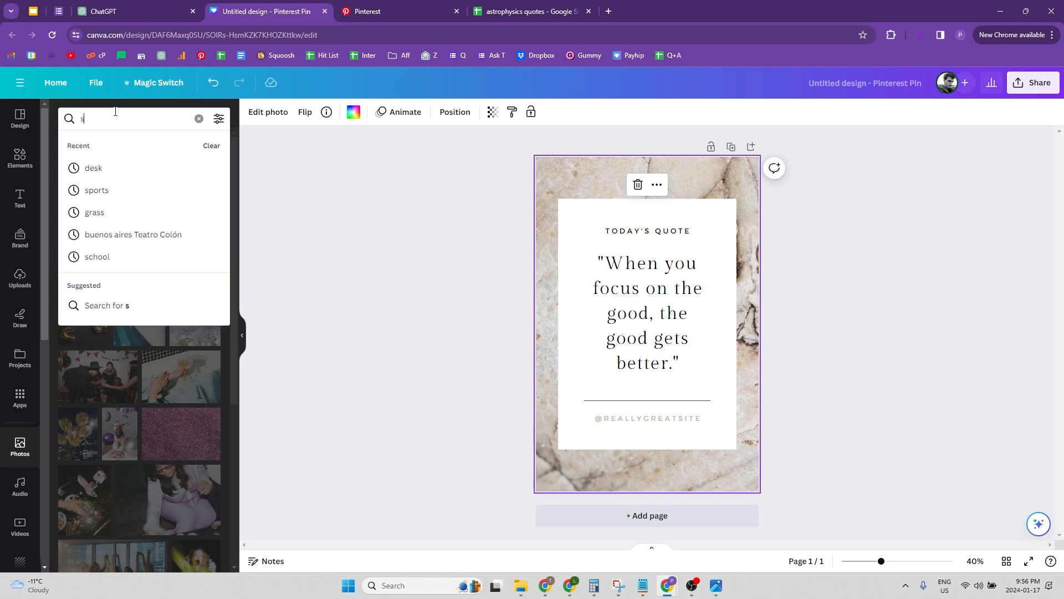
type("space")
key("Return")
left_click_drag(132, 193, 150, 235)
left_click_drag(89, 363, 586, 168)
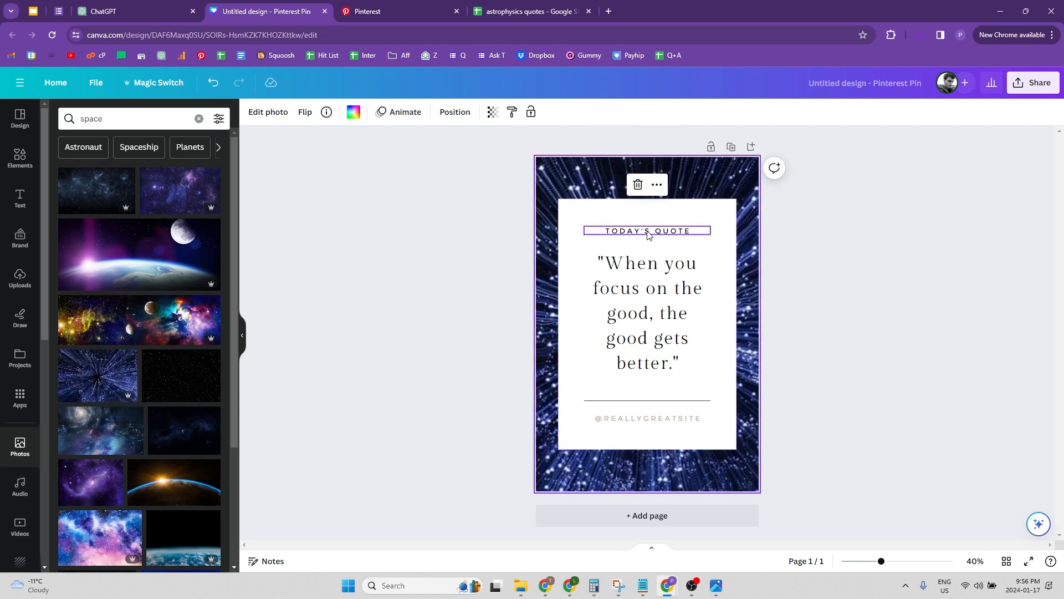
left_click(652, 358)
double_click(660, 420)
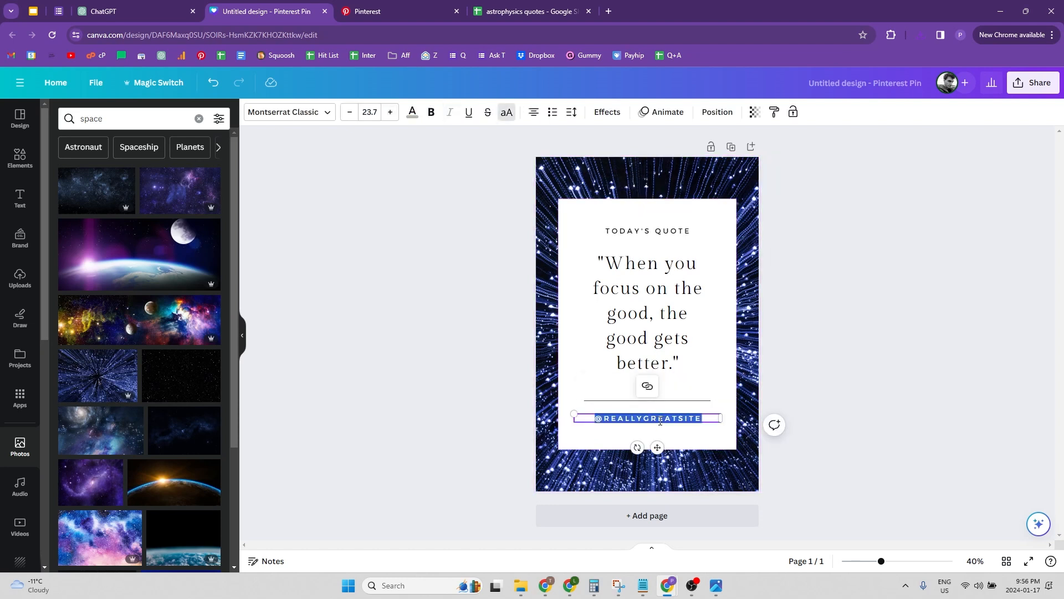
type("ZA")
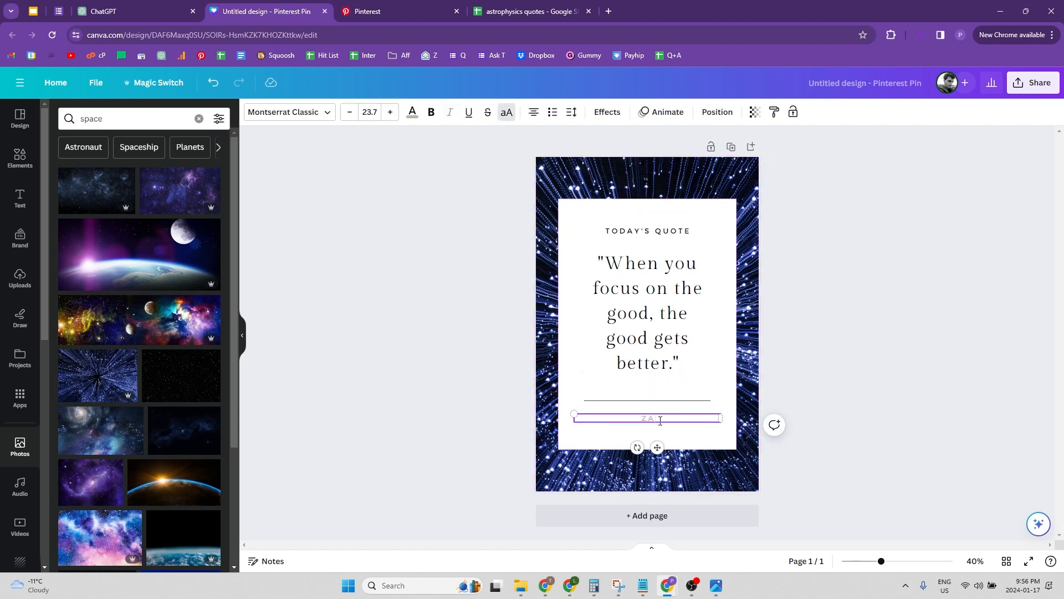
type("ZZLE.COM/ASTROPHYSICS")
left_click(350, 112)
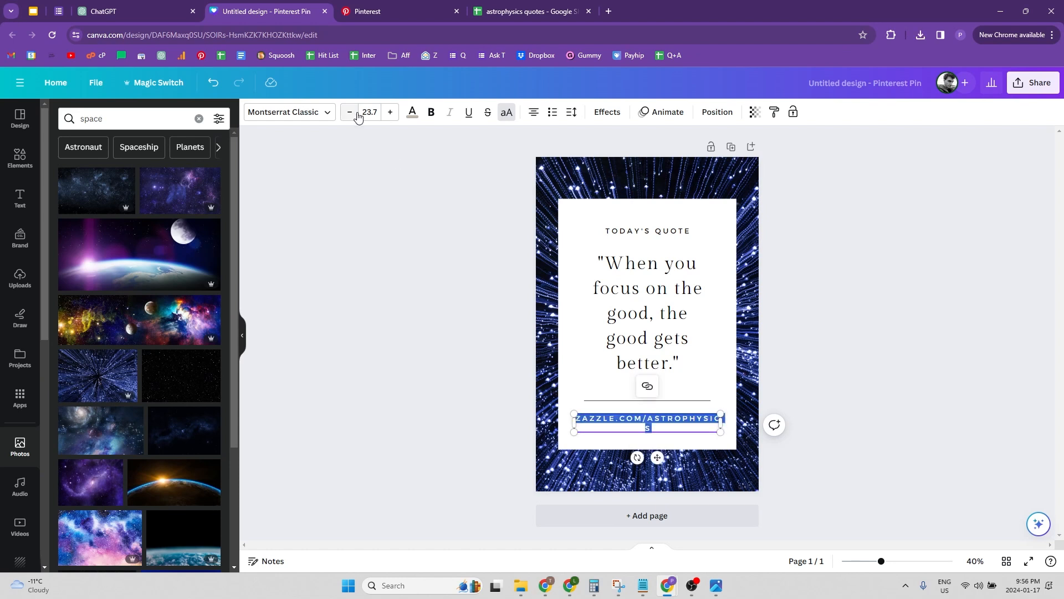
left_click(351, 114)
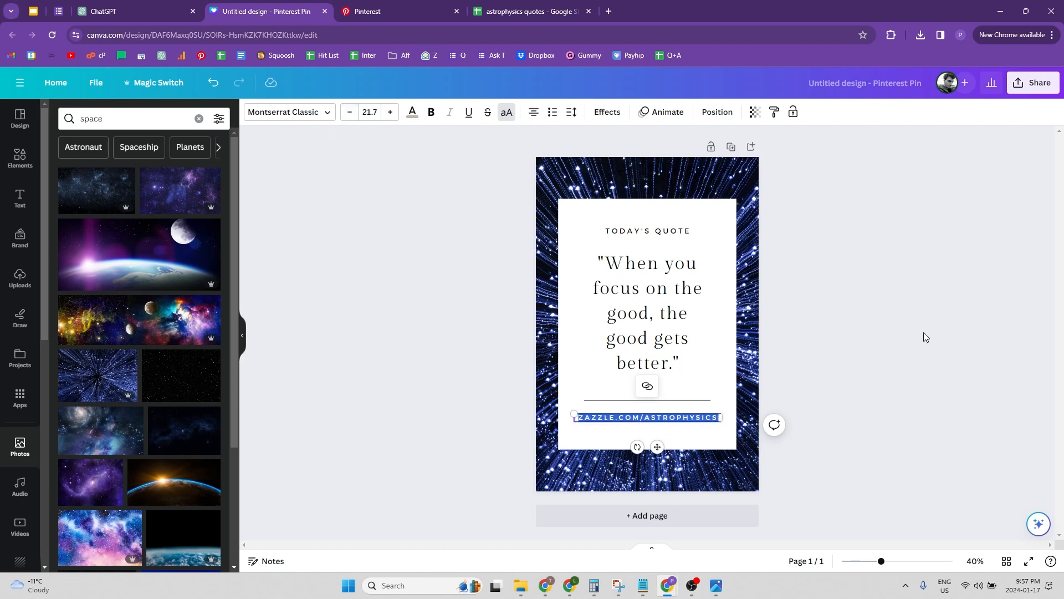
left_click(855, 333)
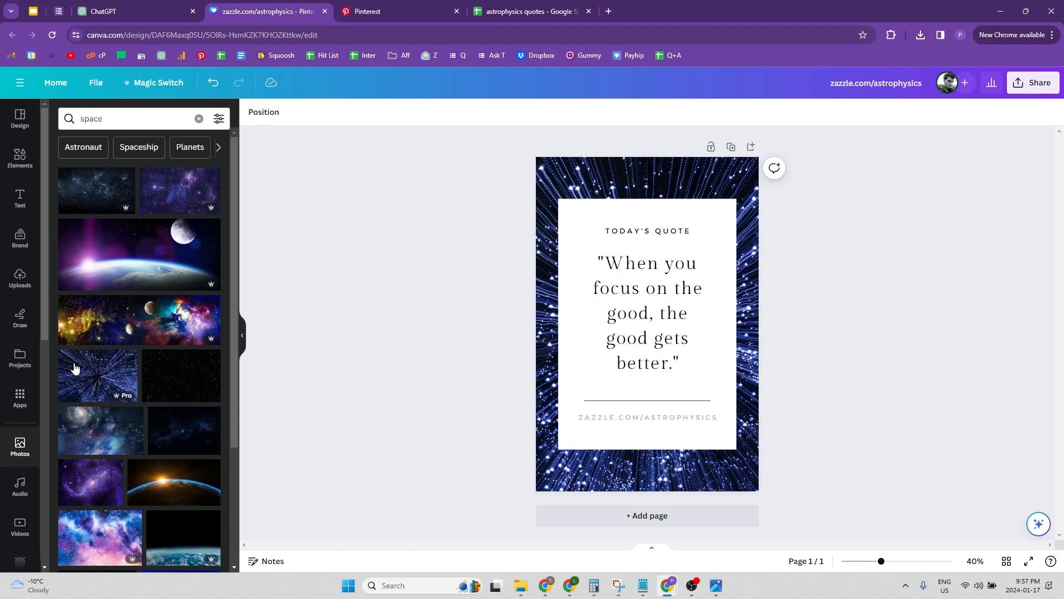
left_click(643, 233)
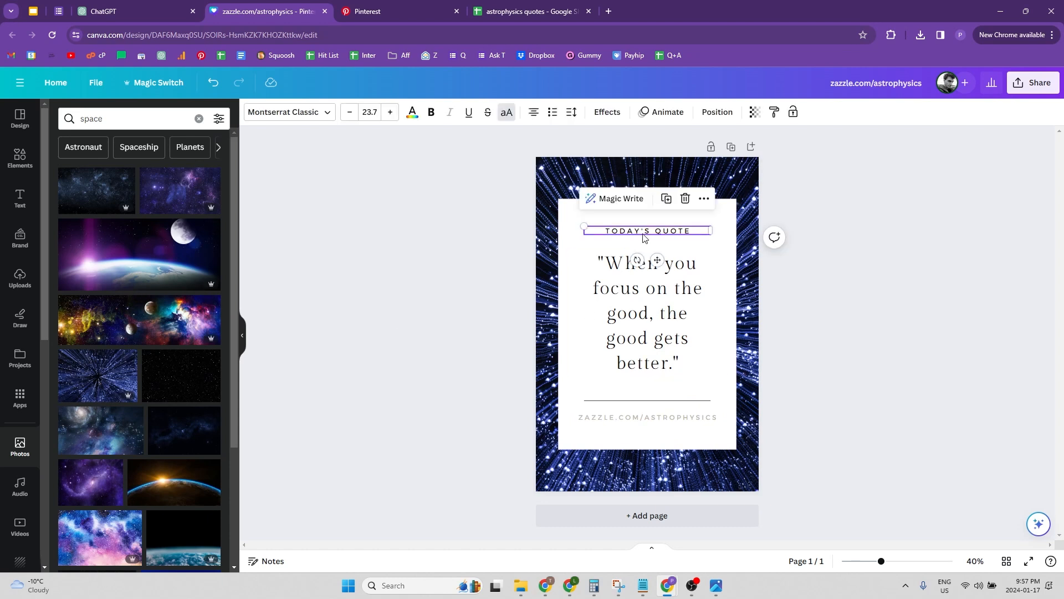
Step: Upload "astrophysics quotes - Sheet1.csv" as the Bulk create data
left_click(634, 294)
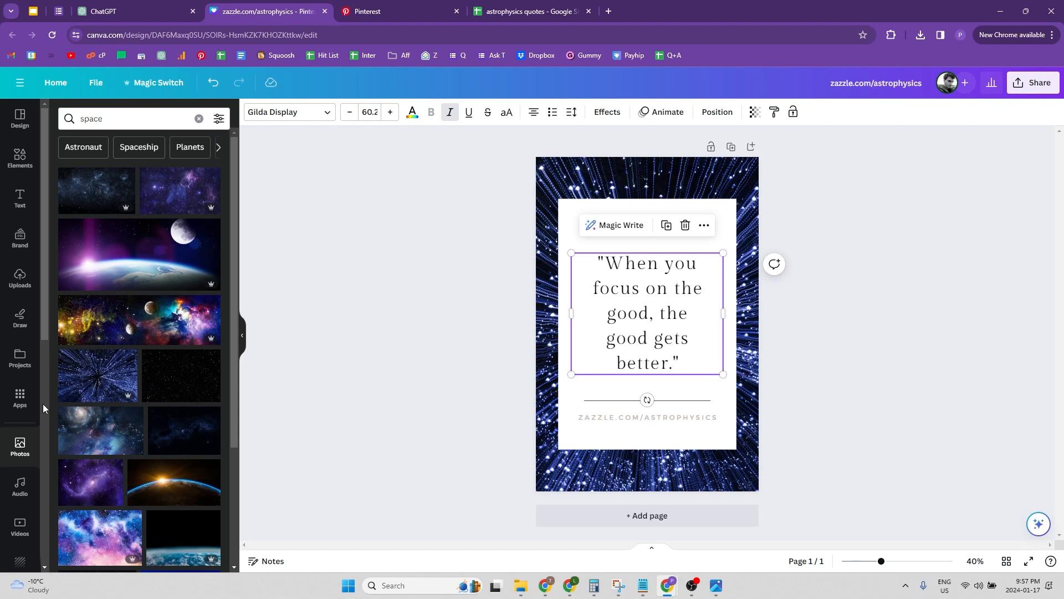
scroll(18, 424, "down", 4)
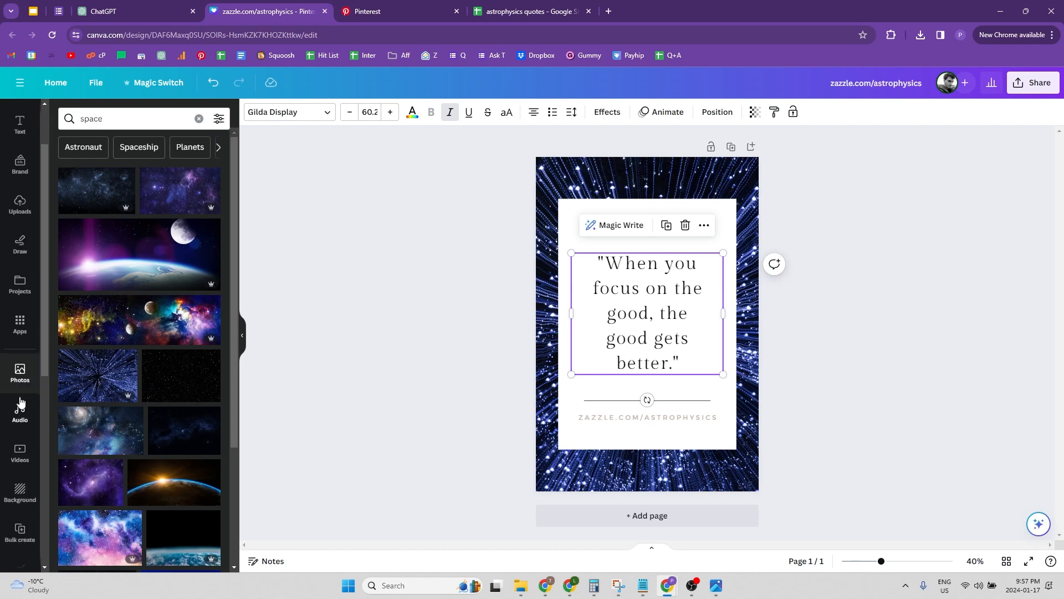
left_click(20, 391)
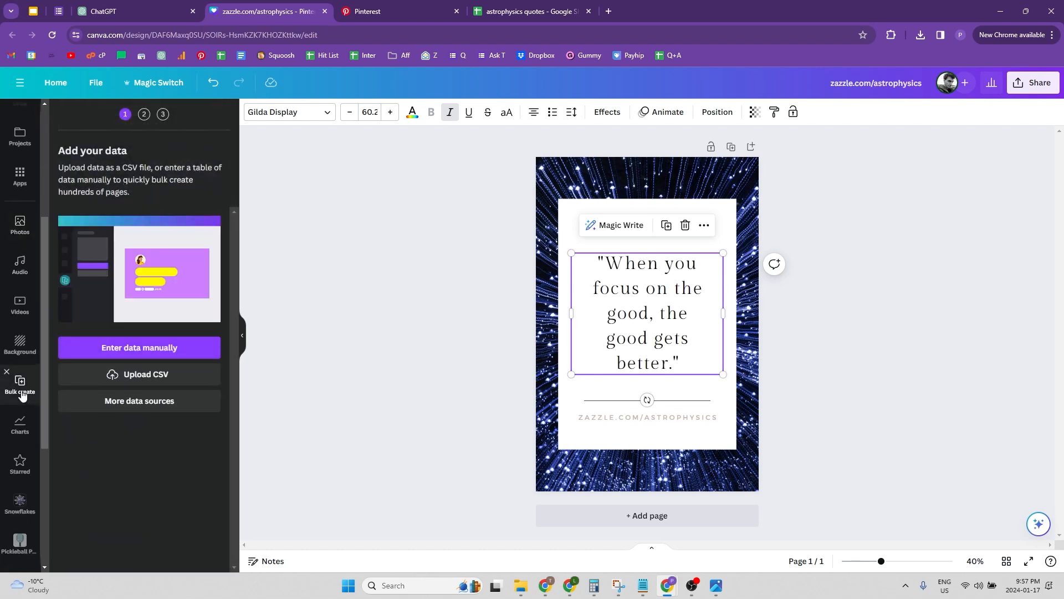
left_click(144, 377)
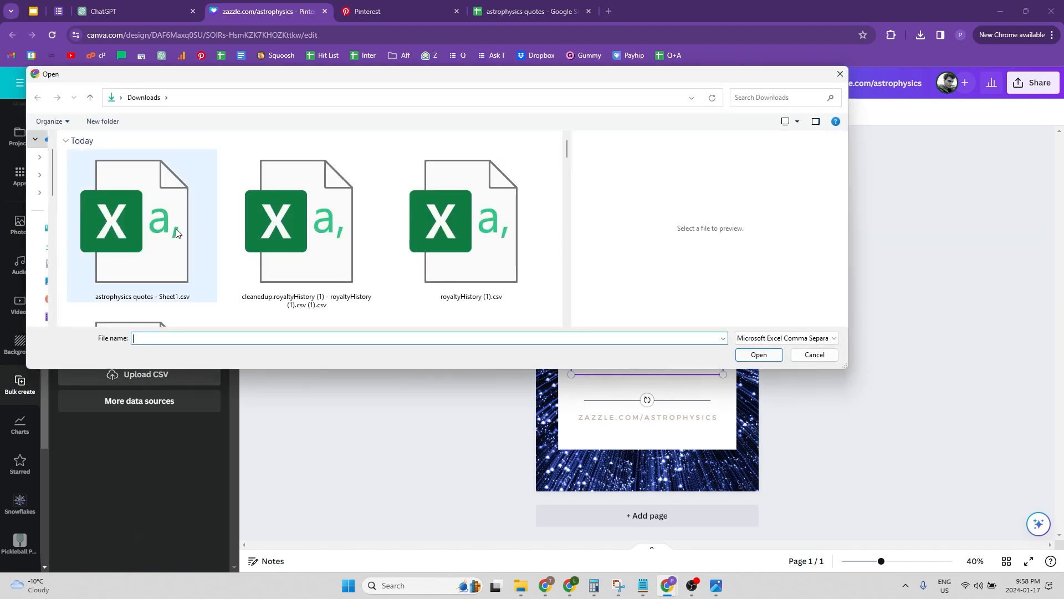
left_click(133, 248)
left_click(758, 354)
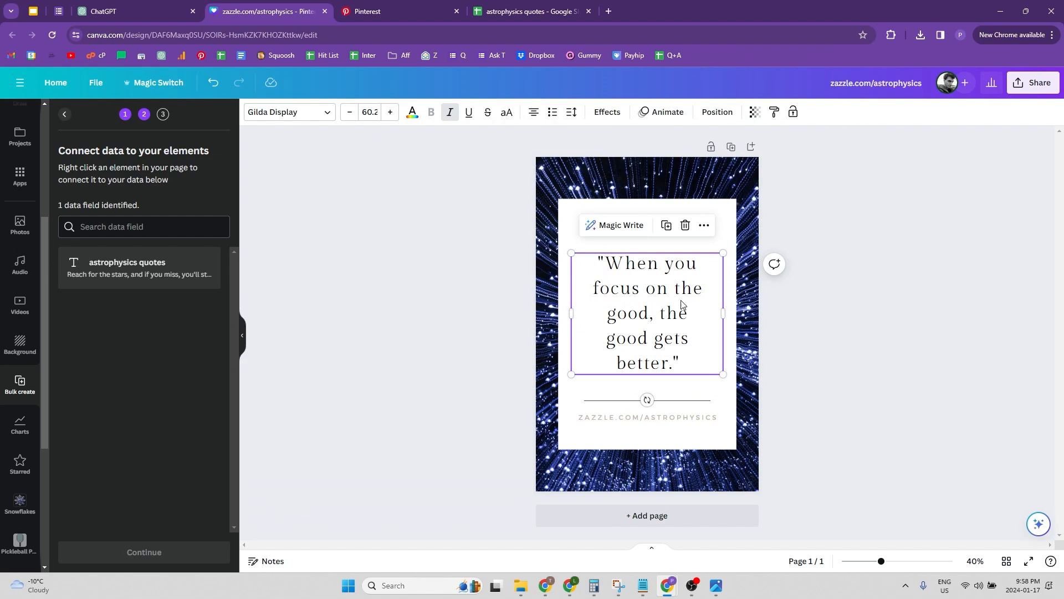
Step: Connect the main quote text box to the "astrophysics quotes" data field
left_click(696, 319)
key("Escape")
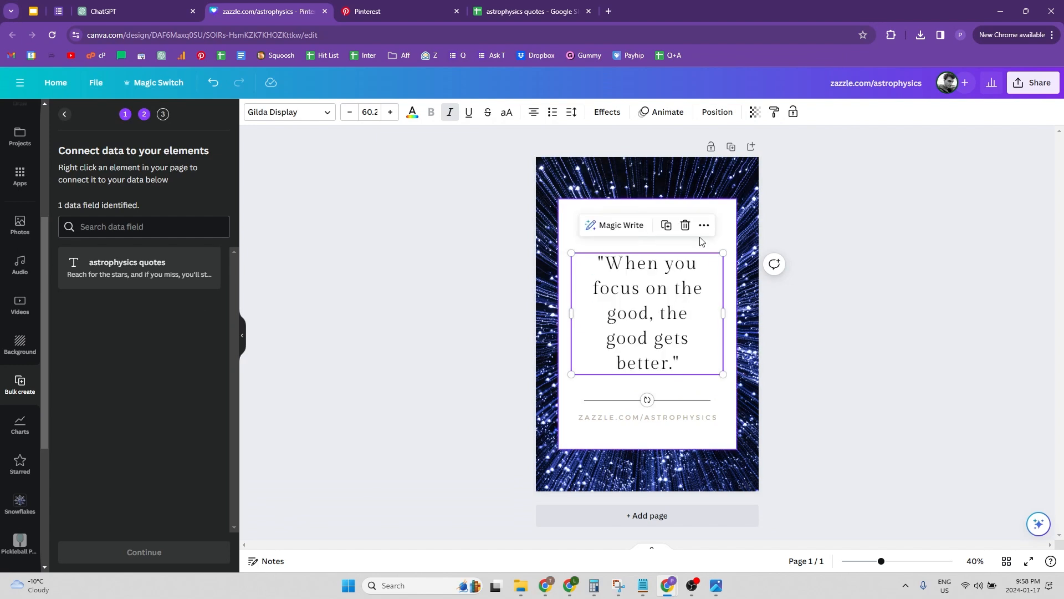
left_click(704, 225)
left_click(764, 324)
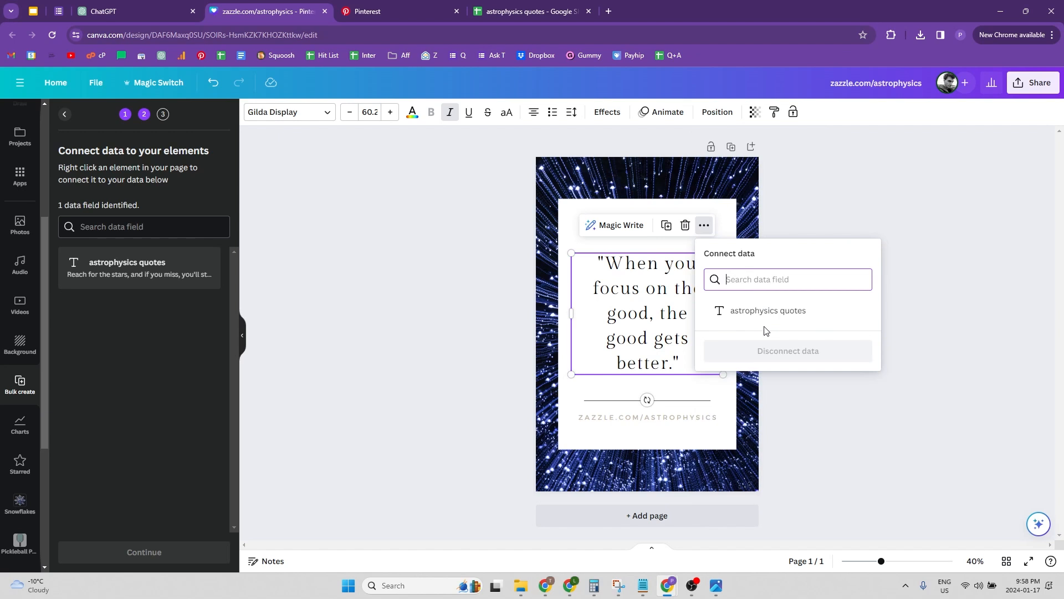
left_click(761, 311)
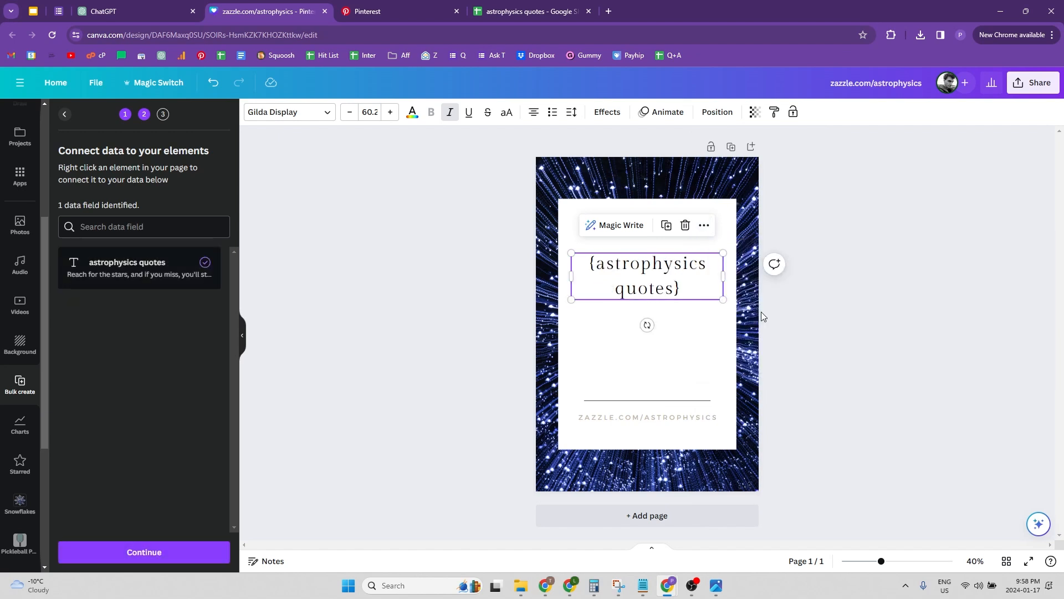
Step: Generate the 50 designs from all the data rows and display the resulting pages in grid view
left_click(158, 558)
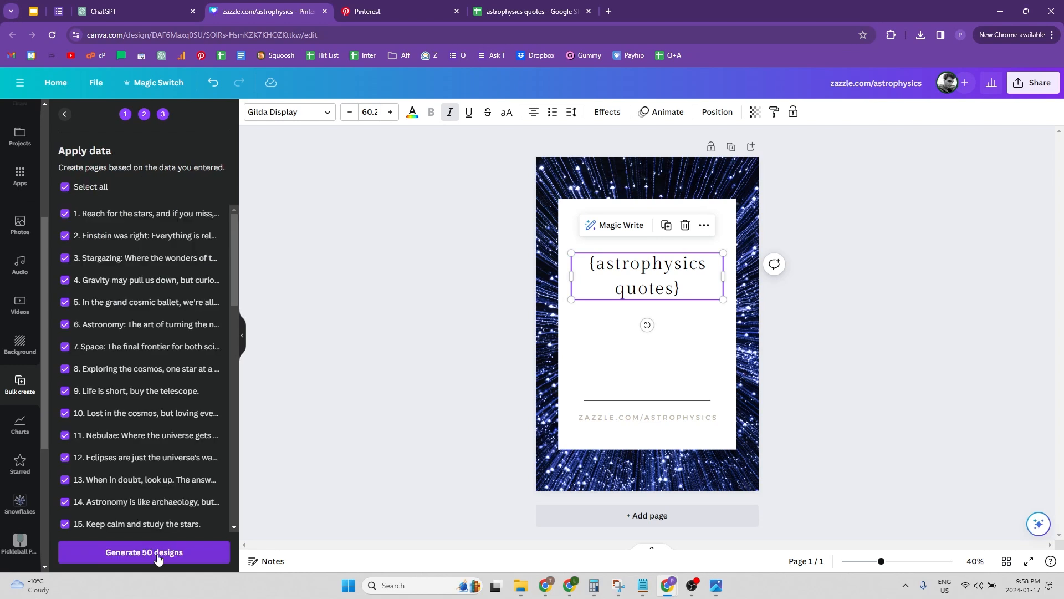
left_click(150, 557)
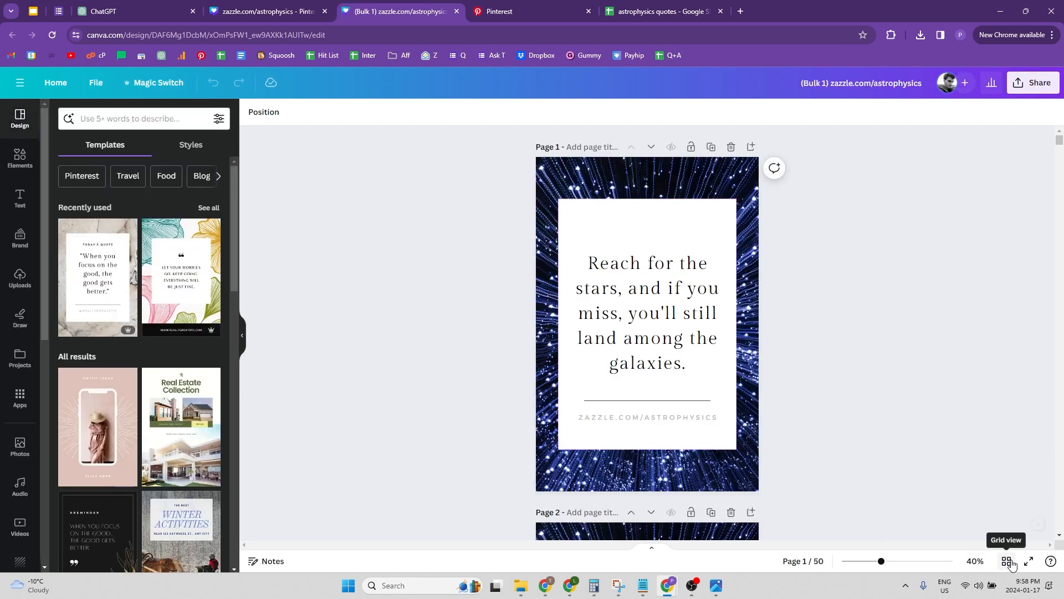
left_click(1006, 561)
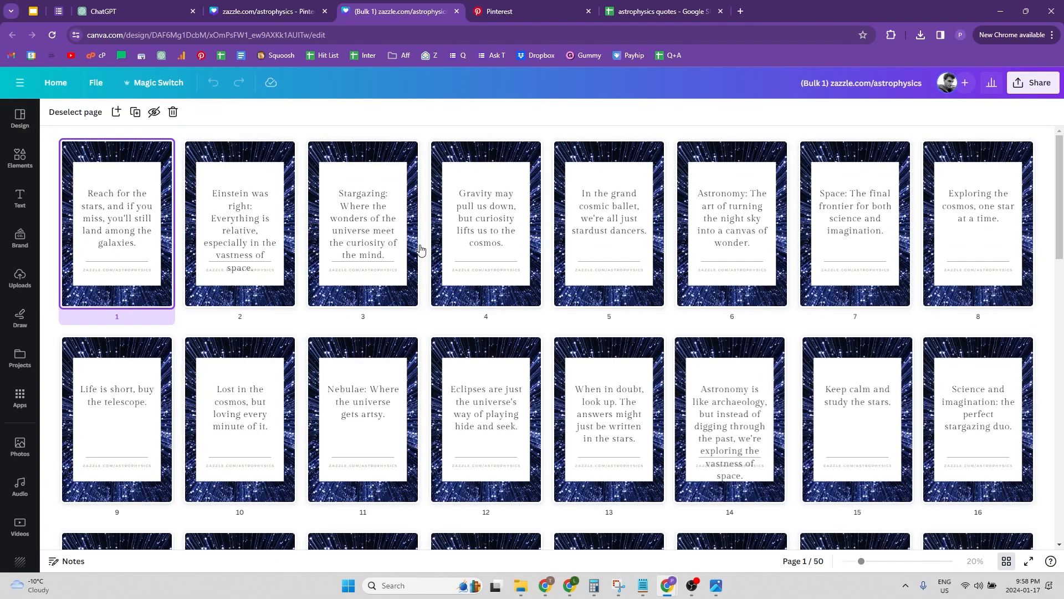
Step: Move the quote text on page 21 up so it clears the divider line and shop address
scroll(473, 227, "down", 3)
scroll(473, 228, "down", 2)
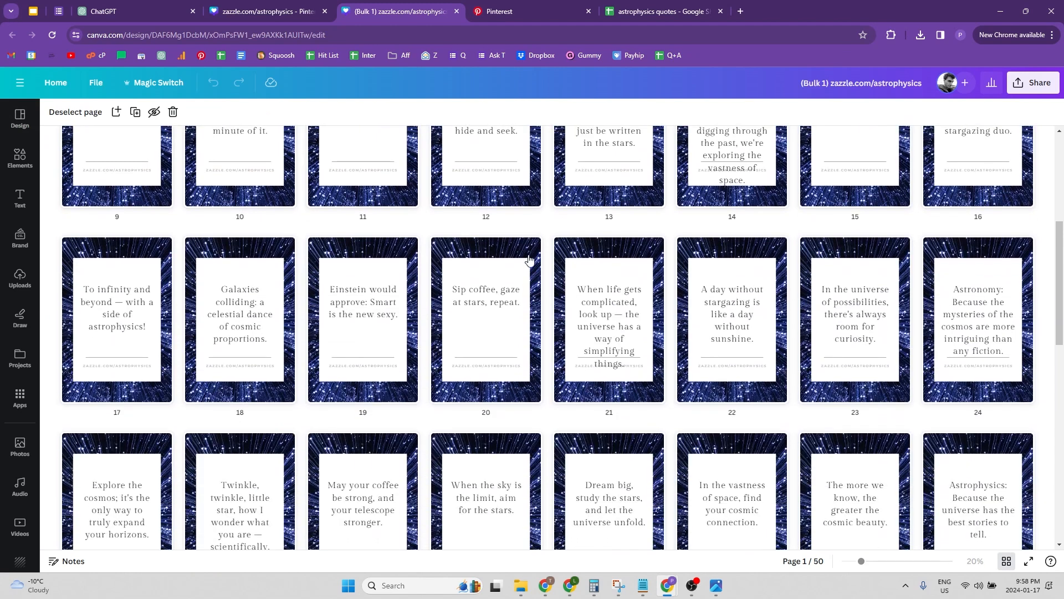
double_click(607, 326)
left_click_drag(645, 301, 647, 277)
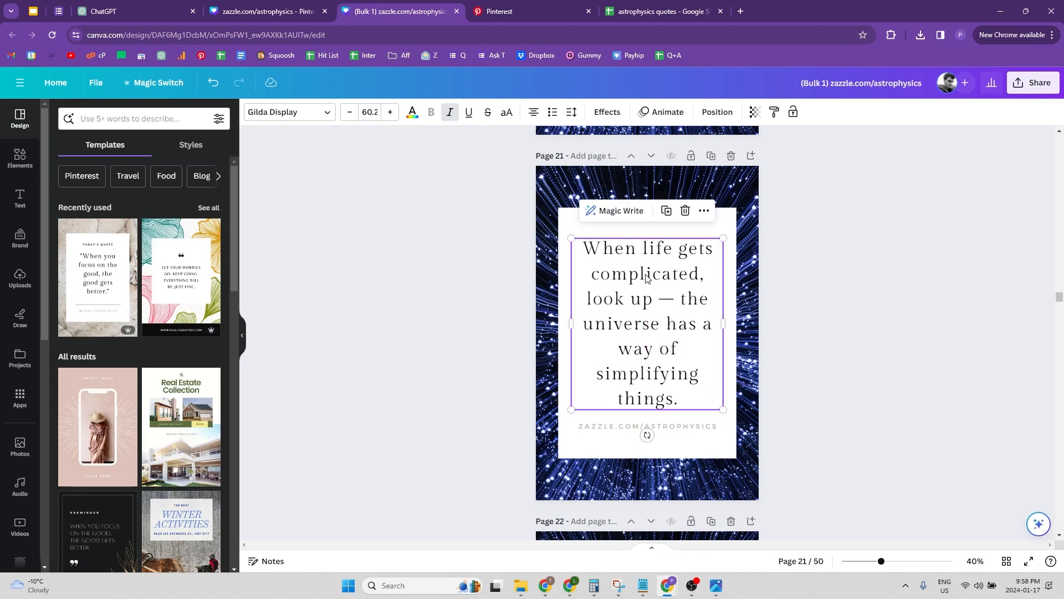
left_click(853, 289)
Step: Move the quote on page 14 up and reduce its font size by three increments to fit above the divider line
left_click_drag(643, 323, 643, 313)
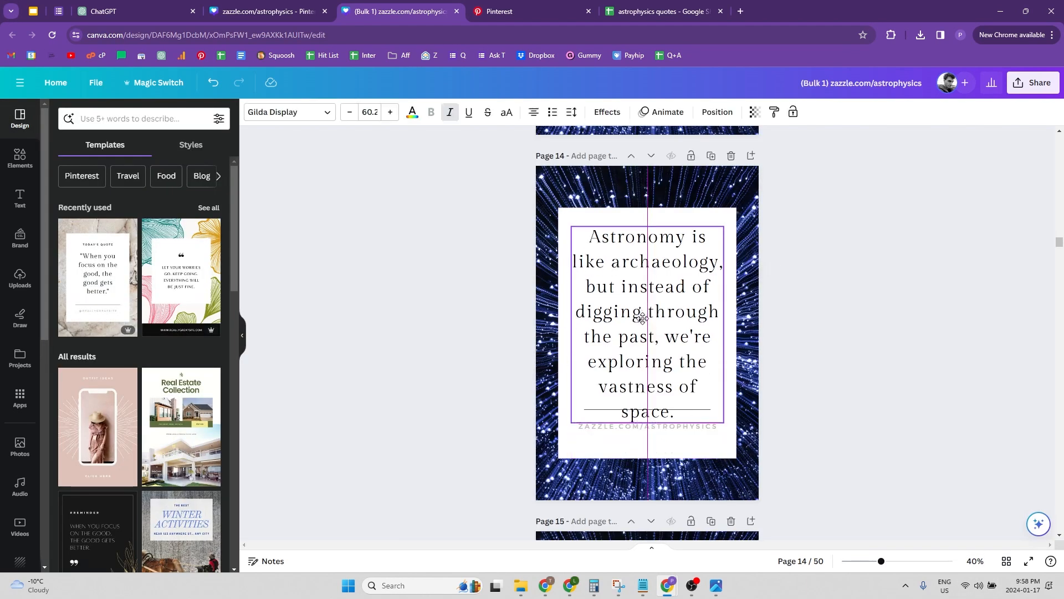
left_click_drag(642, 317, 644, 315)
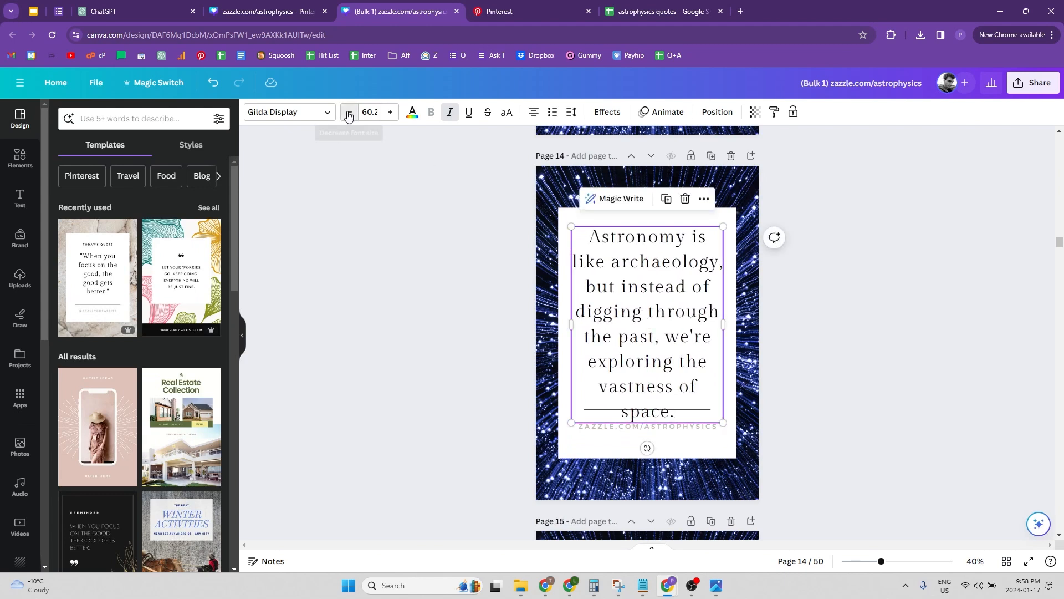
left_click(349, 113)
left_click(349, 113)
left_click(349, 113)
left_click_drag(641, 264, 641, 266)
left_click(971, 280)
Step: Move the quote texts on pages 2 and 3 up so they sit clear of the divider line
left_click(1007, 561)
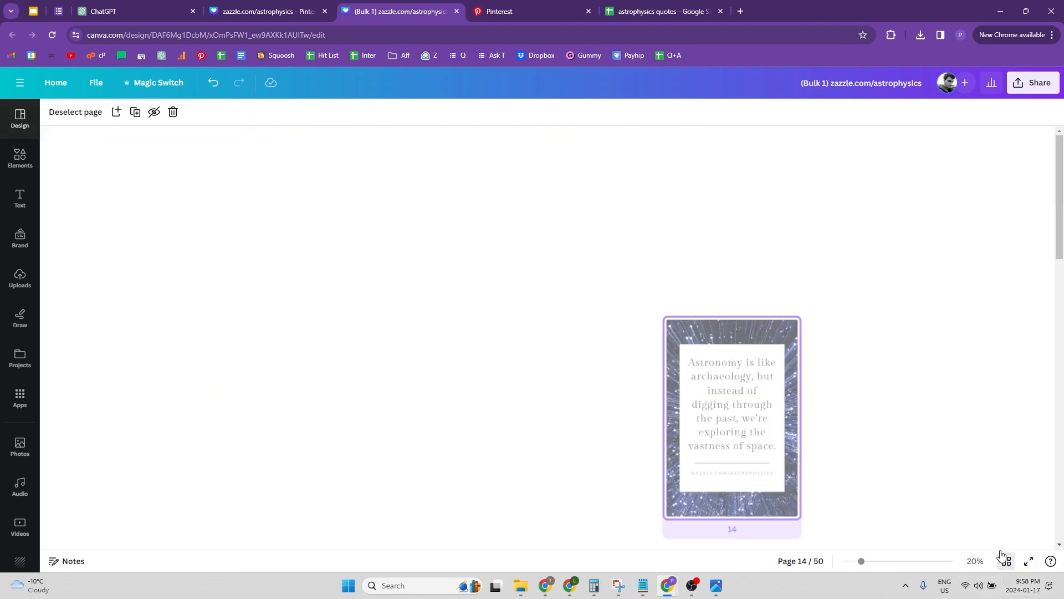
double_click(236, 232)
left_click(647, 310)
key("Escape")
left_click(1007, 562)
double_click(368, 237)
left_click(682, 335)
left_click(891, 371)
Step: Move the quote texts on pages 24 and 26 up, away from the divider line
left_click(1006, 561)
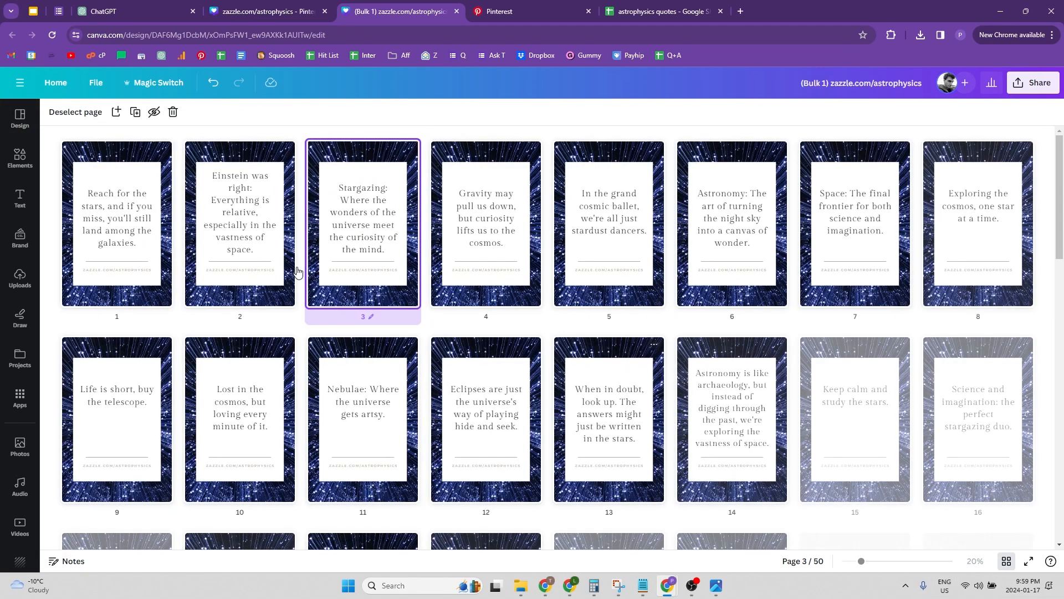
scroll(158, 407, "down", 4)
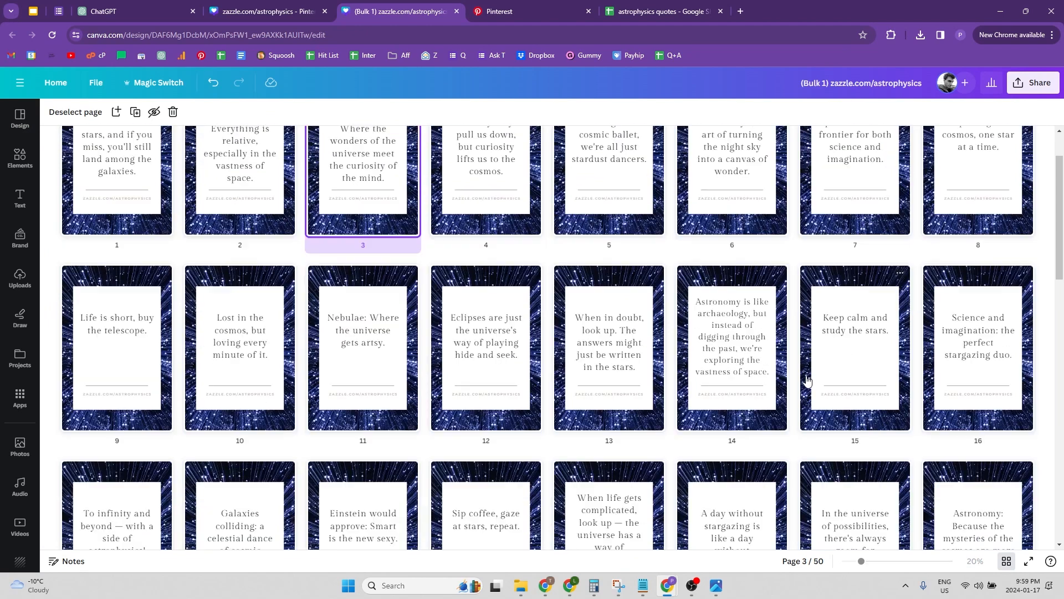
scroll(947, 427, "down", 3)
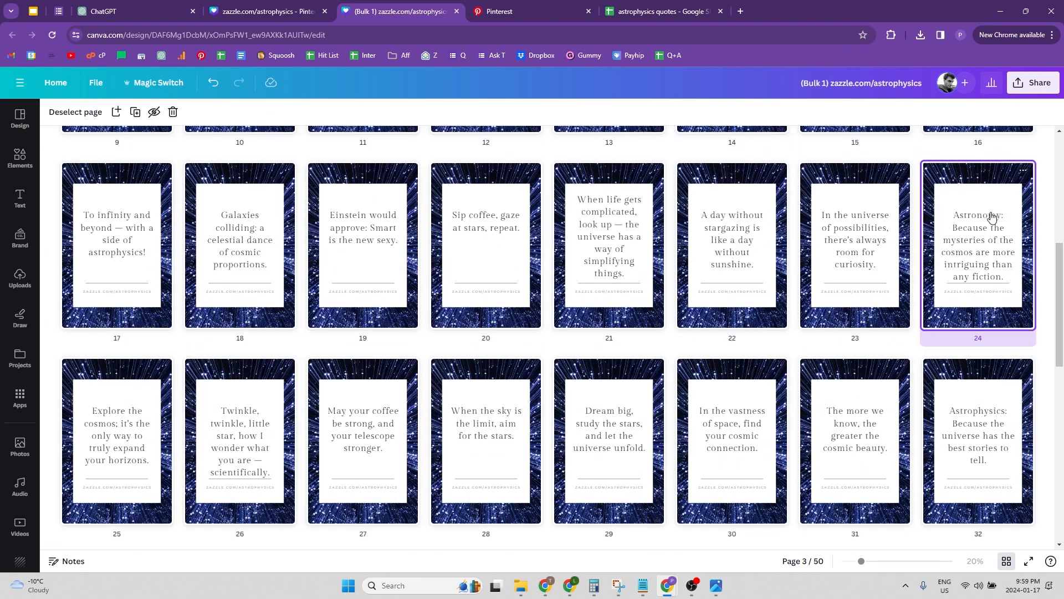
double_click(988, 214)
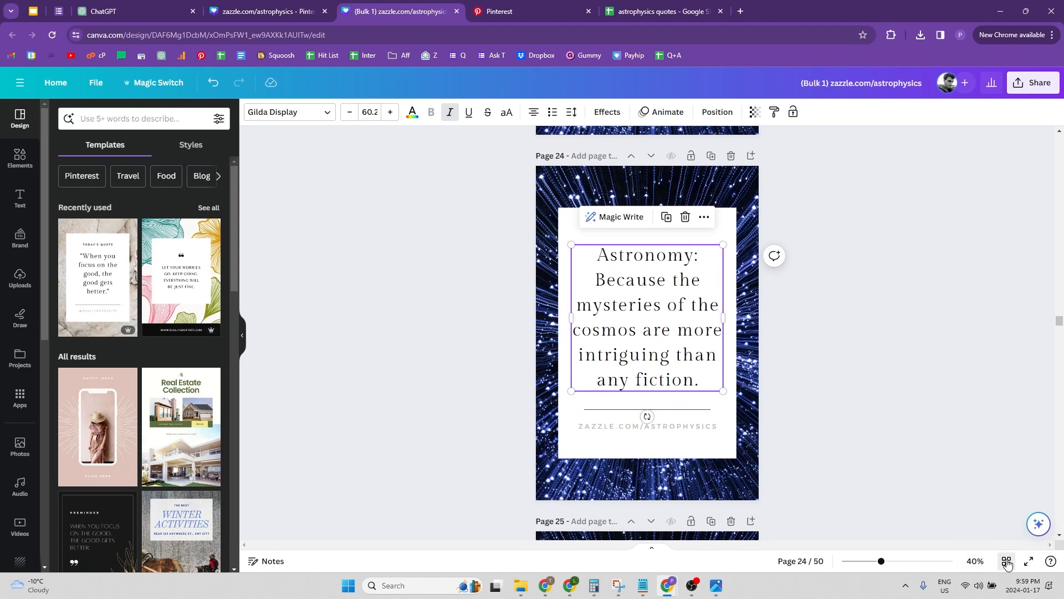
left_click(1007, 561)
double_click(240, 333)
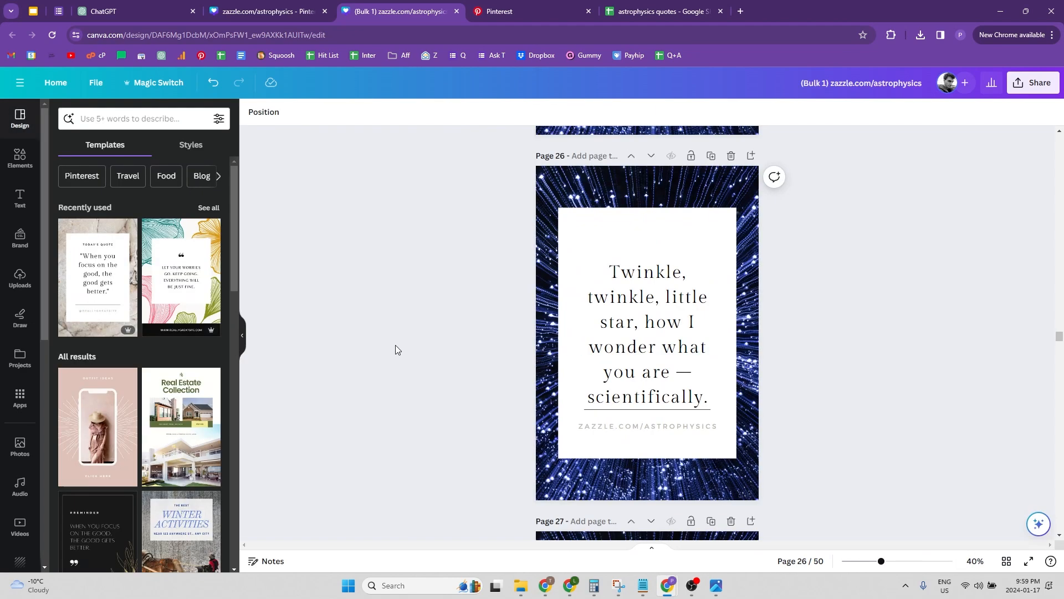
Step: Move the quote texts on pages 48 and 50 up from the divider line and return to the page grid
left_click(1007, 561)
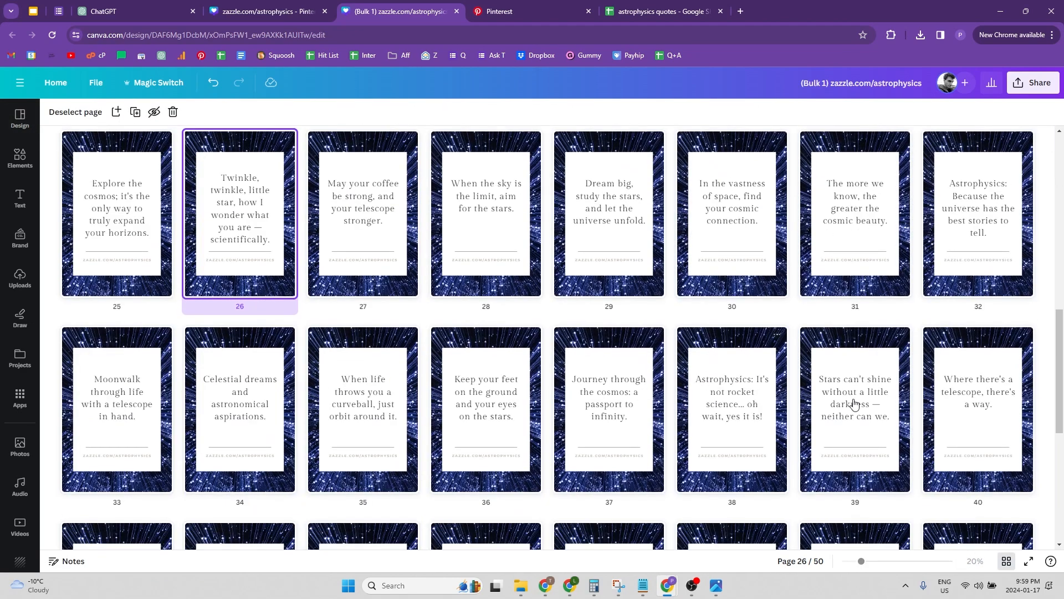
scroll(824, 378, "down", 5)
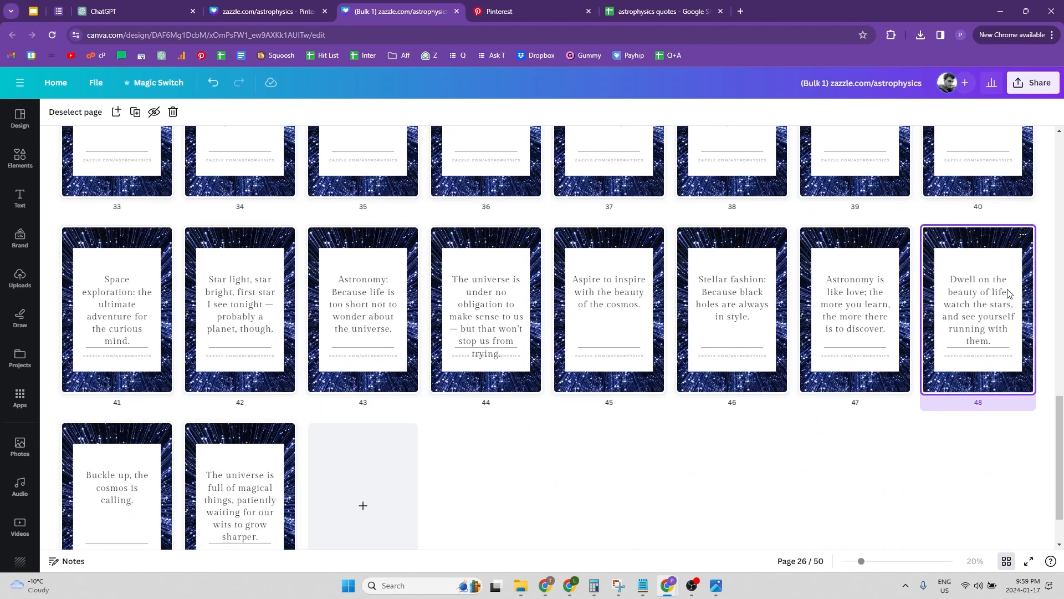
double_click(979, 297)
left_click(669, 323)
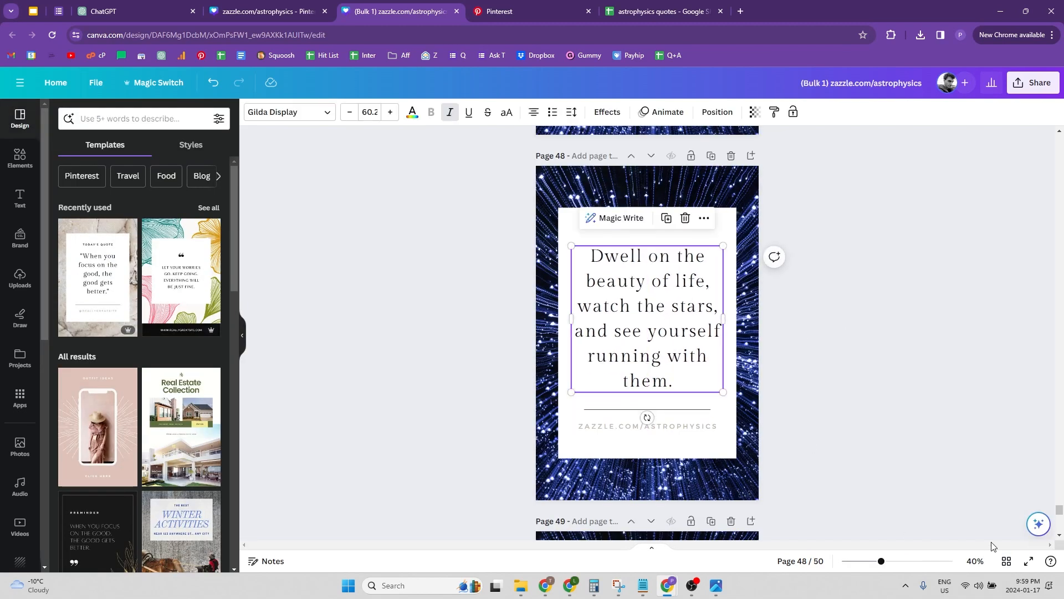
left_click(1005, 561)
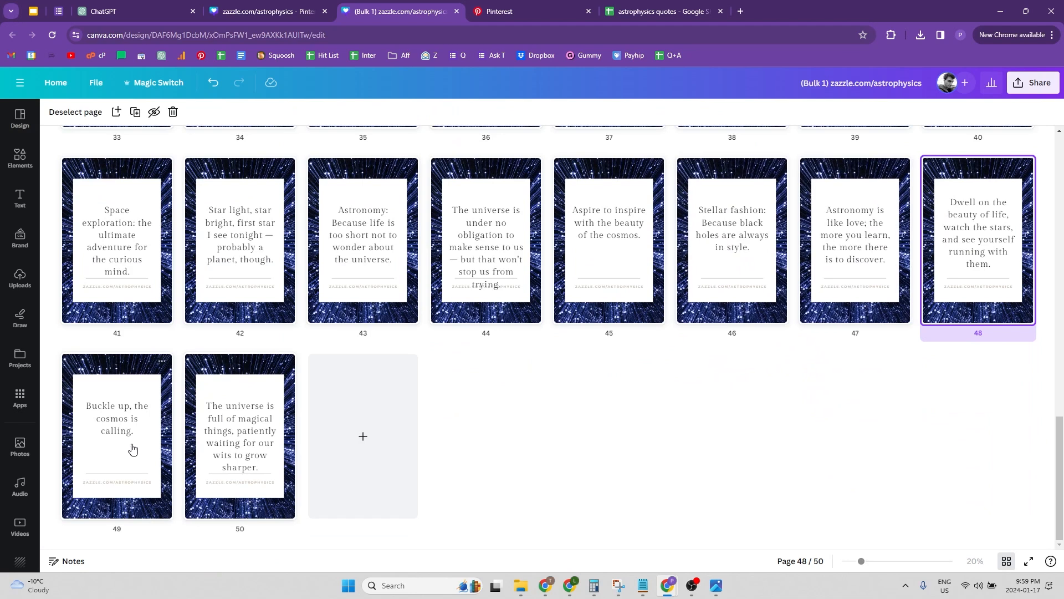
double_click(235, 462)
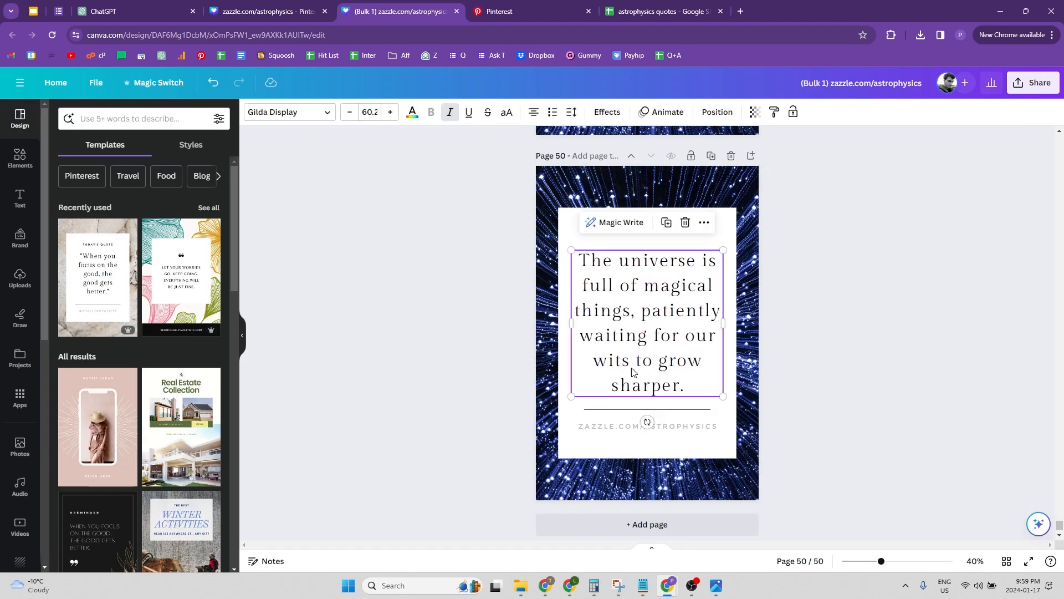
left_click(1006, 560)
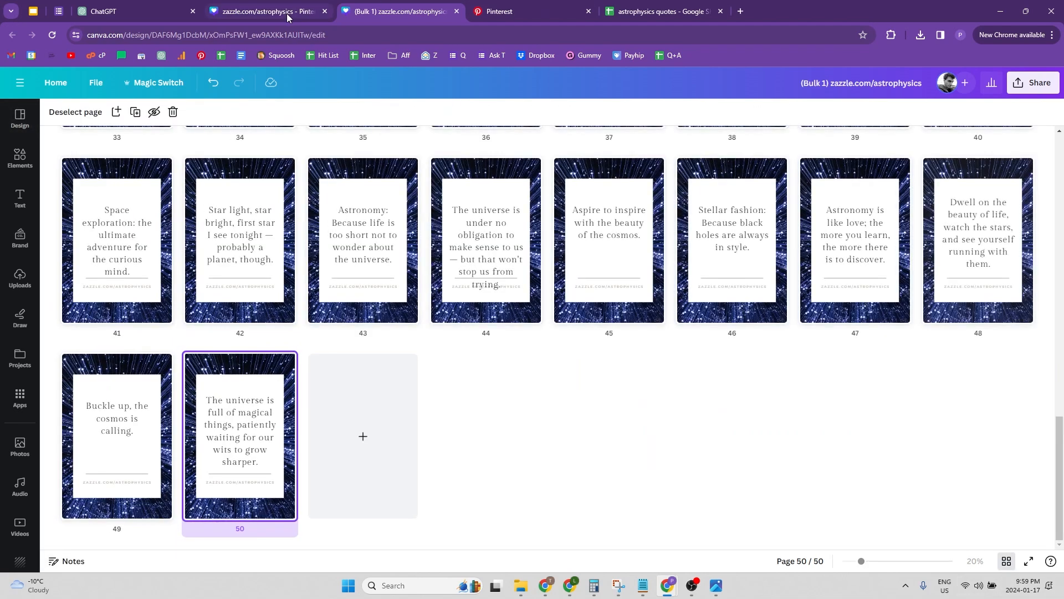
Step: Return to the original template design, go back to Bulk create's data stage, and undo the quote text's data connection
left_click(290, 12)
left_click(64, 114)
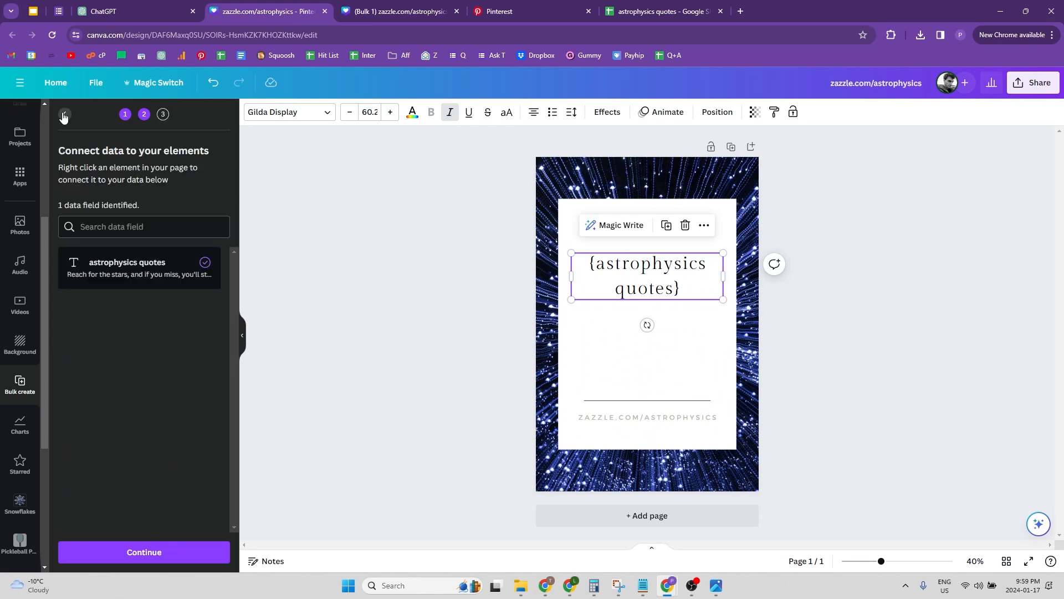
left_click(63, 114)
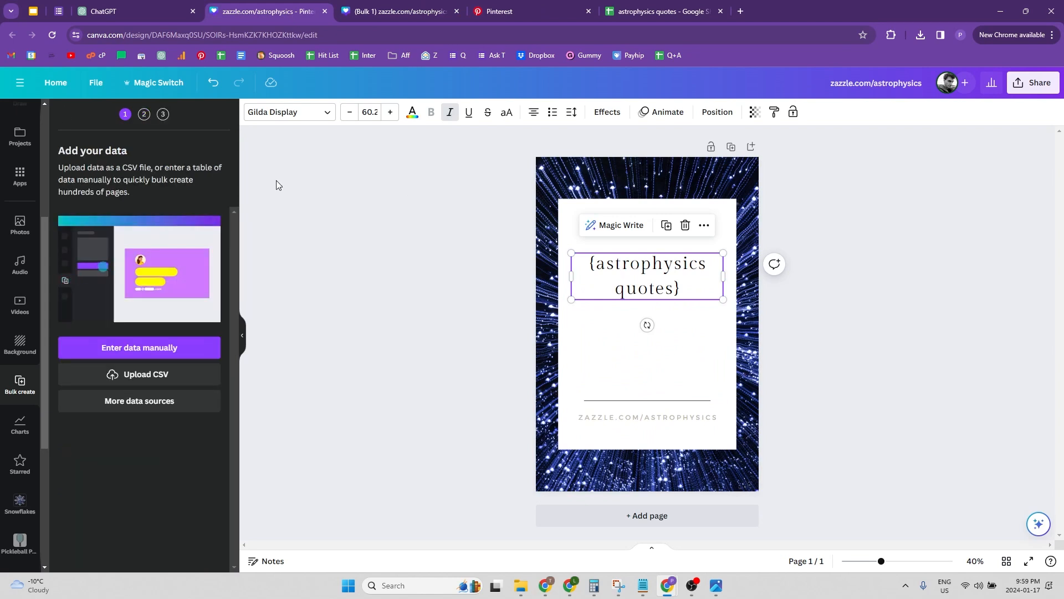
left_click(449, 292)
key("ctrl+z")
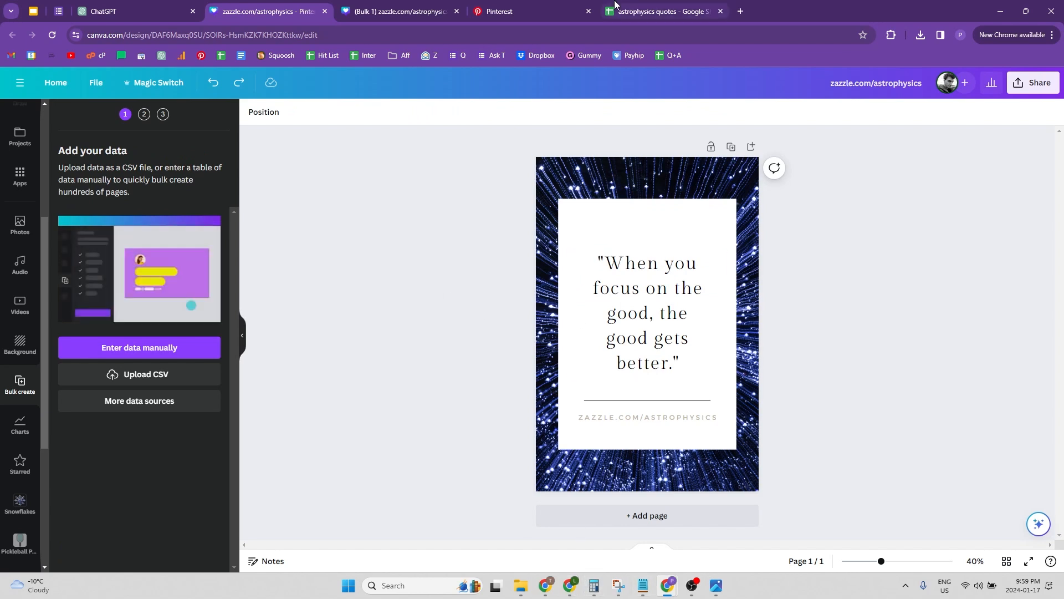
Step: Place the astrophysics quotes spreadsheet in its own window beside the design and collapse the design's side panel
mouse_move(635, 15)
left_mouse_down()
mouse_move(715, 12)
mouse_move(707, 62)
mouse_move(769, 53)
mouse_move(770, 44)
mouse_move(652, 12)
left_mouse_up()
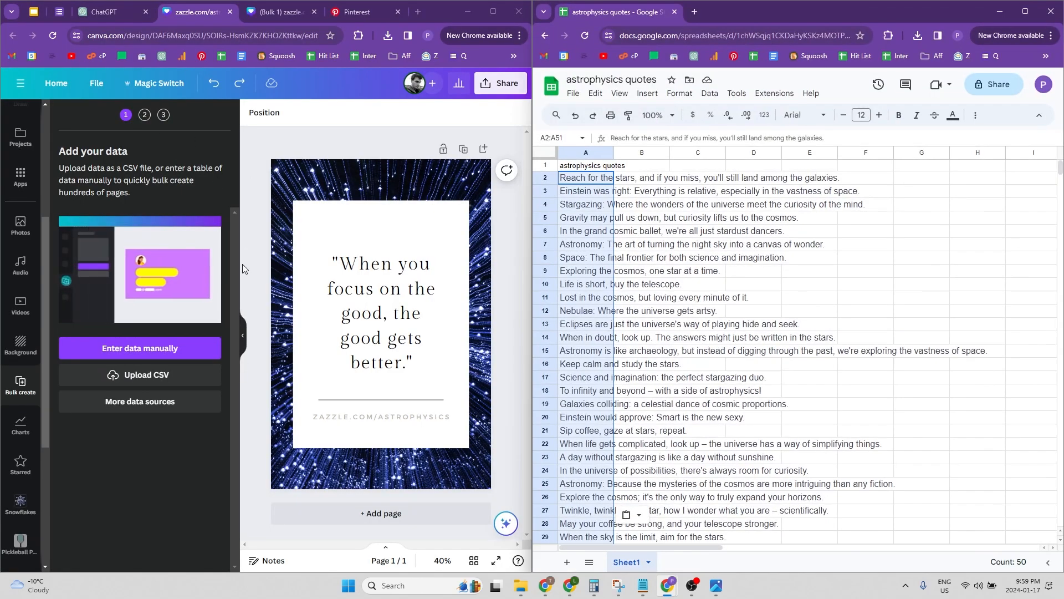
left_click(242, 335)
left_click(241, 338)
Step: Replace the template's quote text with the quote copied from cell A2, "Reach for the stars, and if you miss, you'll still land among the galaxies."
left_click(674, 208)
left_click(579, 177)
key("ctrl+c")
left_click(296, 317)
double_click(295, 317)
key("ctrl+a")
key("ctrl+v")
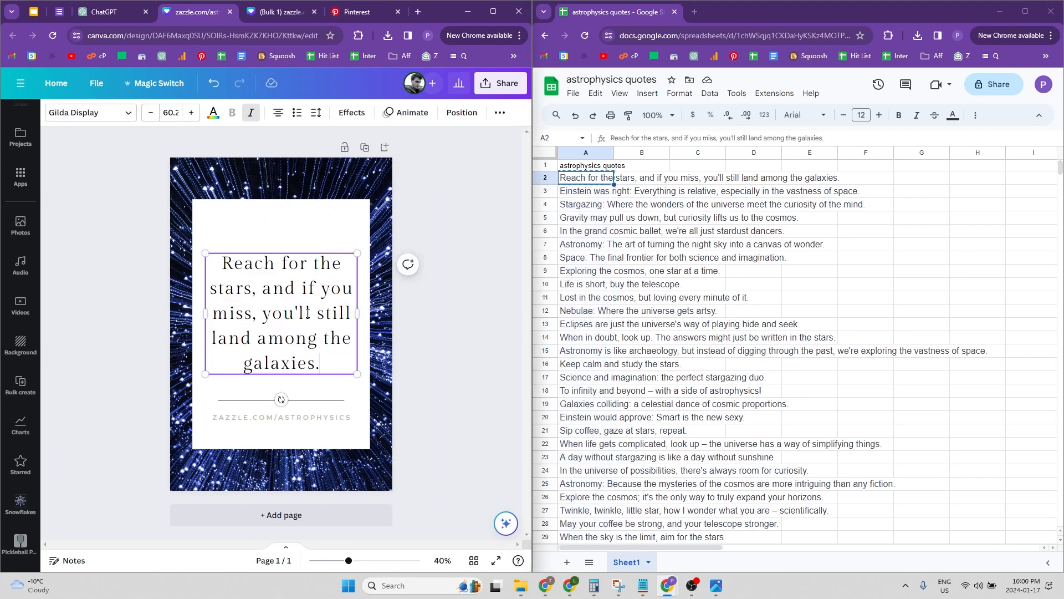
Step: Duplicate the page, replace its text with the "Einstein was right" quote from cell A3, and move the text up above the line
left_click(364, 147)
left_click(589, 191)
key("ctrl+c")
double_click(240, 324)
key("ctrl+a")
key("ctrl+v")
left_click(421, 287)
left_click_drag(300, 331, 300, 300)
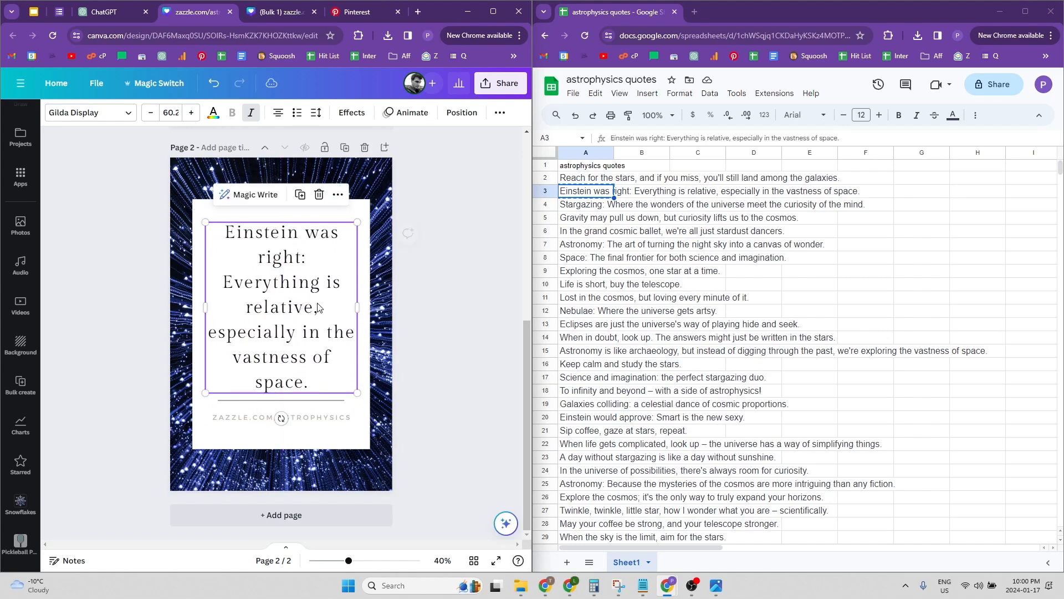
left_click(482, 154)
Step: Return to the bulk-generated design in a maximised window and download all 50 pages as PNG at size 1
left_click(251, 20)
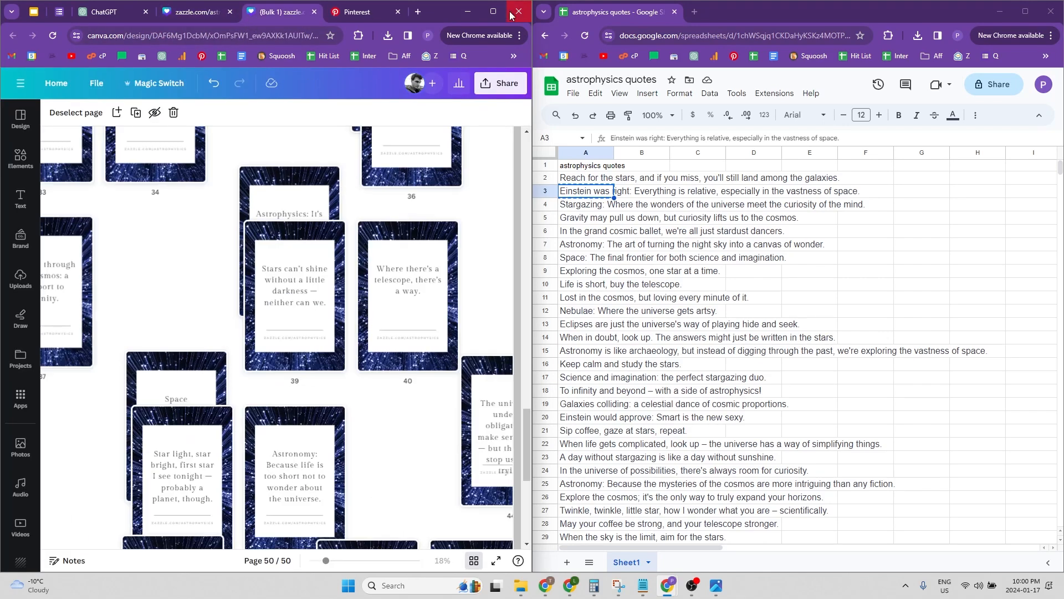
left_click(494, 15)
scroll(552, 352, "up", 15)
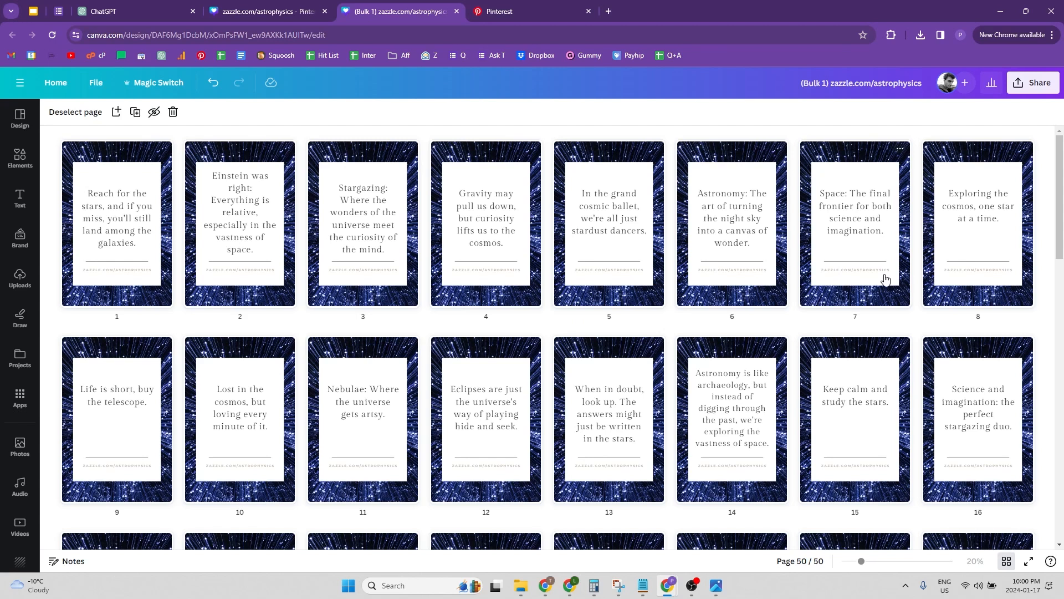
left_click(1032, 82)
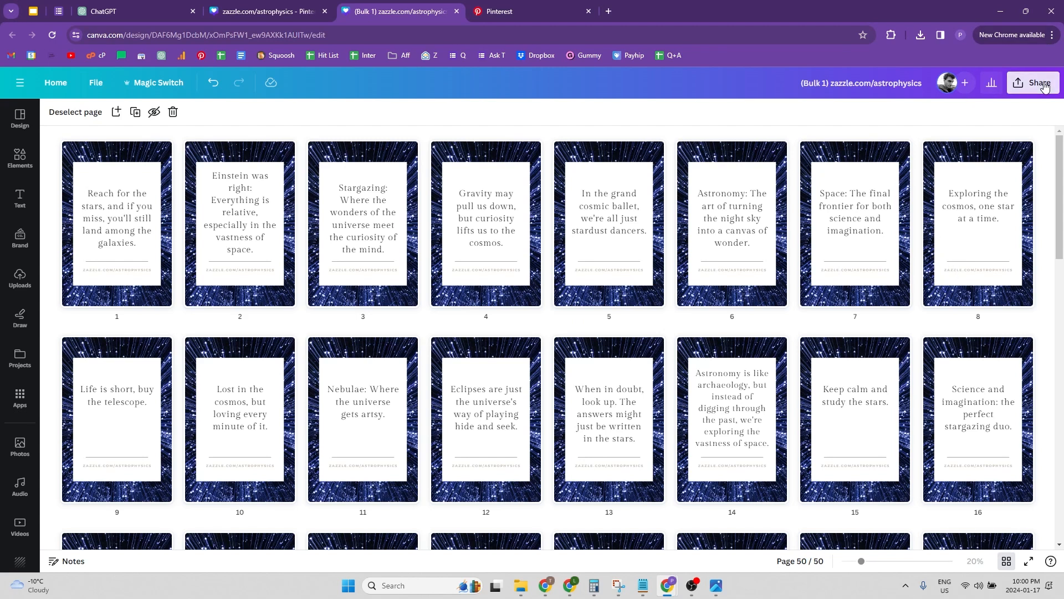
left_click(903, 368)
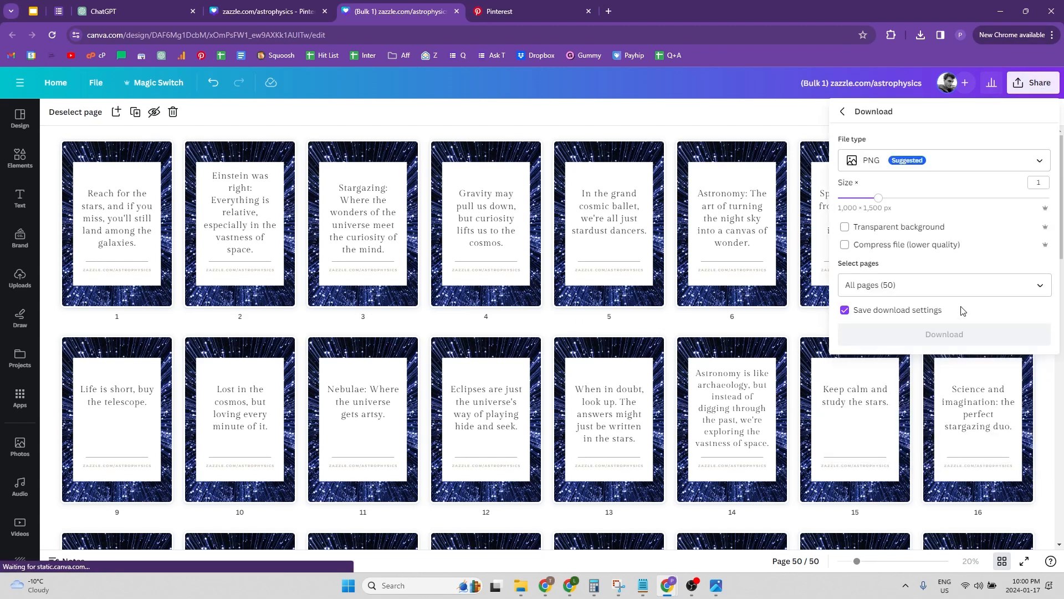
left_click(943, 334)
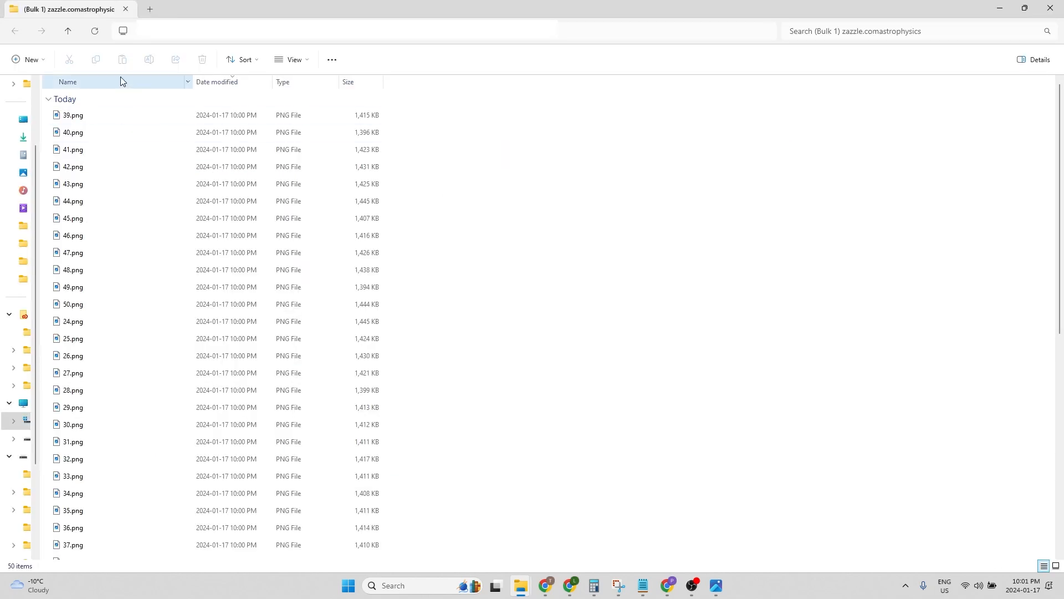
Step: Change the display layout of the folder containing the downloaded PNG pins to look over the images
left_click(308, 65)
scroll(294, 88, "up", 1)
left_click(290, 90)
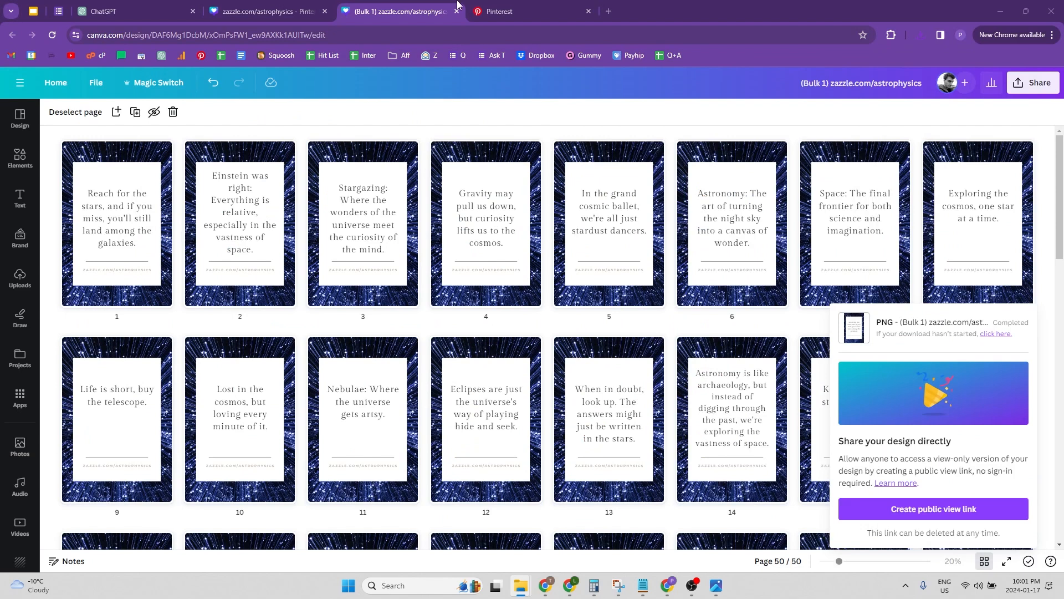
Step: Switch to Pinterest, open the organic Create Pin page, and reveal its full pin-creation-tool address
left_click(497, 12)
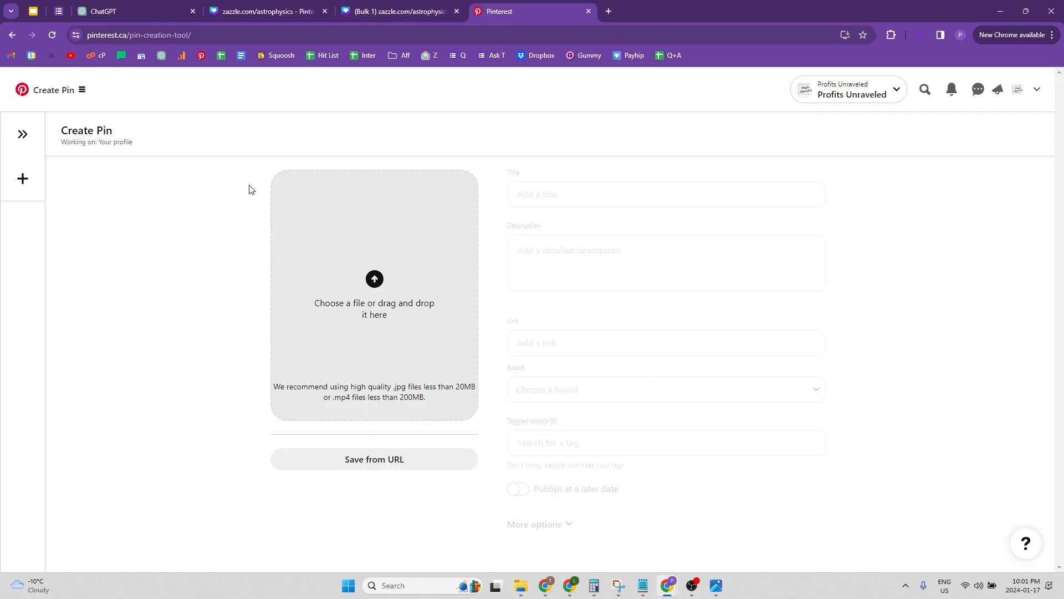
left_click(68, 97)
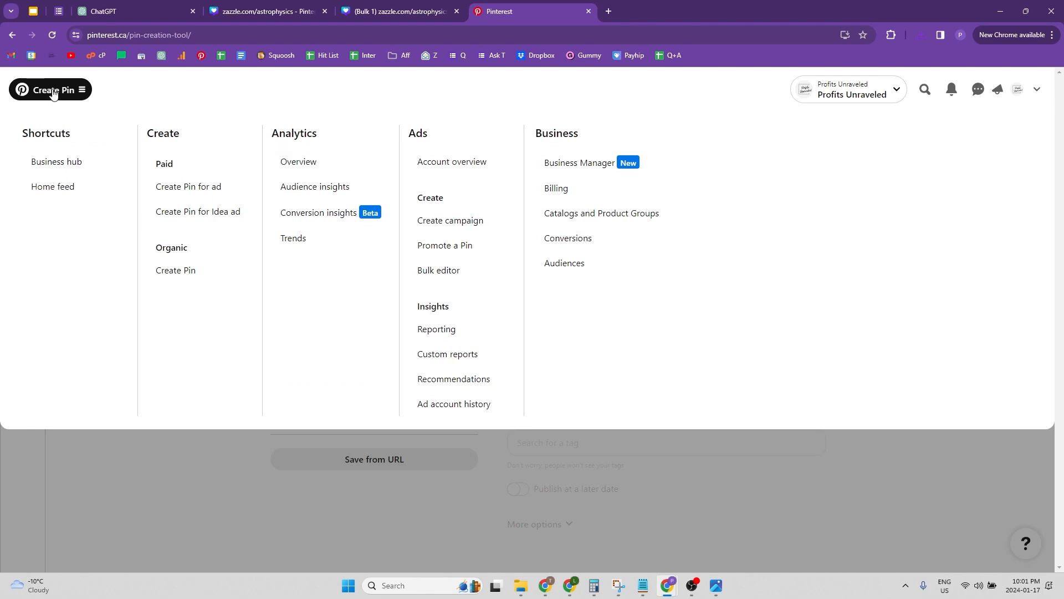
left_click(181, 271)
left_click(162, 36)
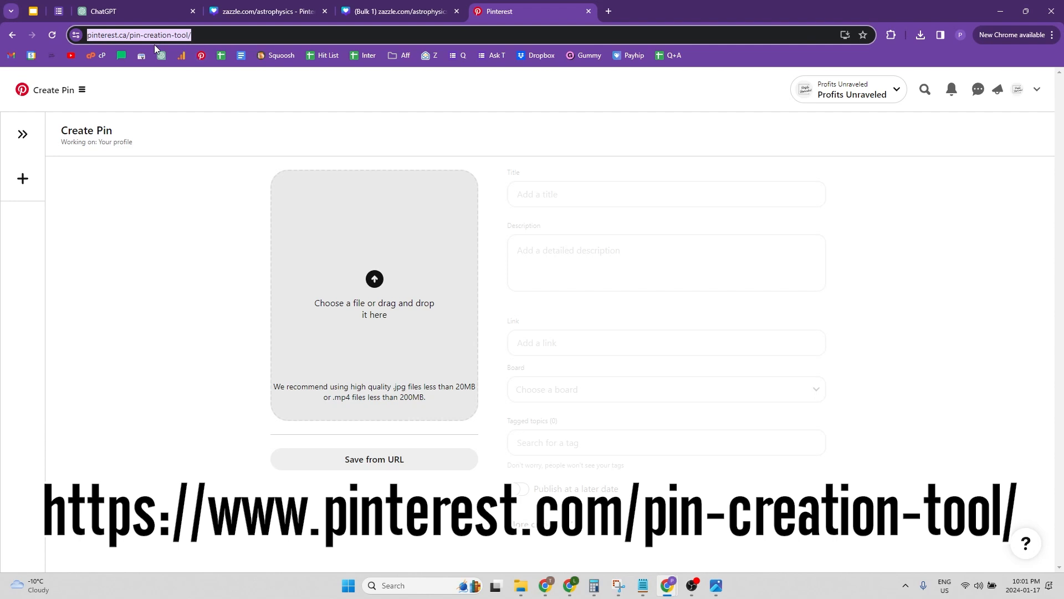
left_click(111, 36)
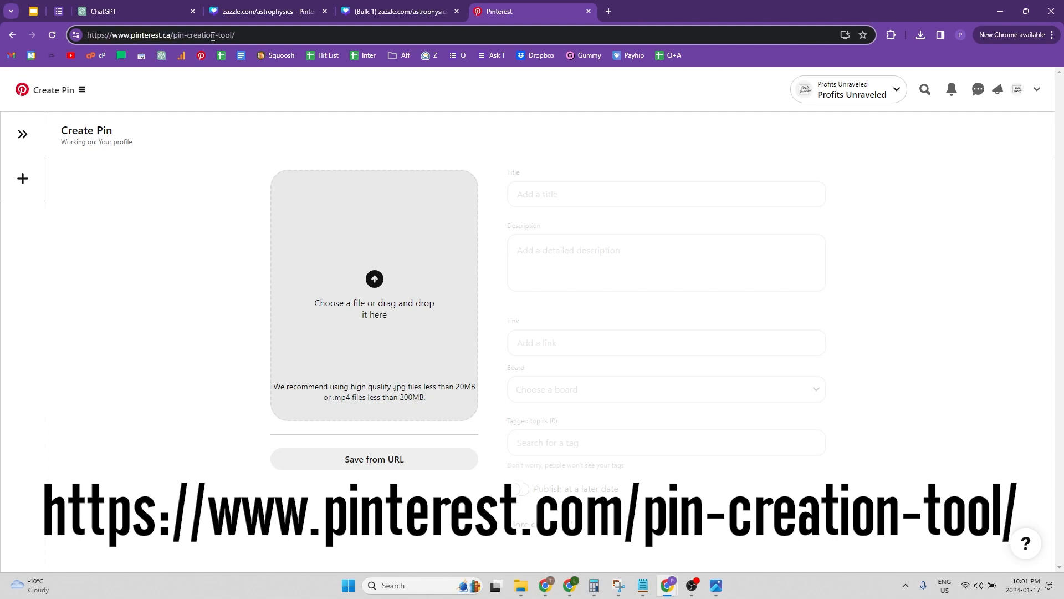
Step: Upload the first five downloaded quote pin images to Pinterest's pin creation tool, each as its own new pin draft
left_click_drag(272, 34, 87, 38)
left_click(167, 36)
left_click_drag(408, 293, 376, 279)
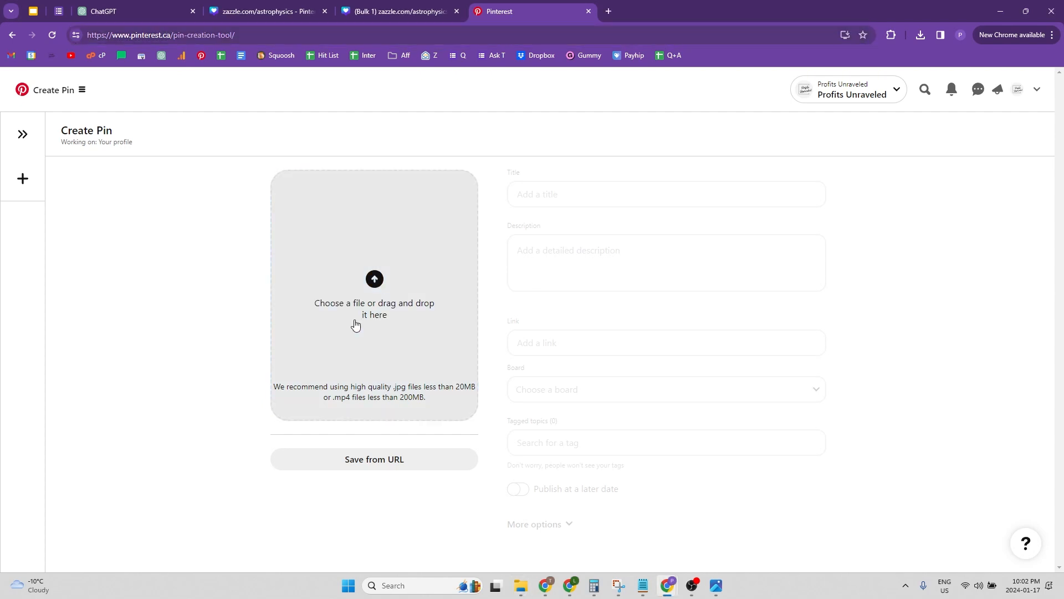
left_click(22, 177)
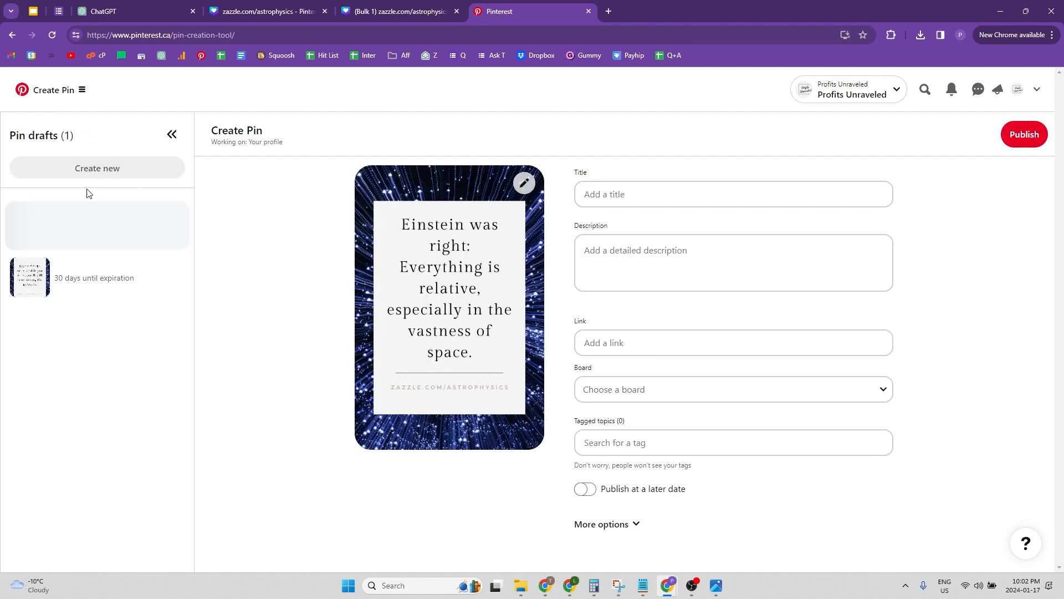
left_click(92, 175)
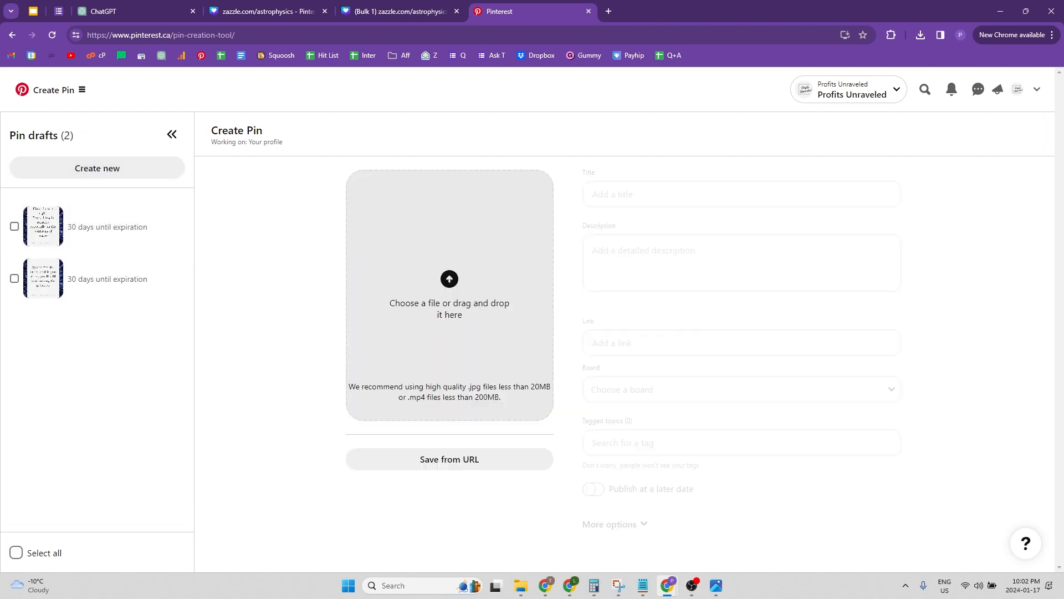
left_click(121, 174)
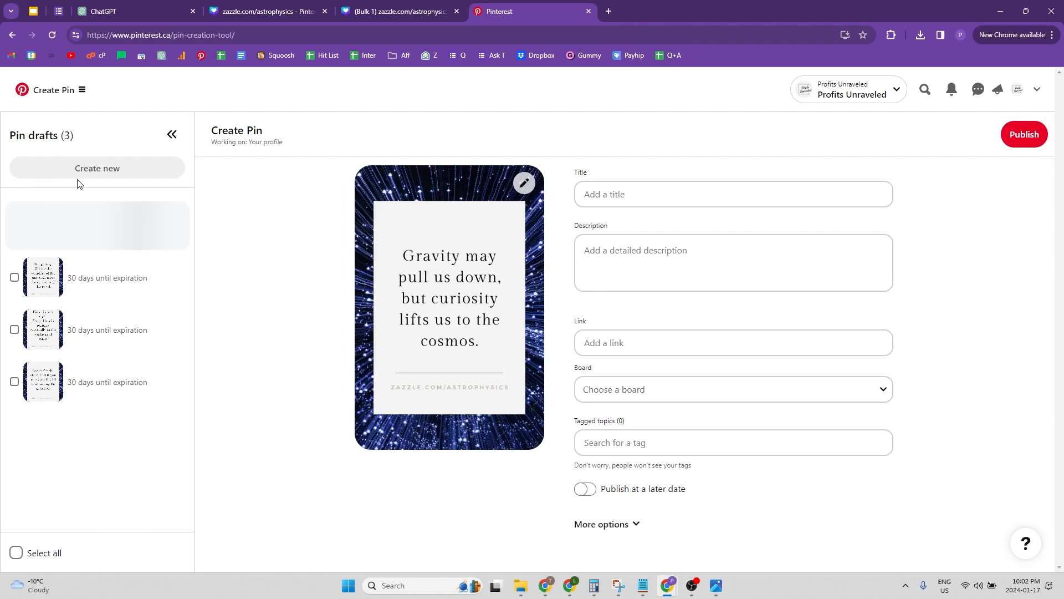
left_click(109, 173)
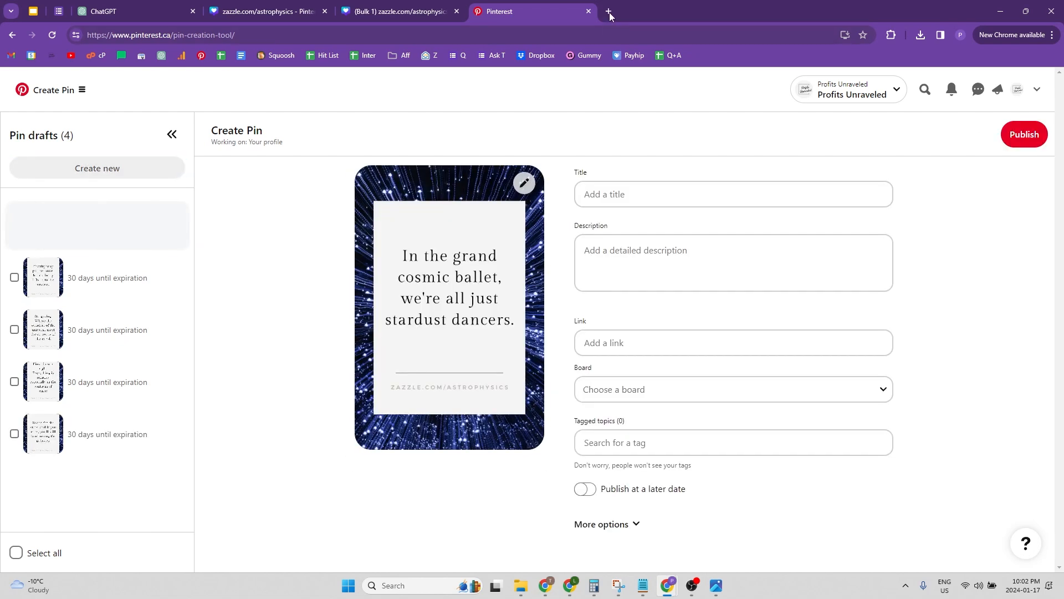
Step: Open the ProfitsUnraveled store on Zazzle in a new browser tab and view the share link of its public storefront
left_click(609, 13)
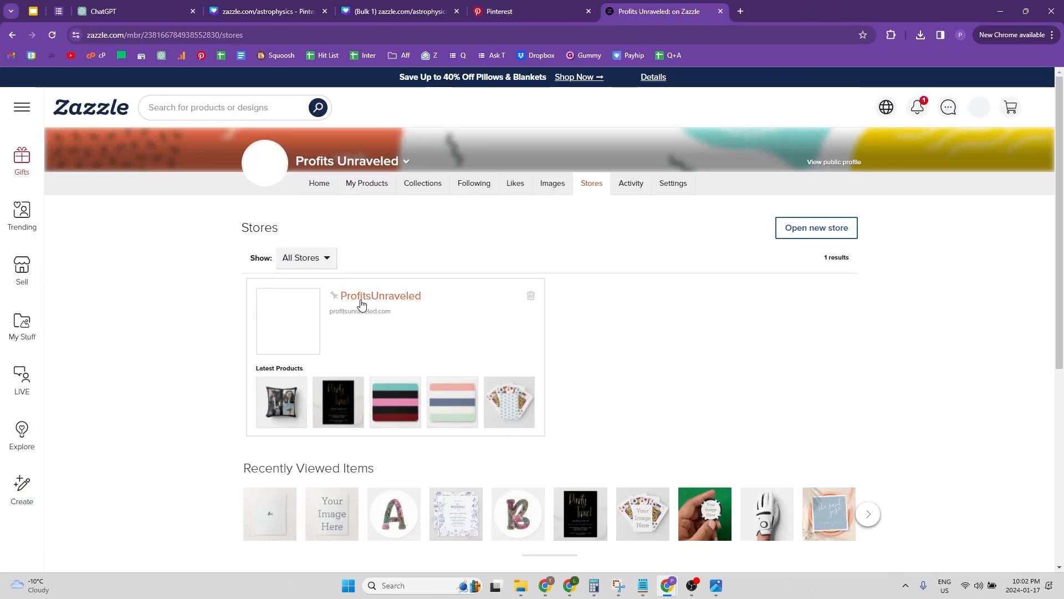
left_click(361, 303)
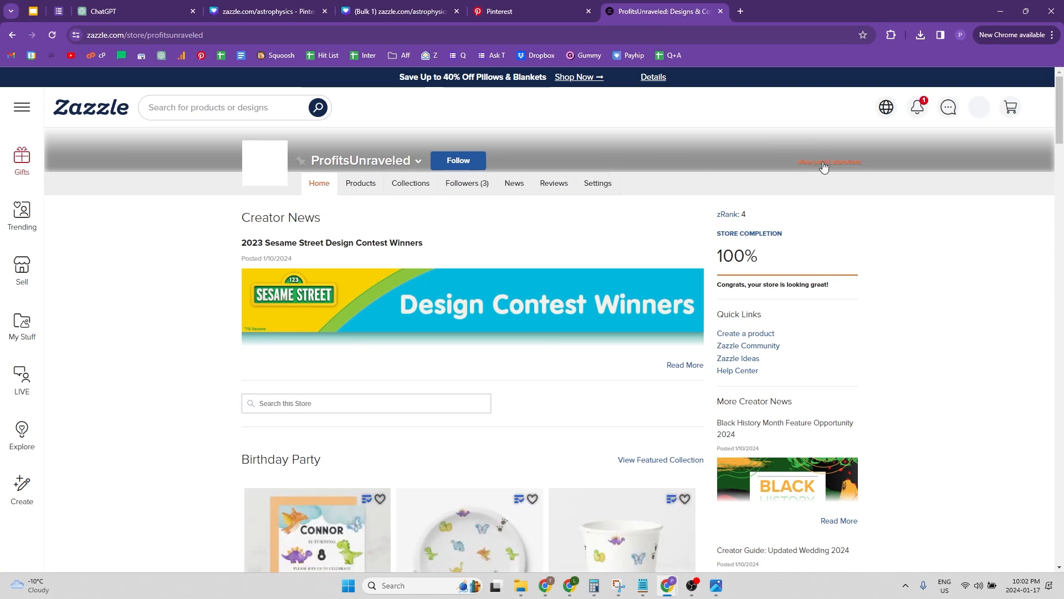
left_click(824, 165)
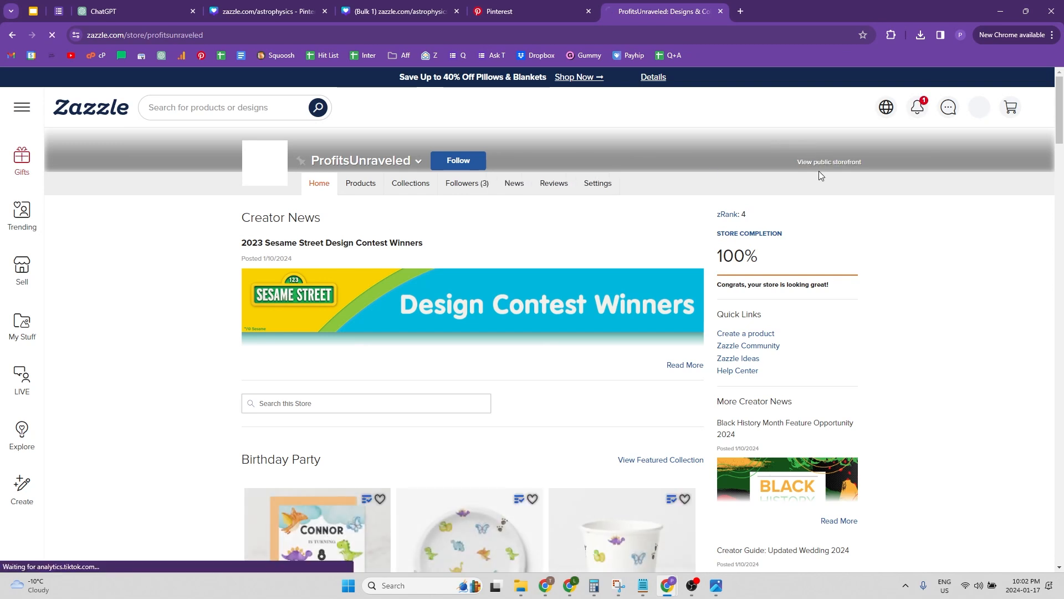
left_click(852, 351)
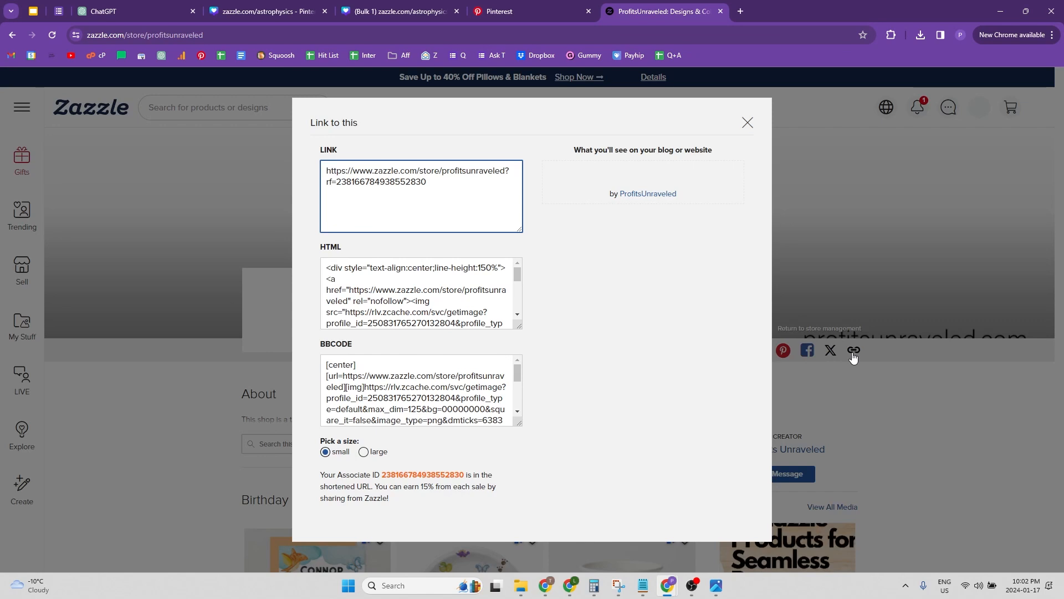
left_click(748, 122)
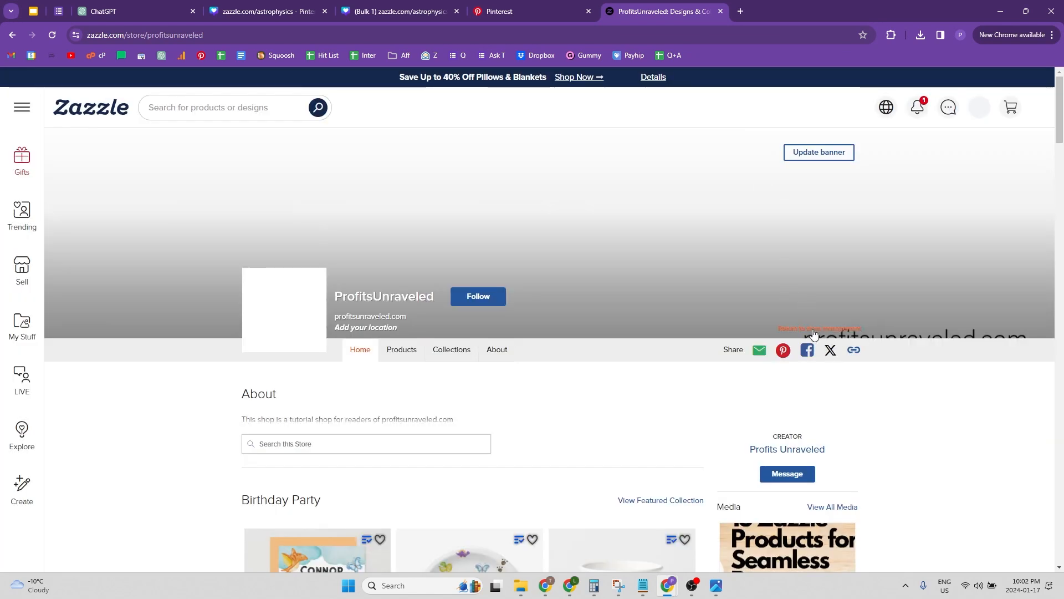
Step: Reopen the public storefront from store management and copy the store's share link containing the associate ID
left_click(836, 331)
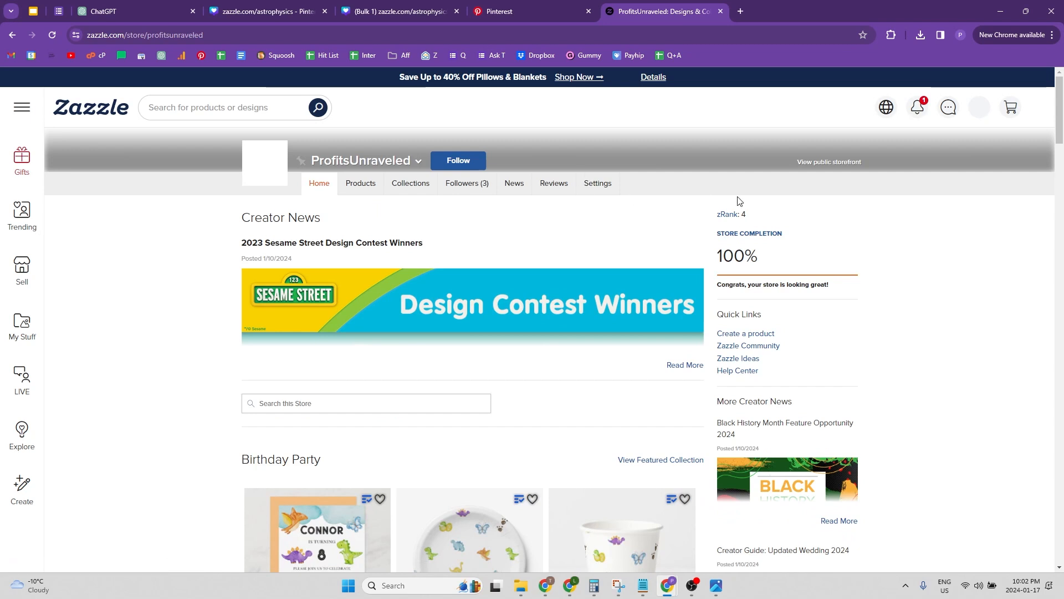
left_click(836, 165)
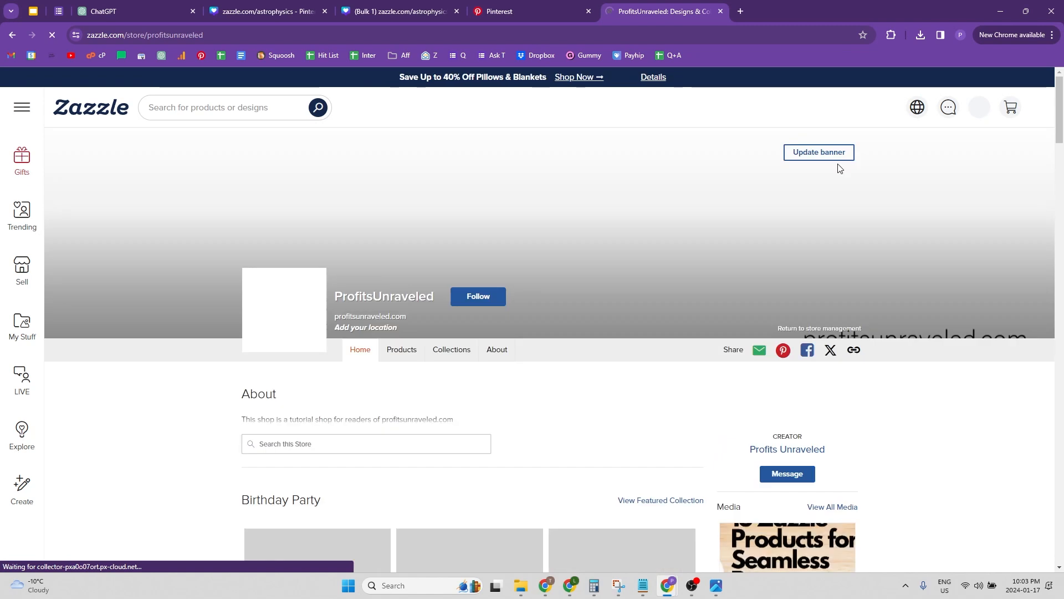
left_click(854, 350)
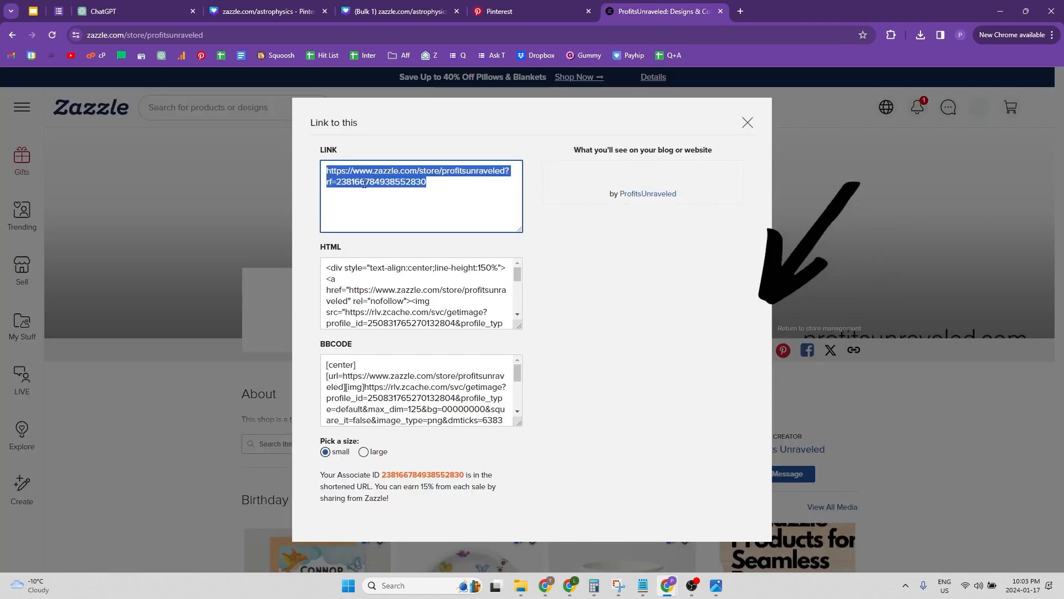
left_click(336, 184)
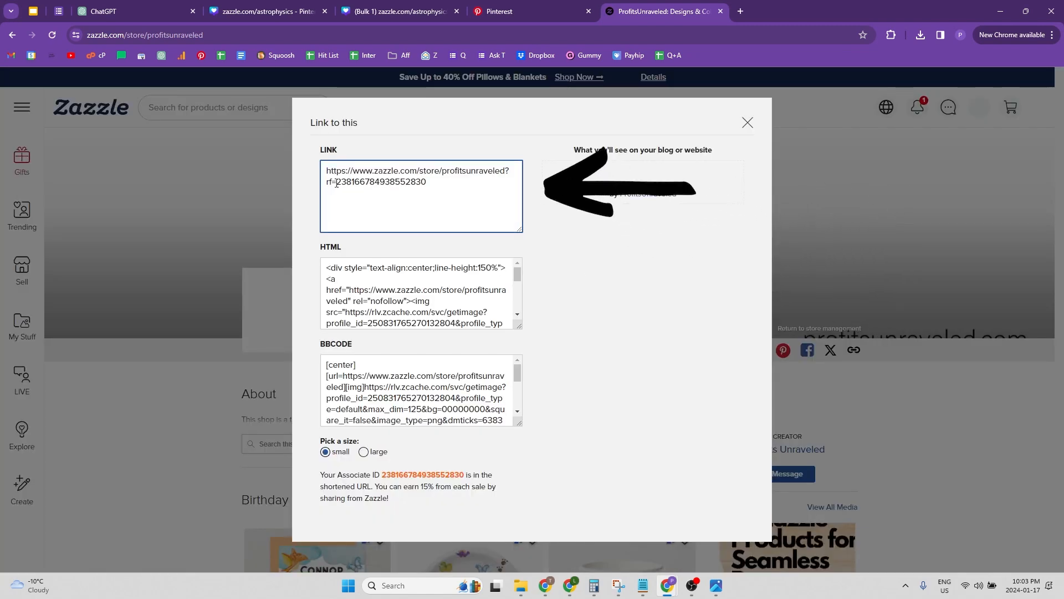
left_click(747, 122)
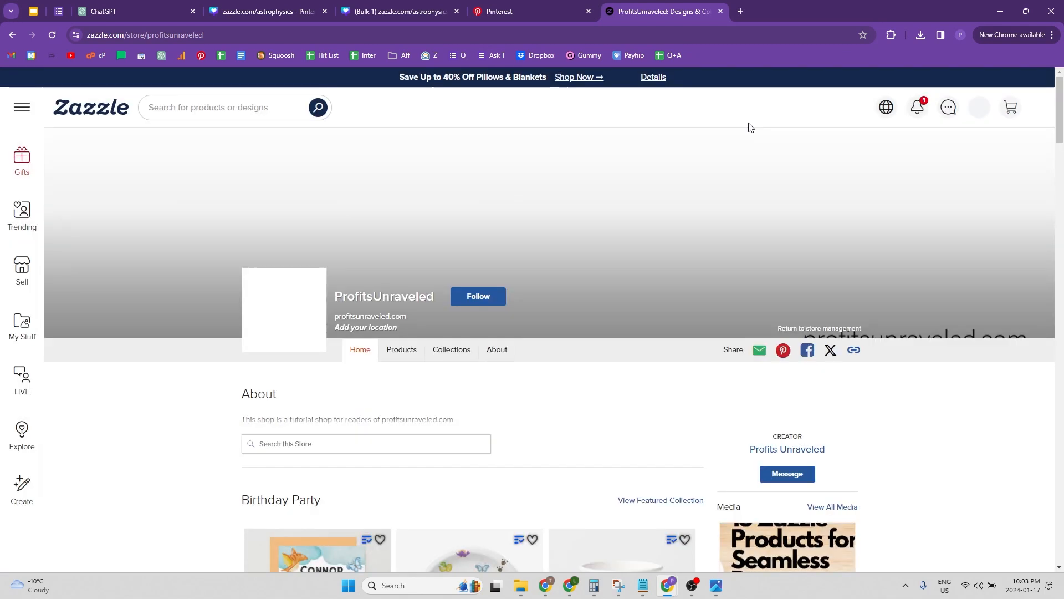
Step: Return to Pinterest and add the copied Zazzle store link to the "cosmic ballet", "Gravity" and "Stargazing" pin drafts
left_click(553, 15)
left_click(629, 343)
key("ctrl+v")
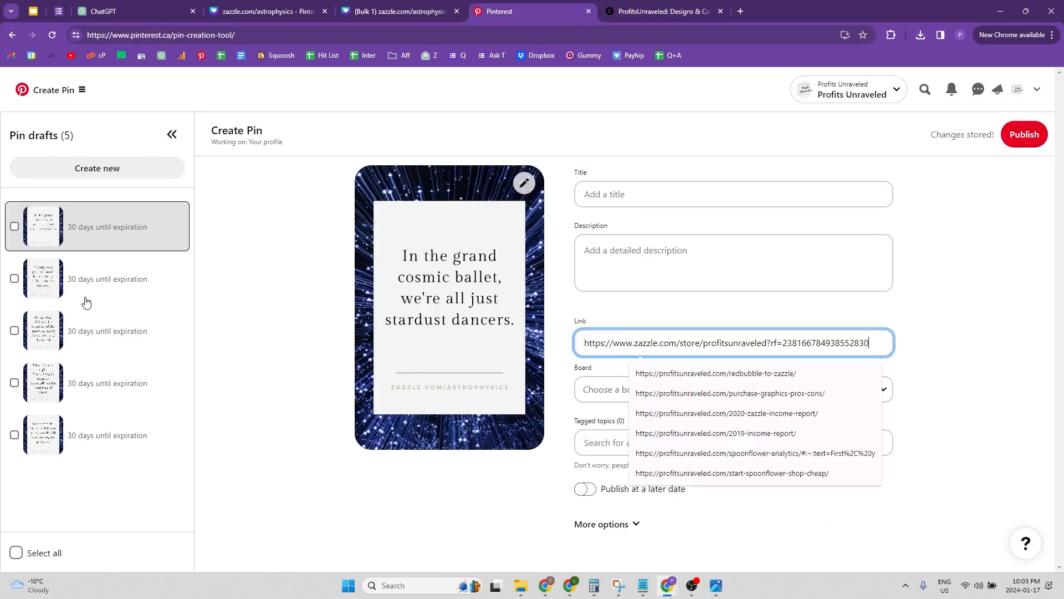
double_click(85, 297)
left_click(637, 347)
key("ctrl+v")
left_click(127, 336)
left_click(579, 345)
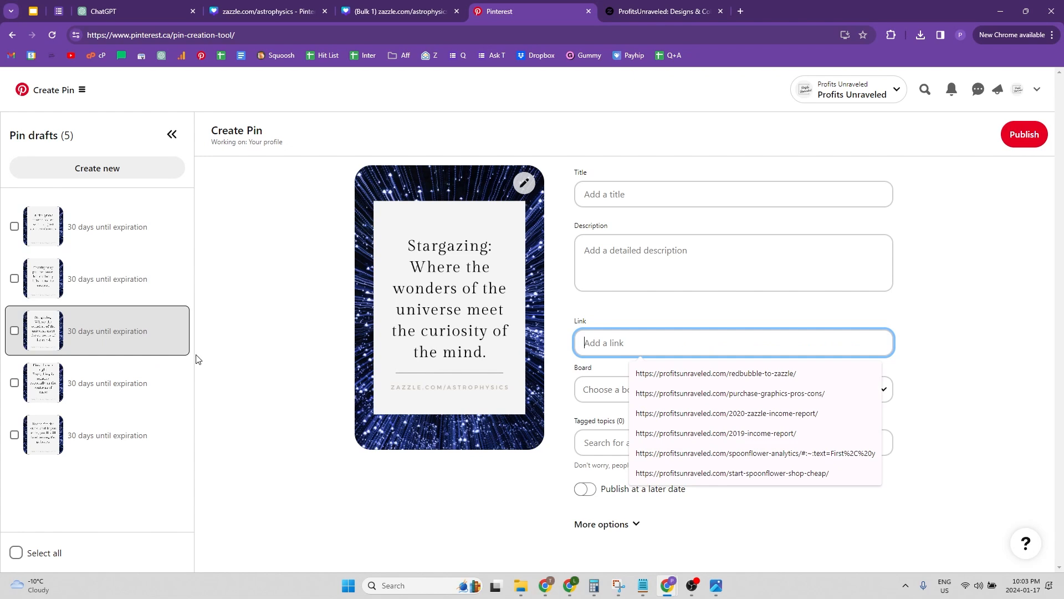
Step: Add the same Zazzle store link to the "Einstein was right" and "Reach for the stars" pin drafts
left_click(105, 383)
left_click(587, 343)
key("ctrl+v")
left_click(50, 440)
left_click(638, 348)
key("ctrl+v")
Step: Create a secret board named astrophysics for the "Reach for the stars" pin draft
left_click(638, 389)
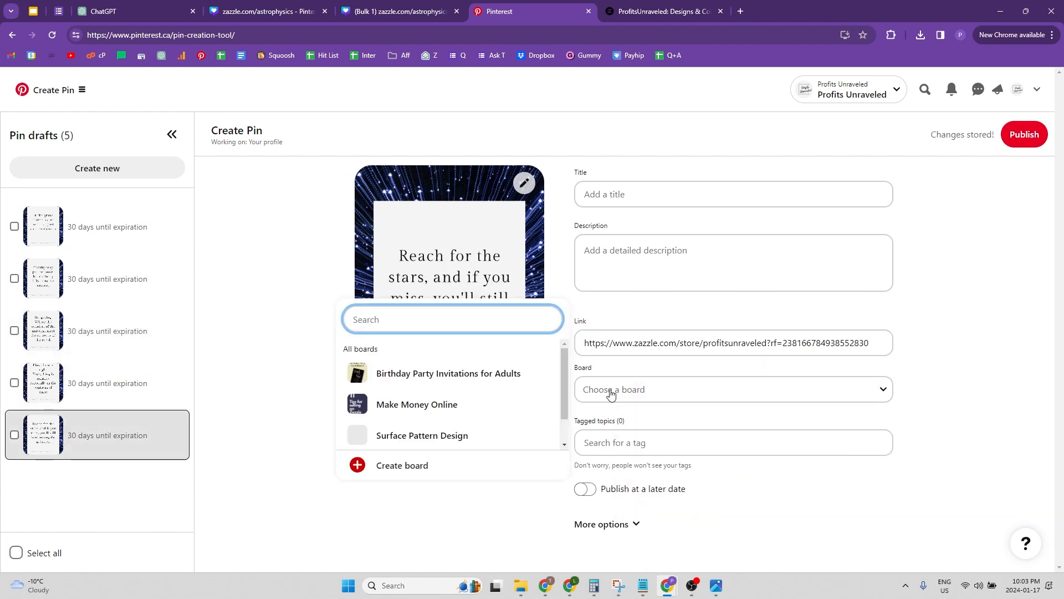
left_click(412, 455)
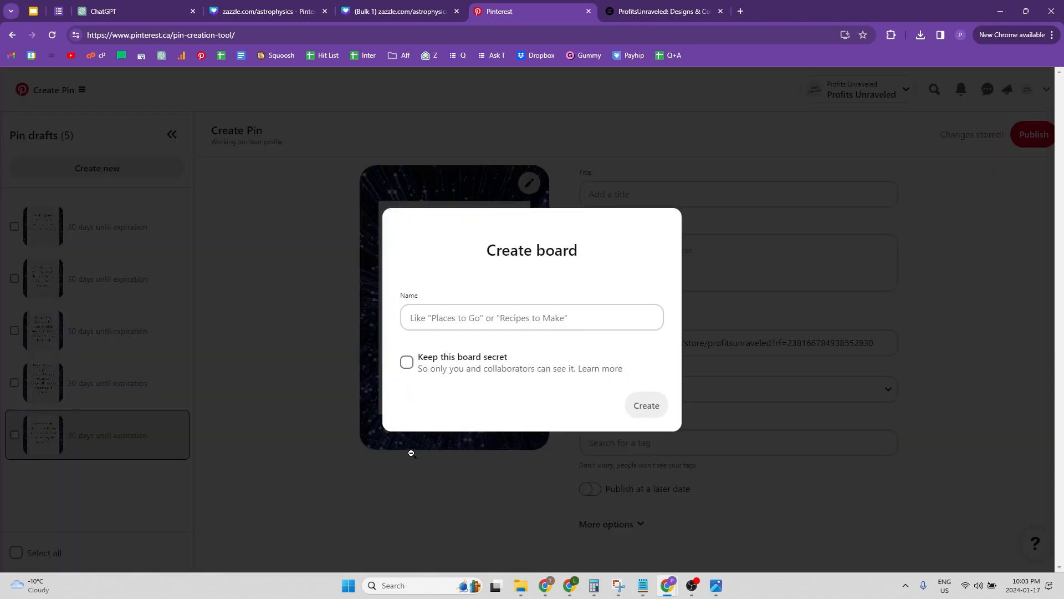
left_click(586, 322)
type("astron")
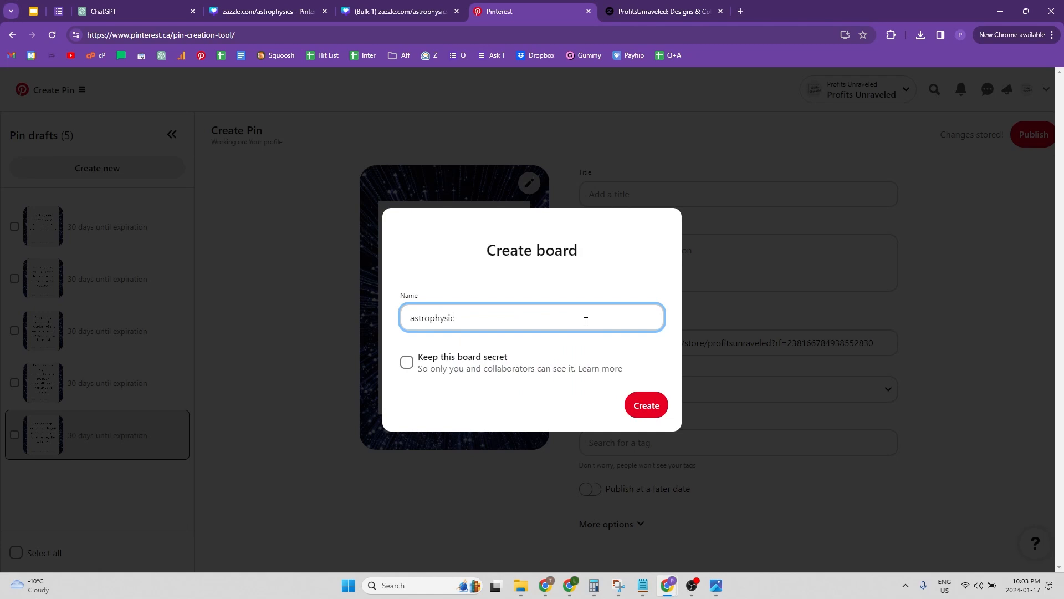
left_click(451, 373)
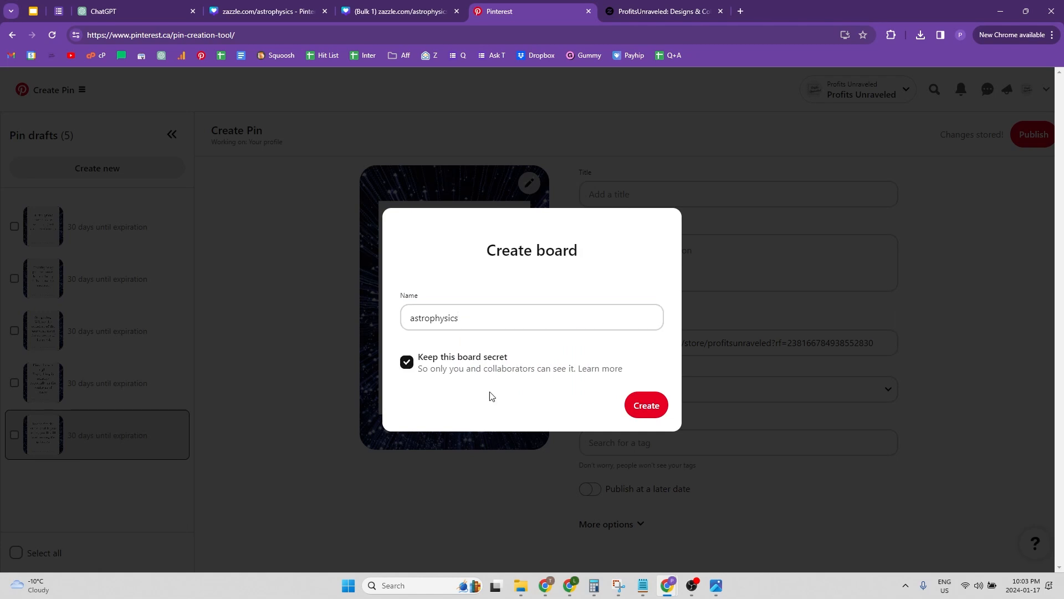
left_click(652, 406)
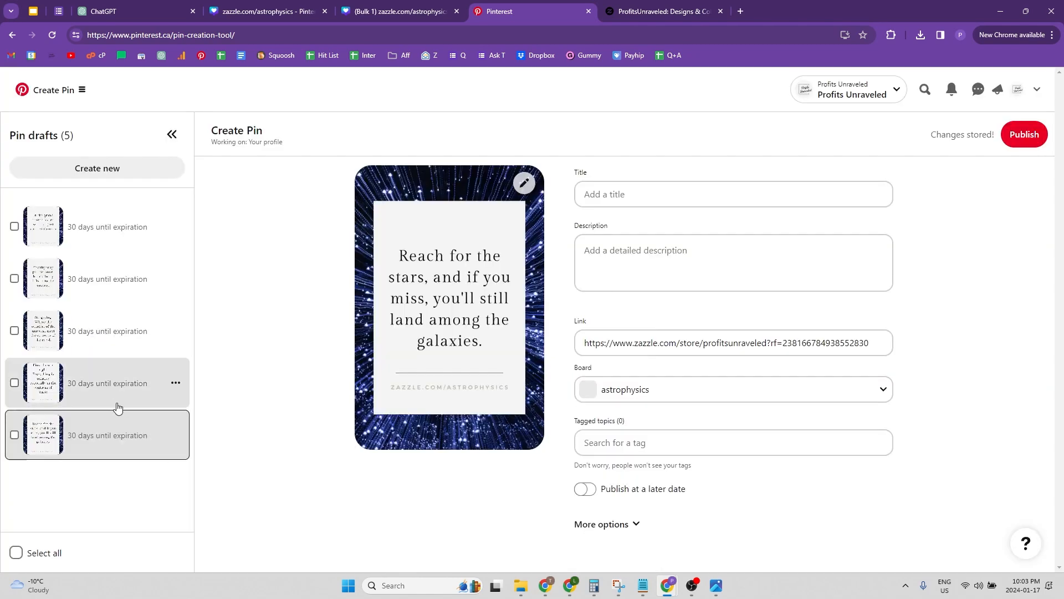
Step: Assign the astrophysics board to the other four pin drafts
left_click(116, 404)
left_click(670, 396)
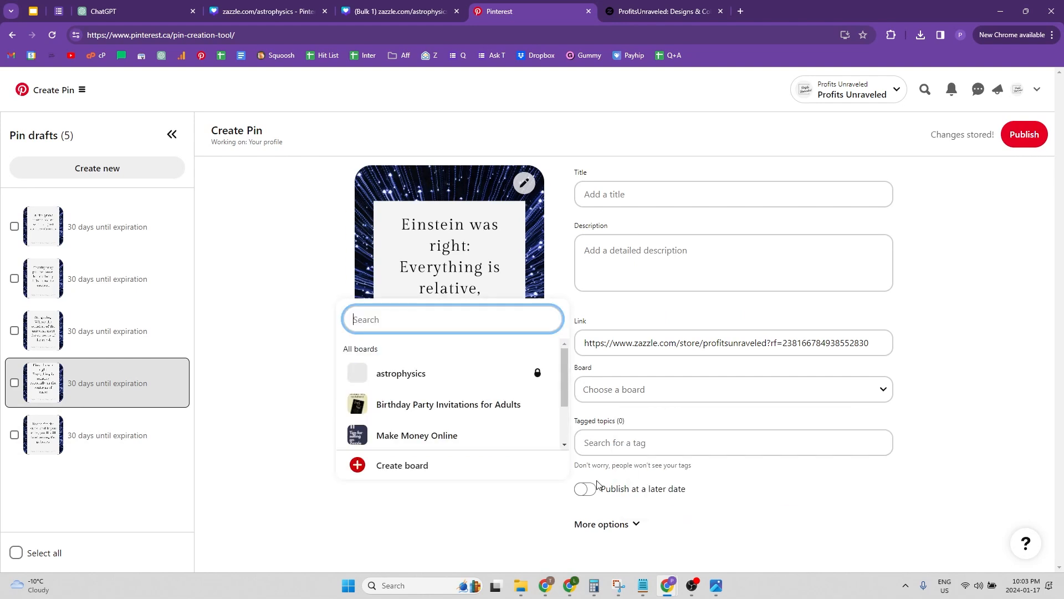
left_click(421, 374)
left_click(91, 346)
left_click(596, 388)
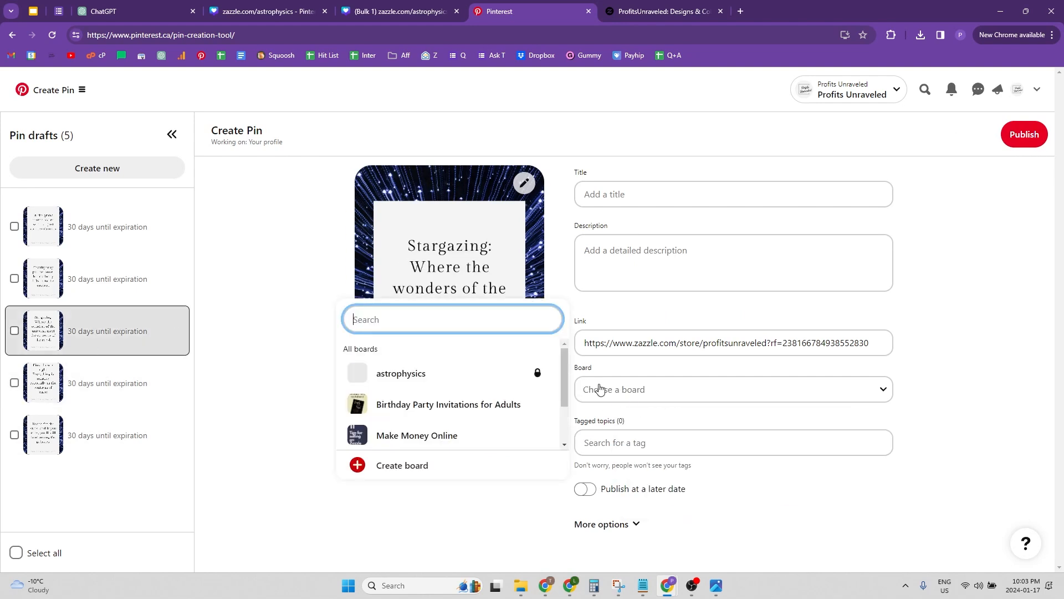
left_click(463, 374)
left_click(105, 279)
left_click(682, 394)
left_click(421, 373)
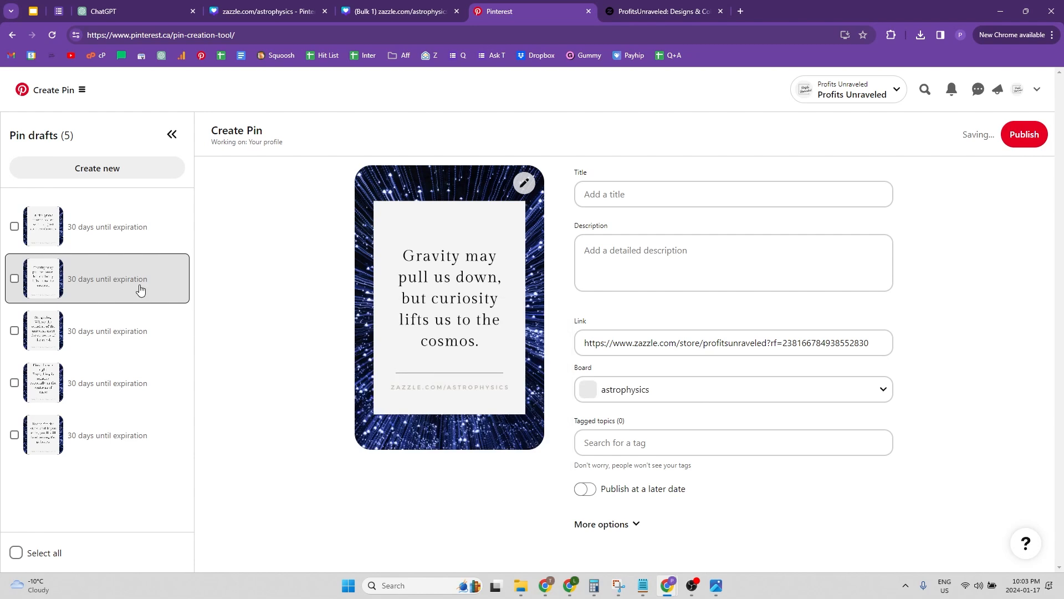
left_click(105, 227)
left_click(681, 389)
left_click(399, 373)
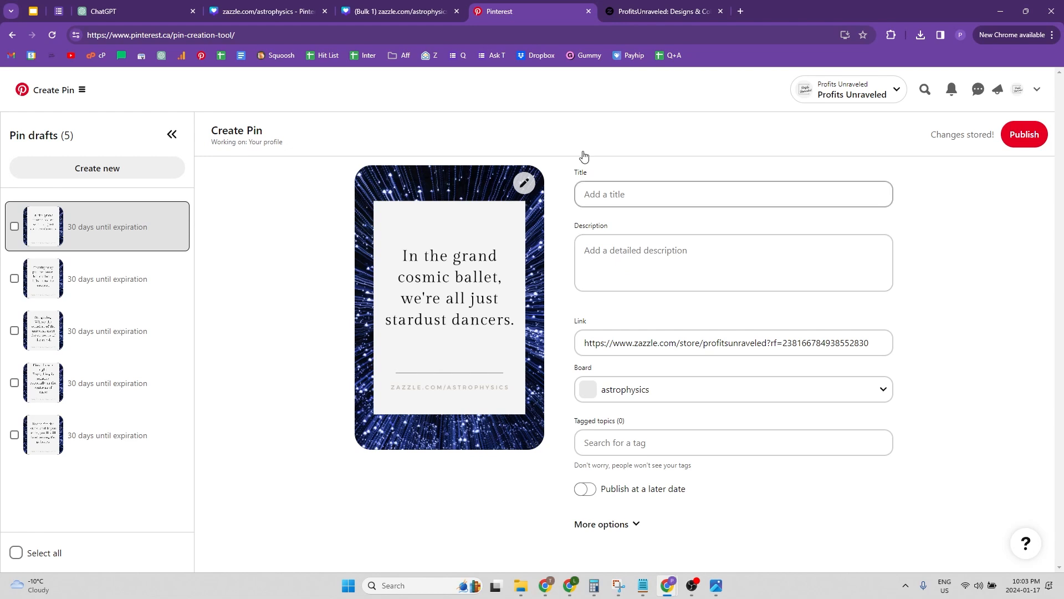
left_click(139, 10)
left_click(442, 536)
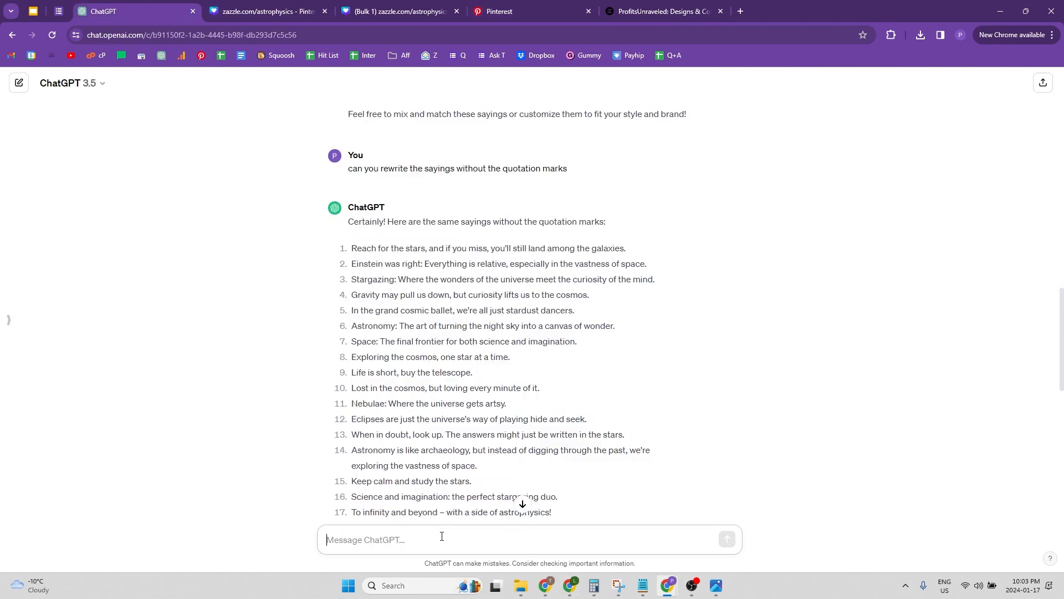
left_click(554, 9)
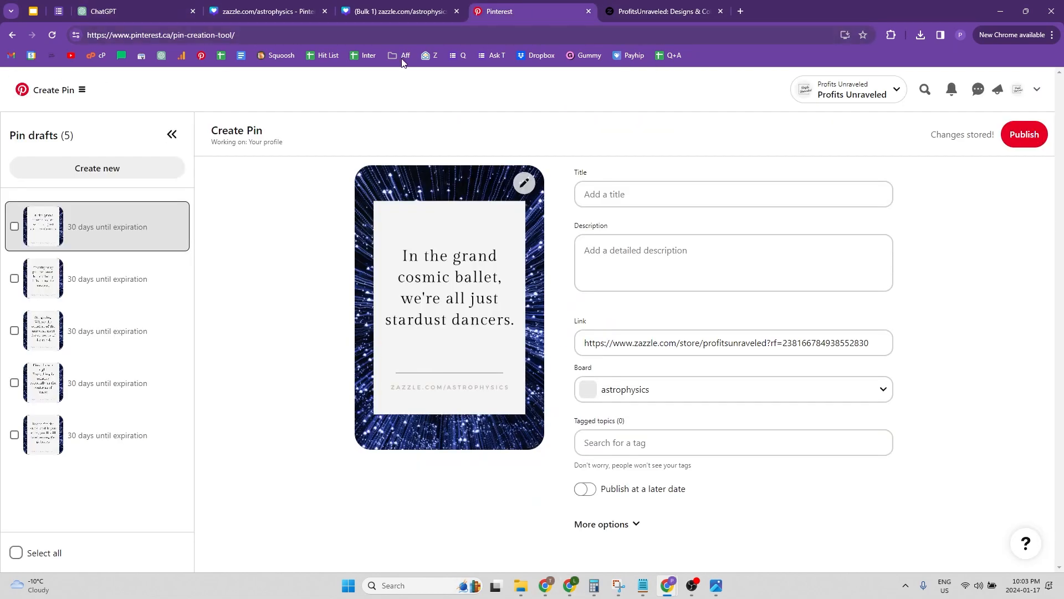
left_click(665, 11)
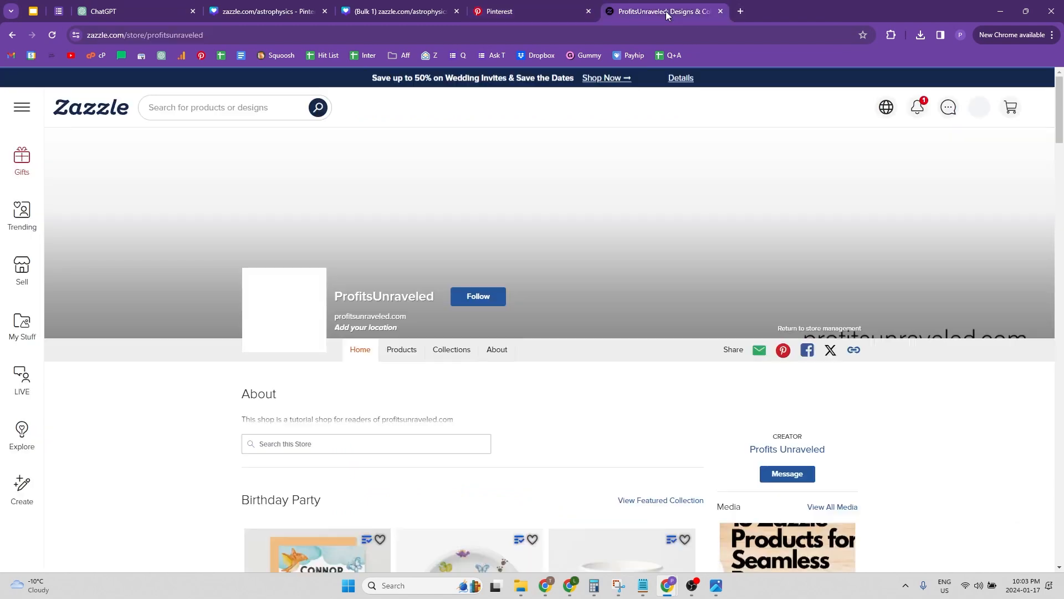
Step: Open pinterest.com in a new browser tab and place that tab beside the existing Pinterest tab
left_click(744, 16)
type("pinterest.com")
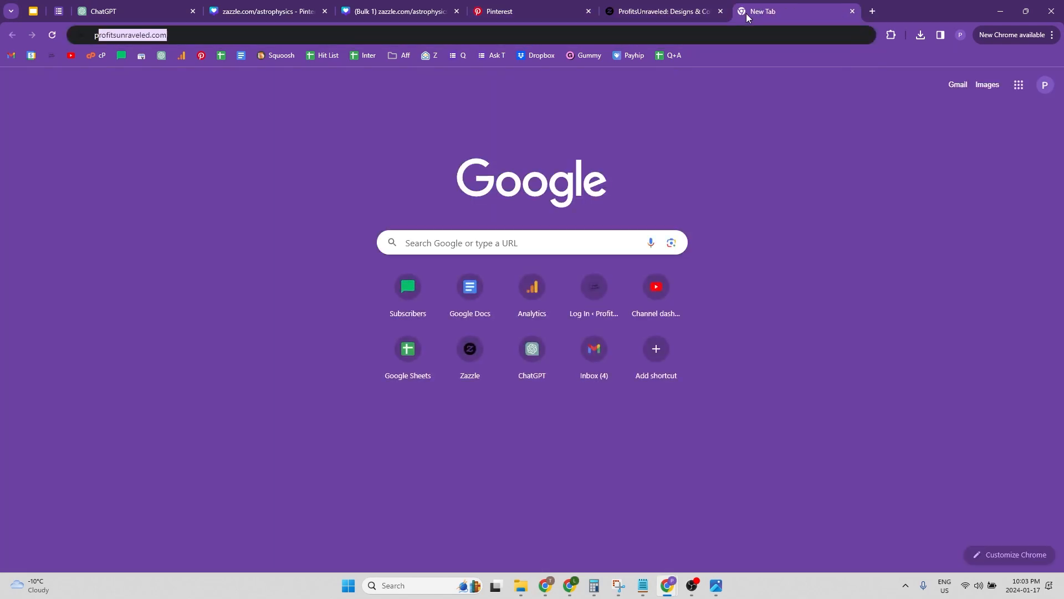
key("Return")
left_click_drag(767, 9, 664, 23)
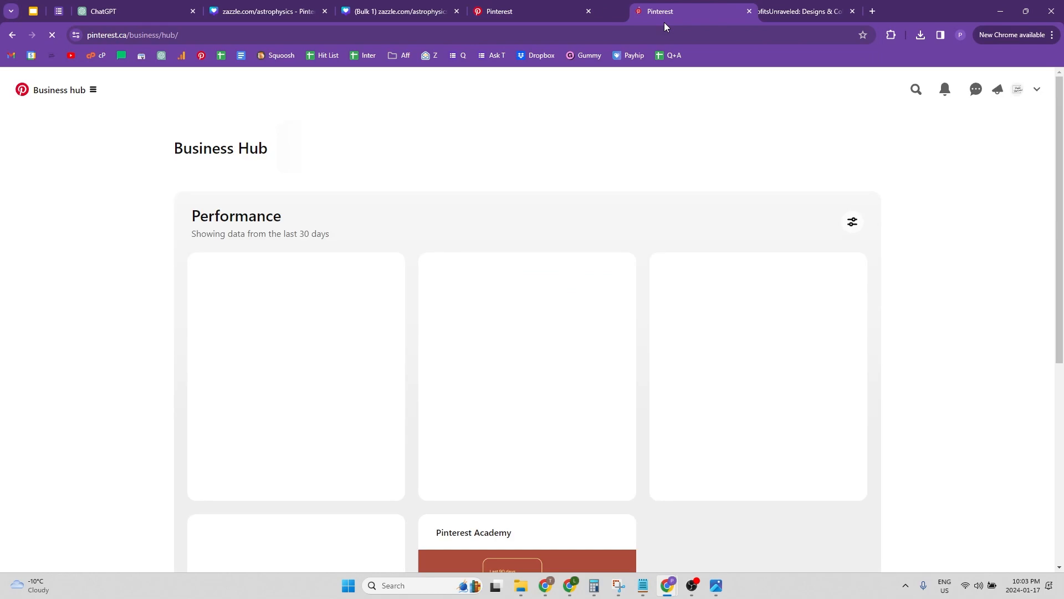
Step: Enter astrophysics in the Pinterest search and take a screen snip of the suggested keyword list
left_click(924, 89)
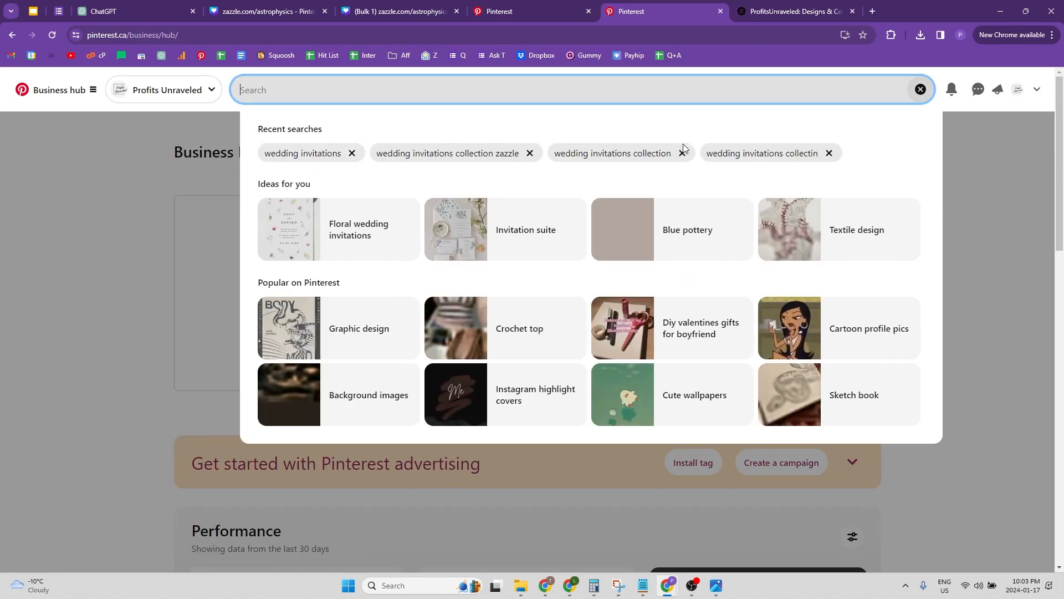
type("astrophysics")
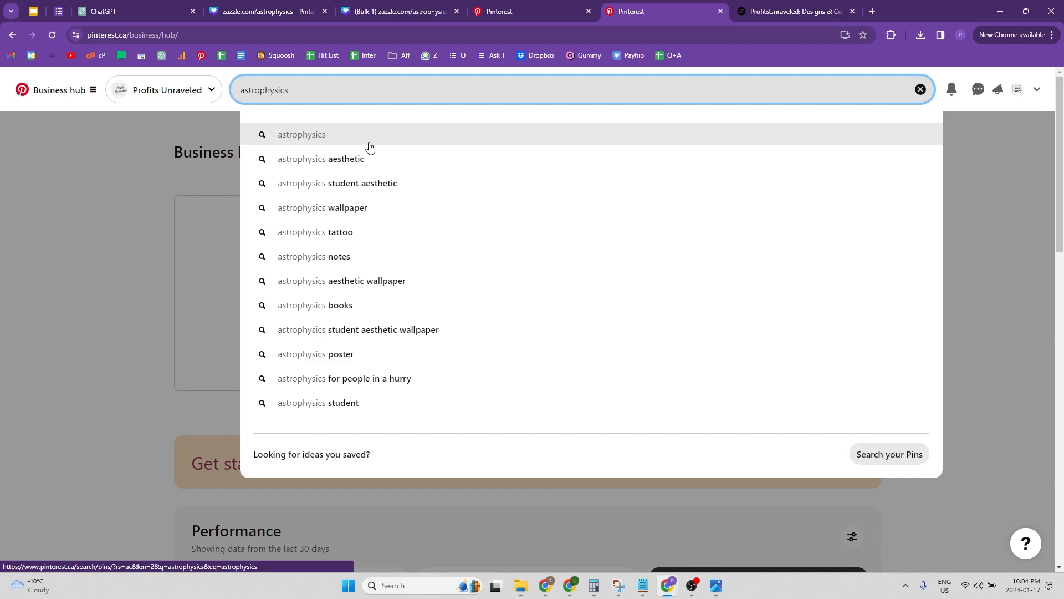
key("super+shift+s")
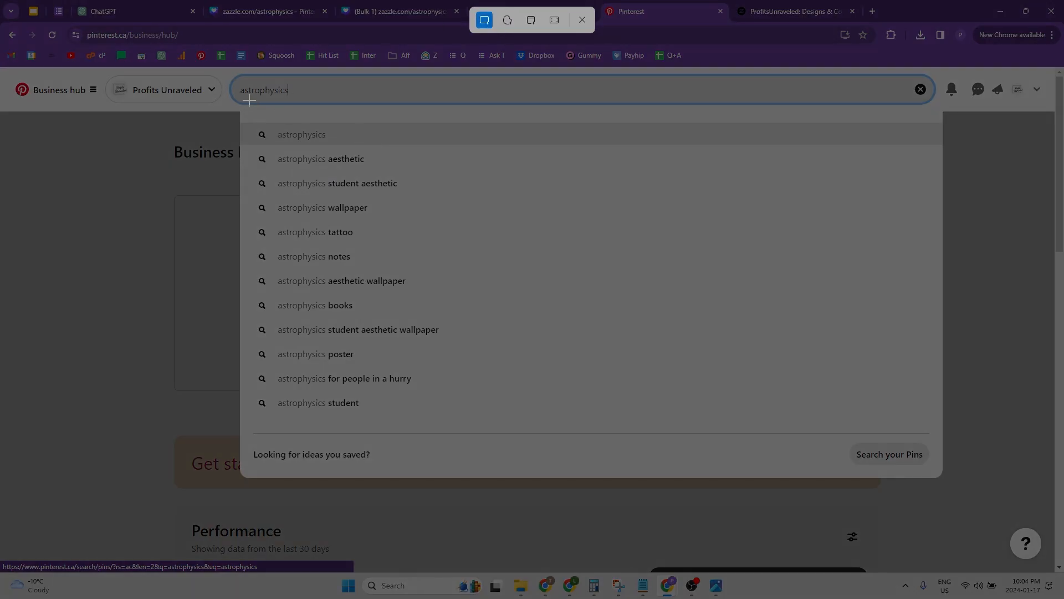
left_click_drag(240, 82, 471, 450)
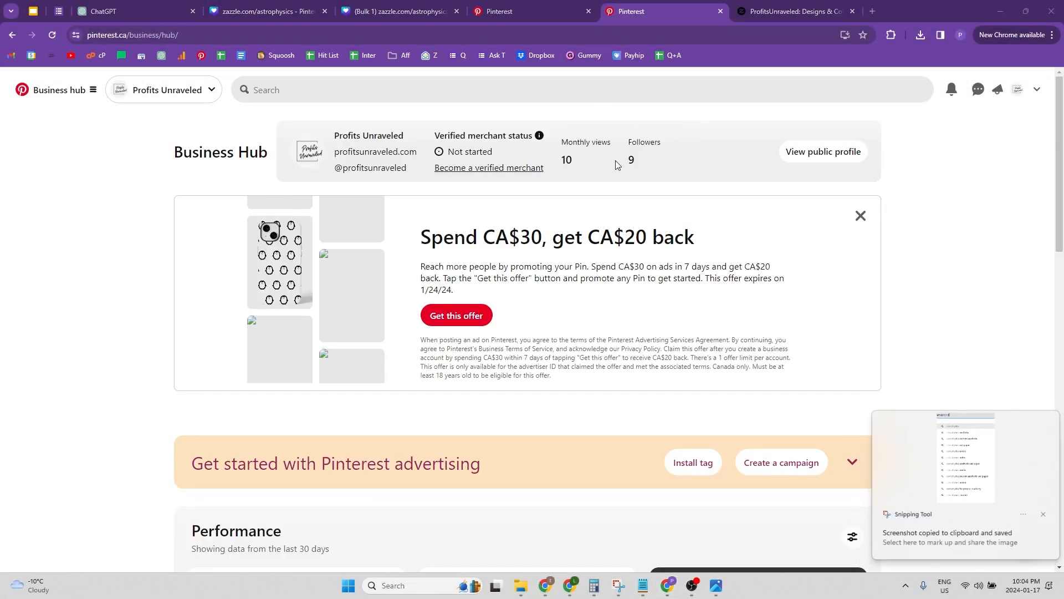
Step: Search Pinterest for astrophysics and open the suggested astrophysics poster search
left_click(619, 586)
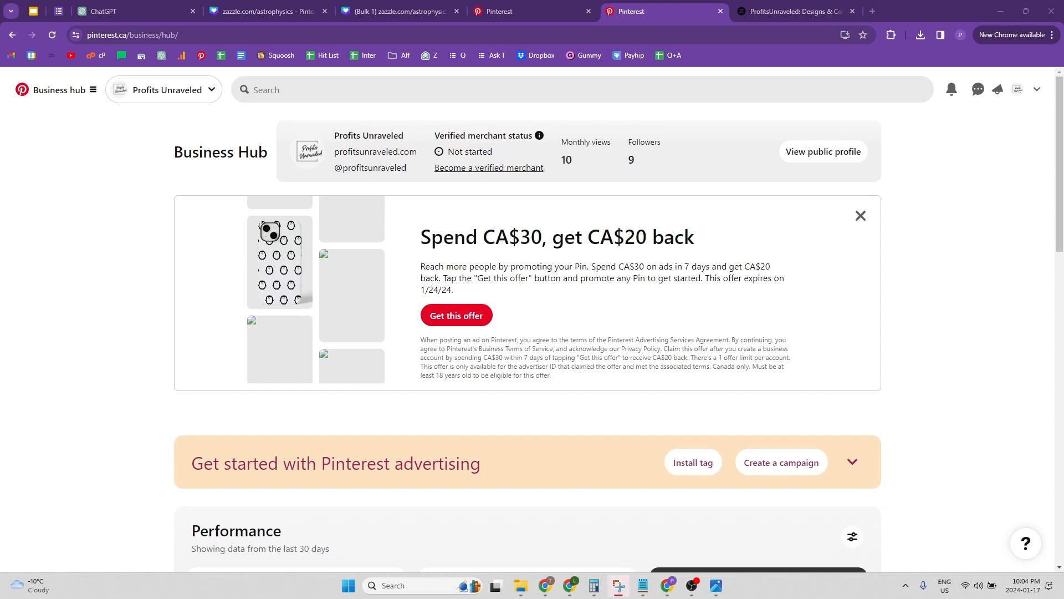
left_click(742, 138)
left_click(318, 84)
type("astr")
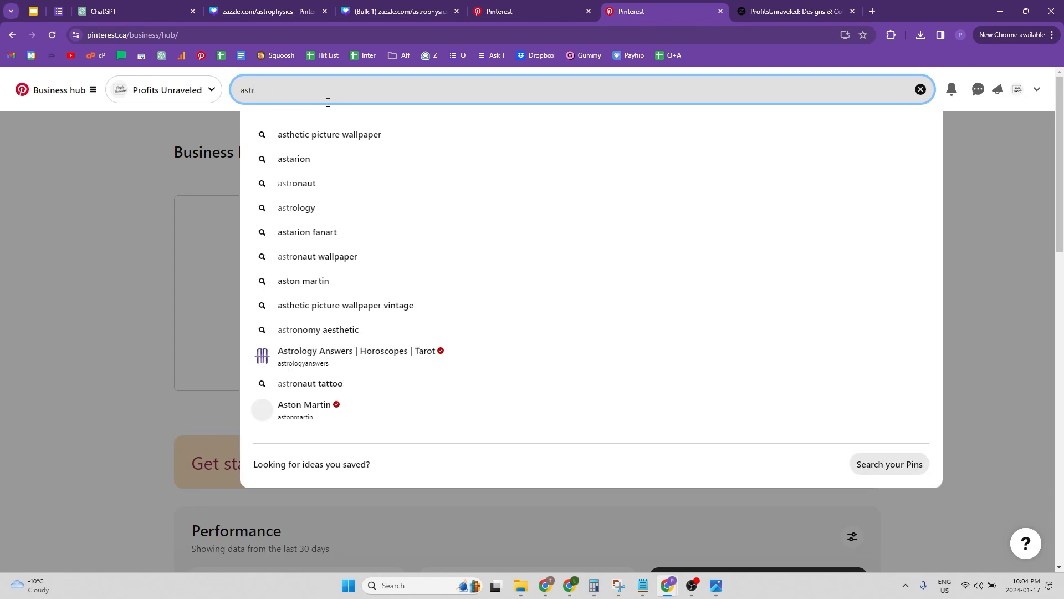
type("ophysics")
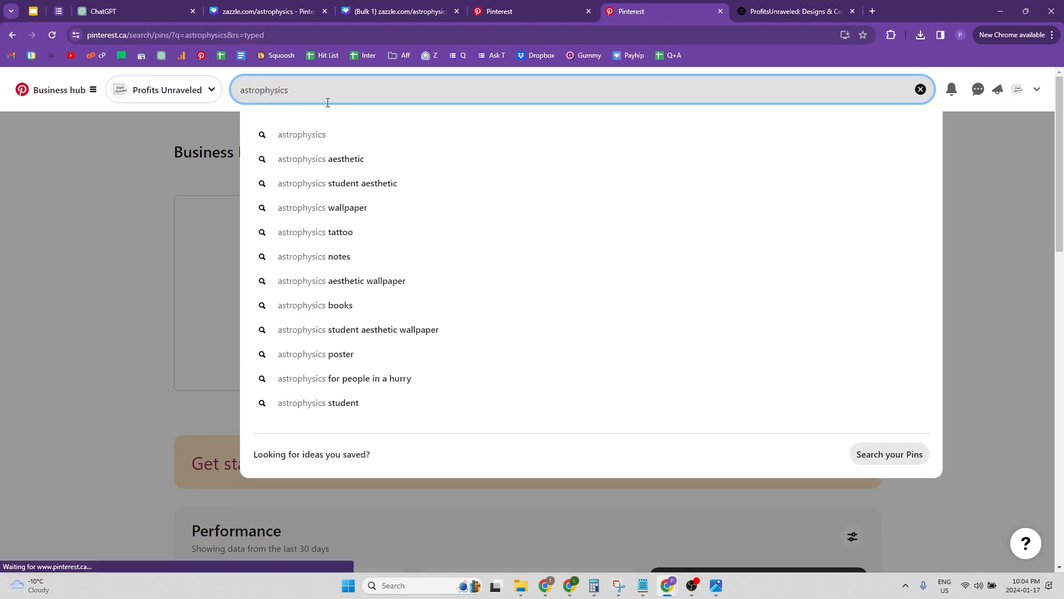
key("Return")
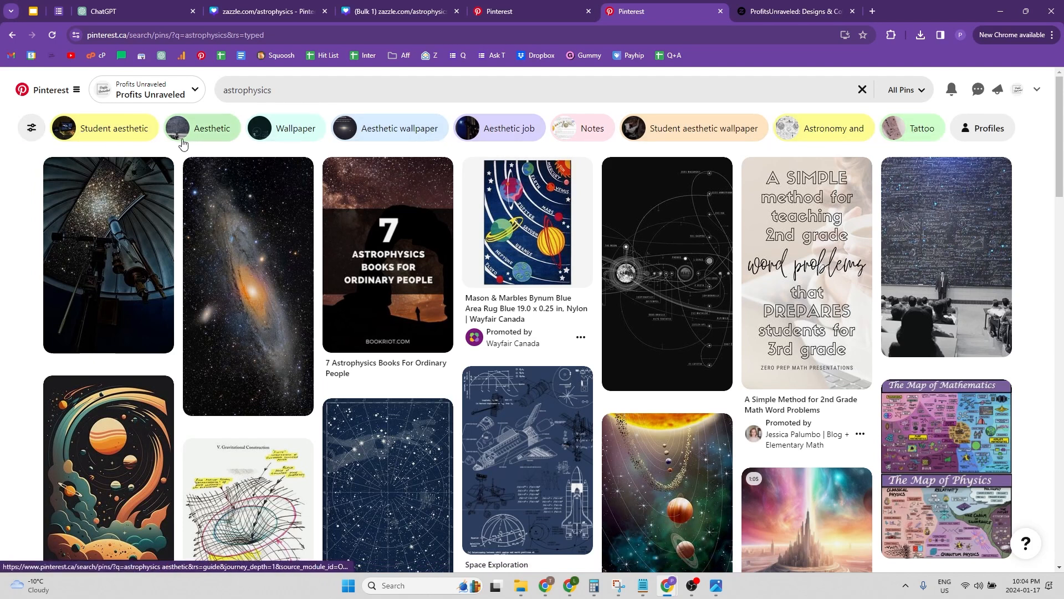
left_click(295, 95)
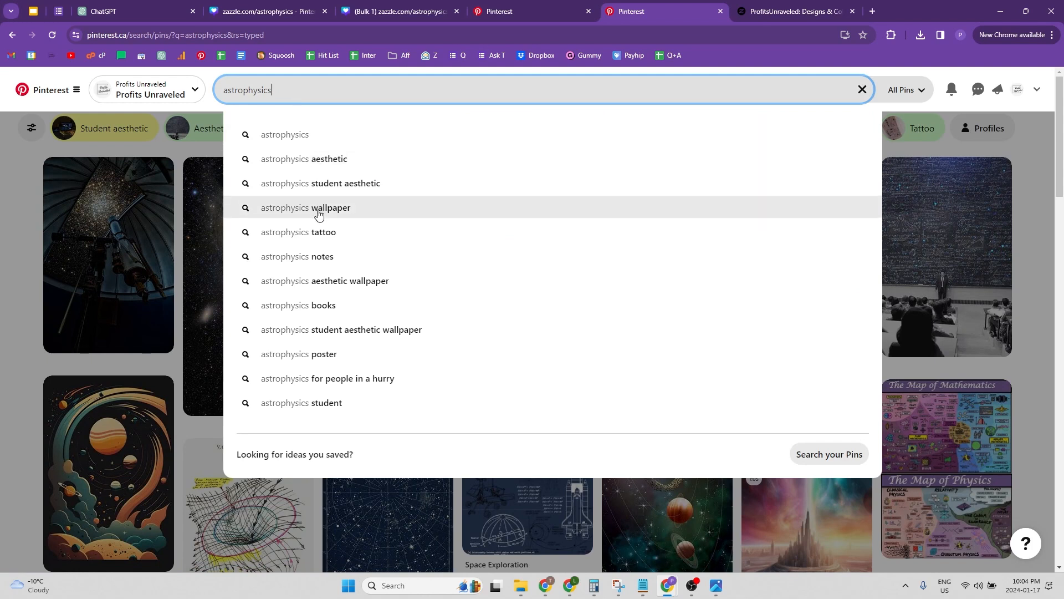
left_click(328, 363)
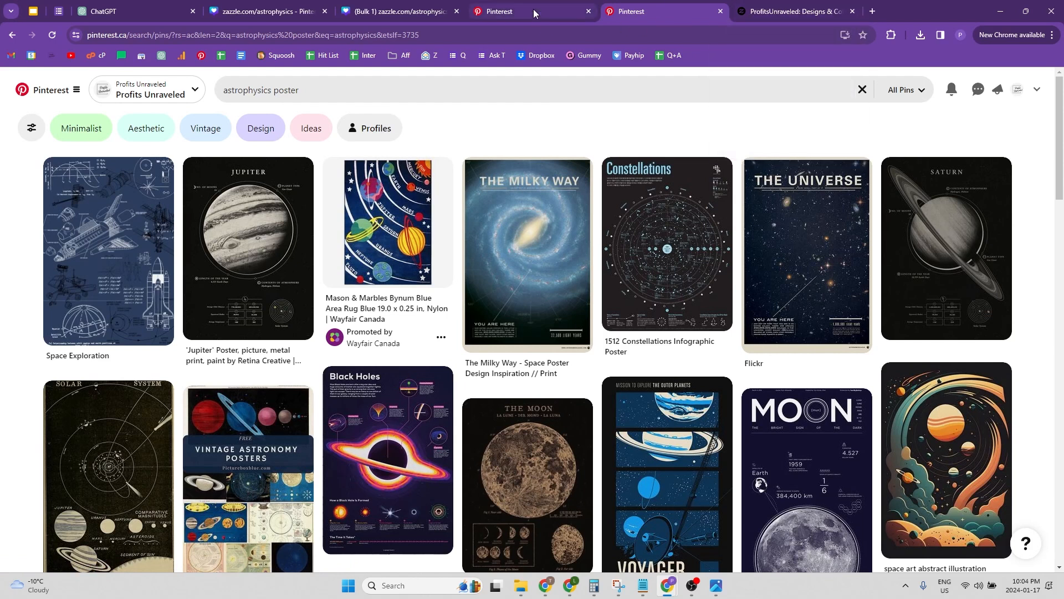
Step: Ask ChatGPT for 10 pin titles of 20 words and 10 descriptions of 70 words with a Zazzle call to action and astrophysics keywords
left_click(133, 11)
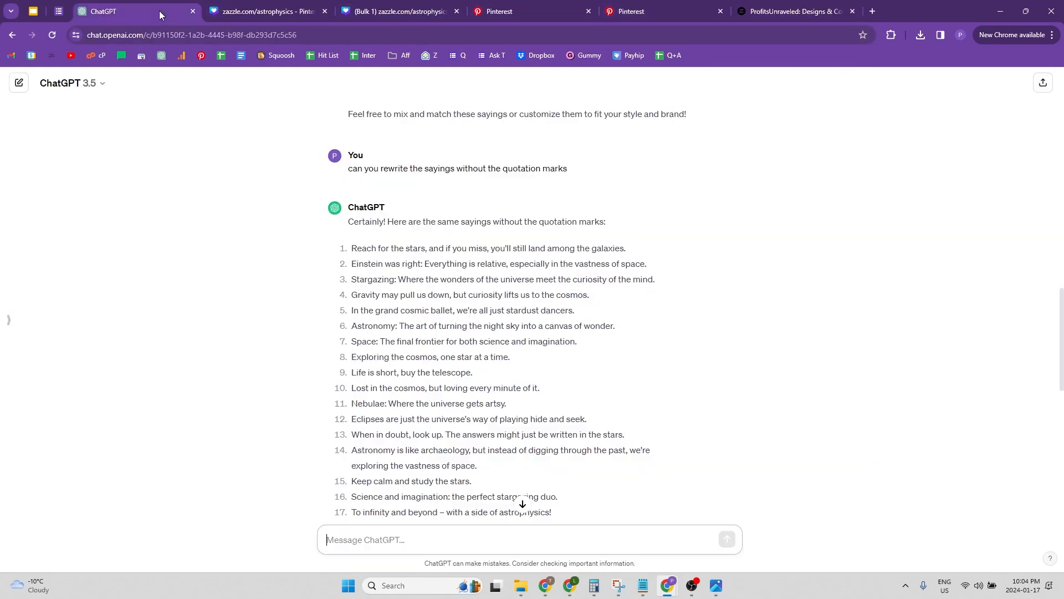
left_click(414, 528)
type("now I need pin titles and descriptions for my pins. Please give me 10 pin titles that are 20 words long each and 10 pin descriptions that are 70 words long each, please also include a call to action in the description to click the link and check out the astrophysics themed shop on Zazzle. Keywords and phrases to include in both the titles and descriptions include: astrophysics, astrophysics aesthetic, astrophysics student aesthetic, astrophysics poster, astrophysics student.")
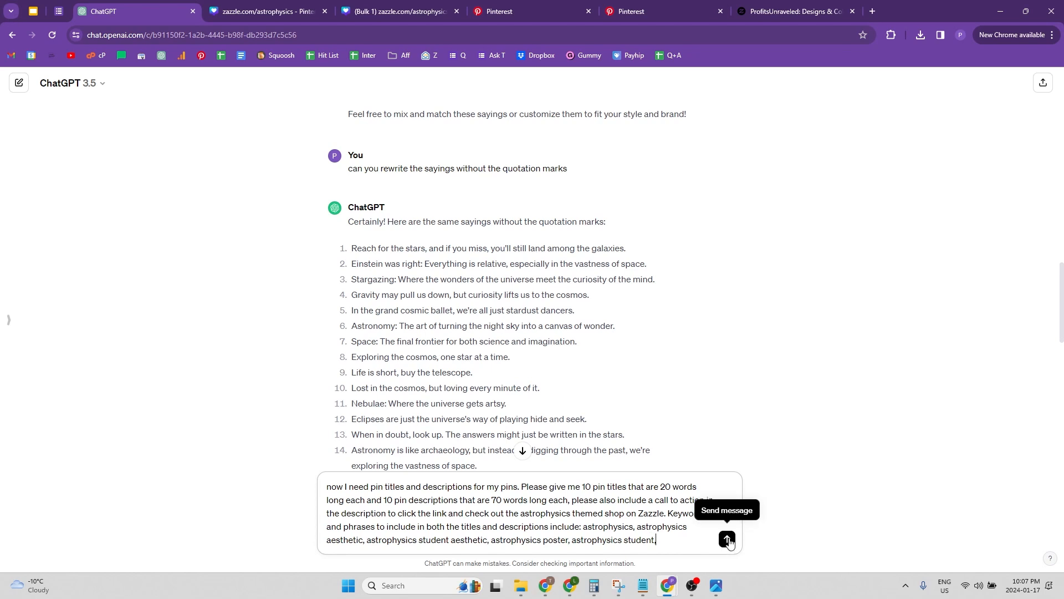
left_click(631, 8)
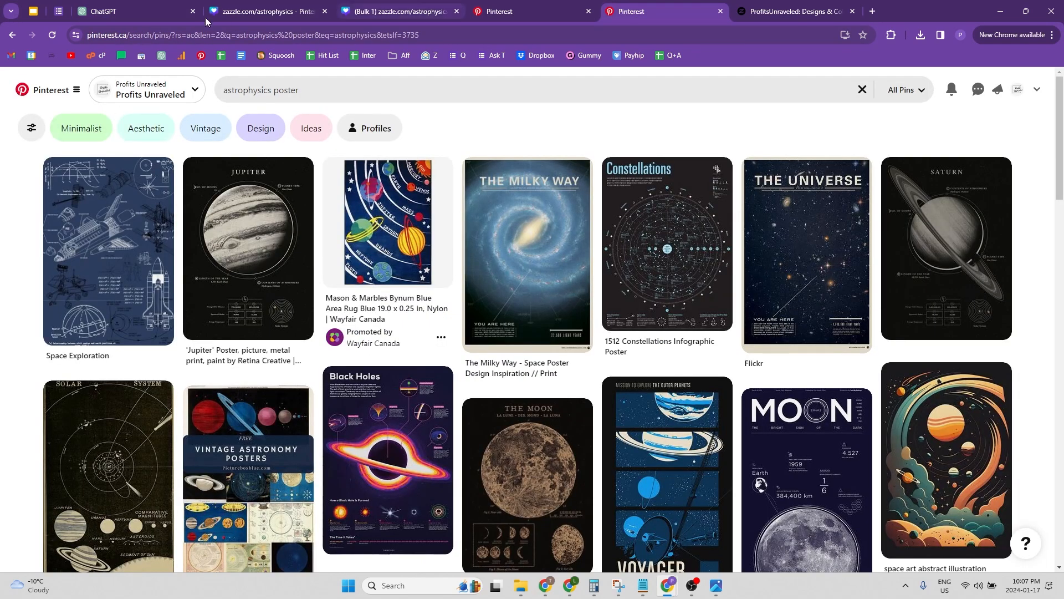
left_click(127, 13)
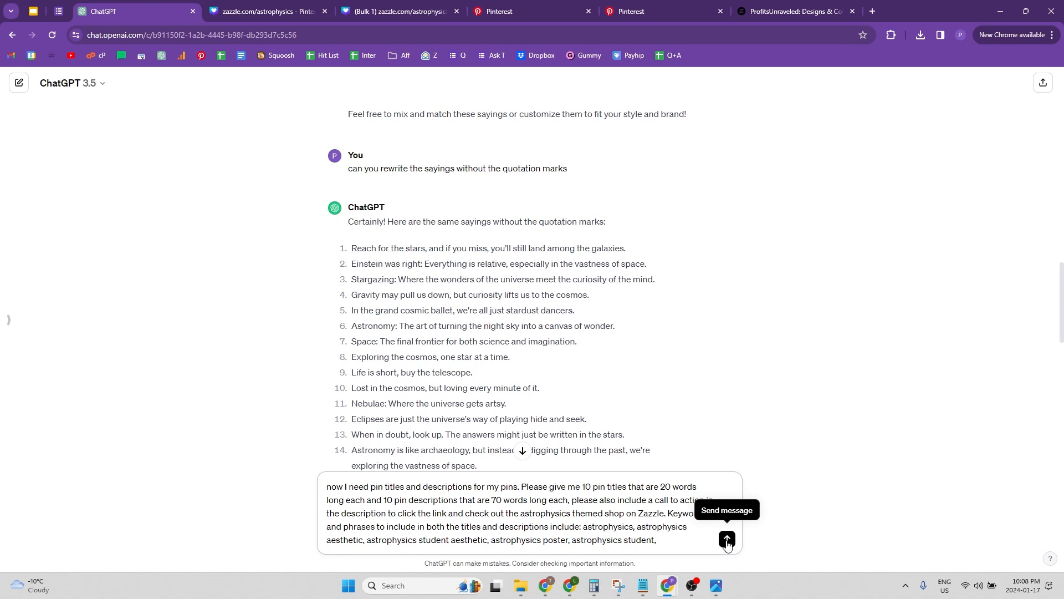
left_click(727, 541)
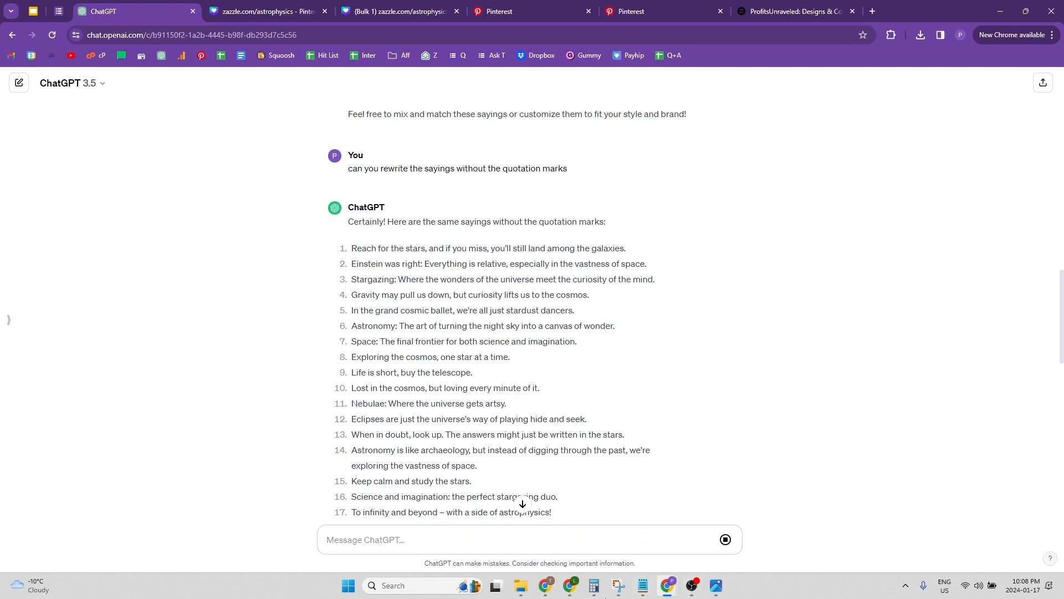
left_click(522, 503)
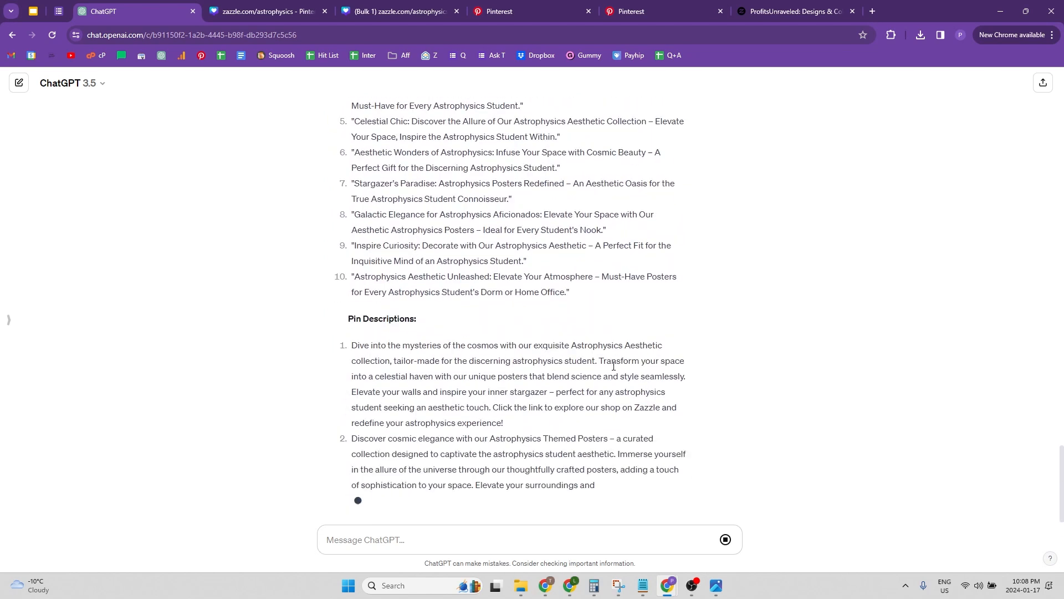
Step: Paste the first two generated titles into the first two Pinterest pin drafts
scroll(641, 363, "up", 6)
left_click_drag(505, 356, 352, 338)
key("alt+Tab")
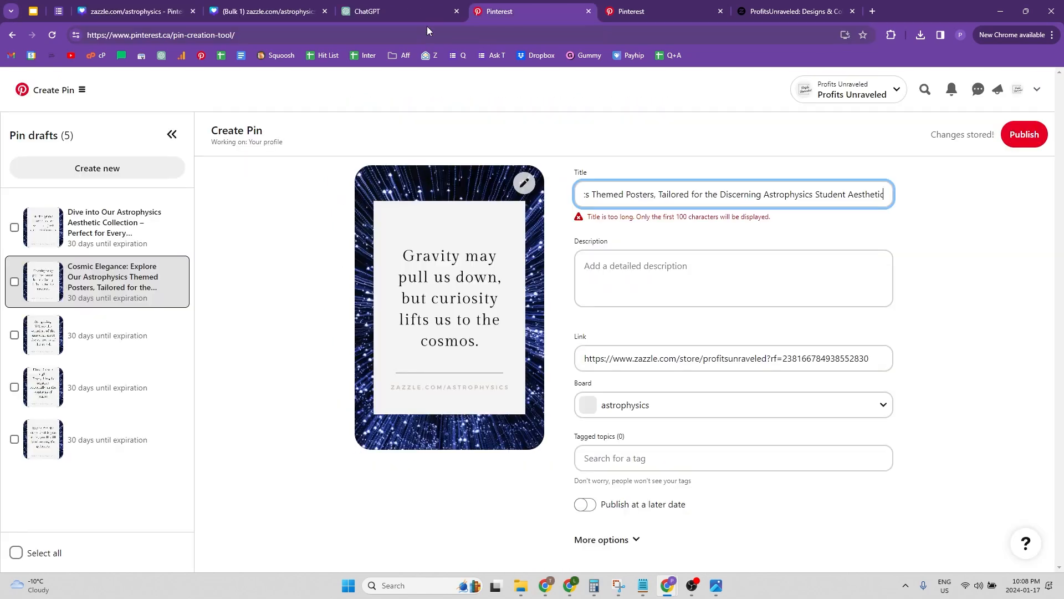
Step: Ask ChatGPT to redo the titles at 14 words each without quotation marks
left_click(388, 11)
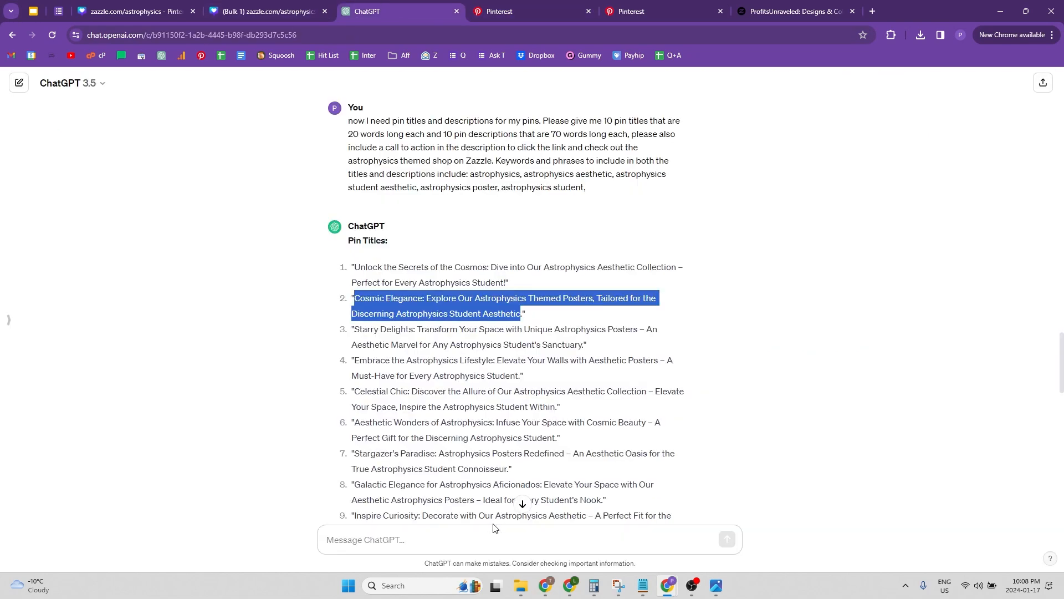
left_click(519, 532)
type("please redo ")
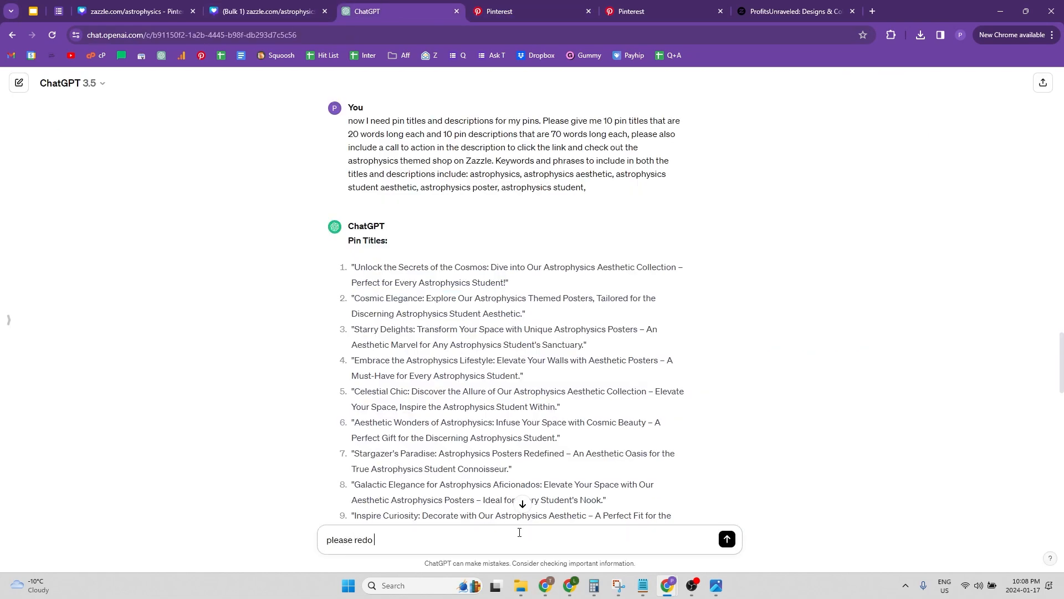
type("the titles but make them 14 wor")
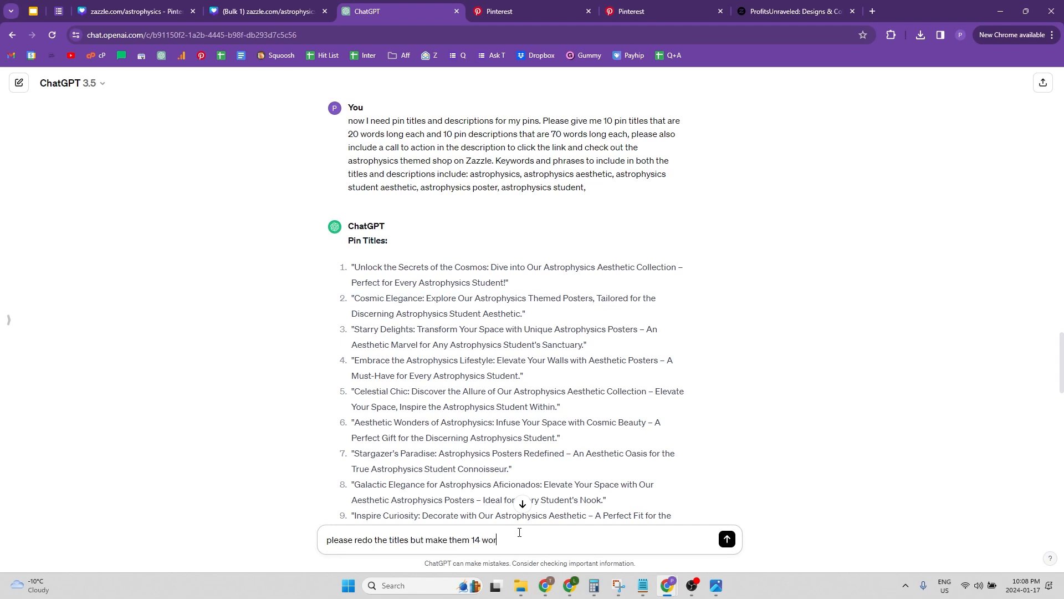
type("ds long each and don't include quotation marks")
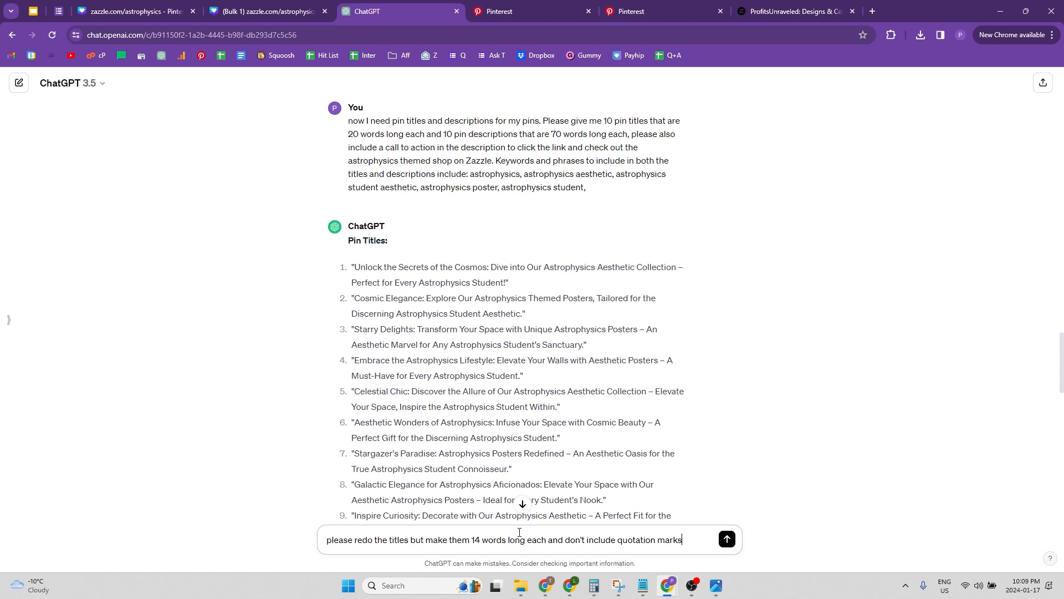
key("Return")
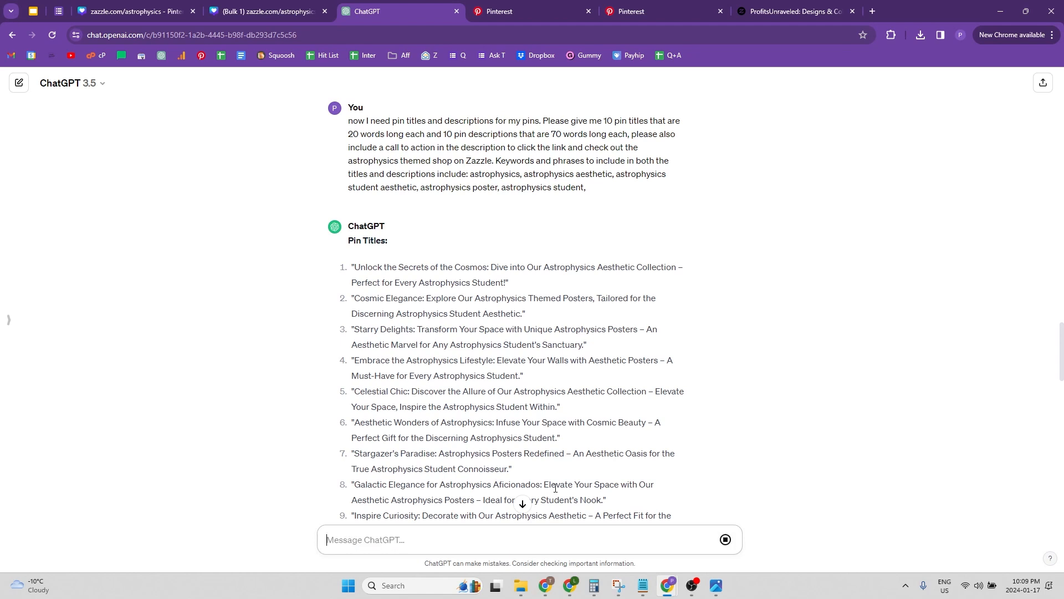
Step: Copy ChatGPT's first pin description into the description of the "Gravity may pull us down" draft on Pinterest
scroll(472, 291, "down", 1)
scroll(474, 302, "up", 4)
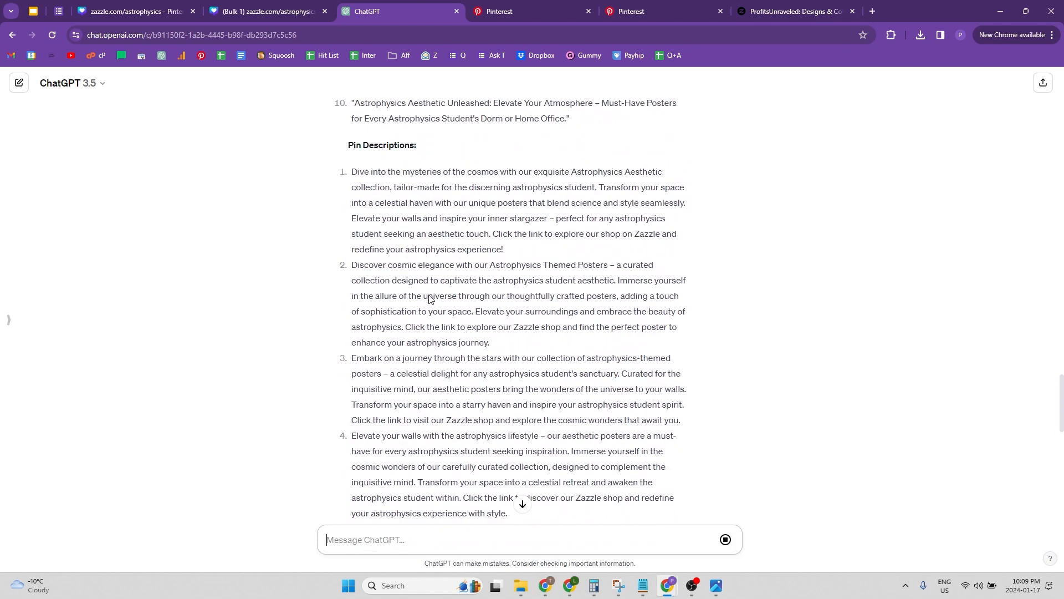
triple_click(419, 223)
key("ctrl+c")
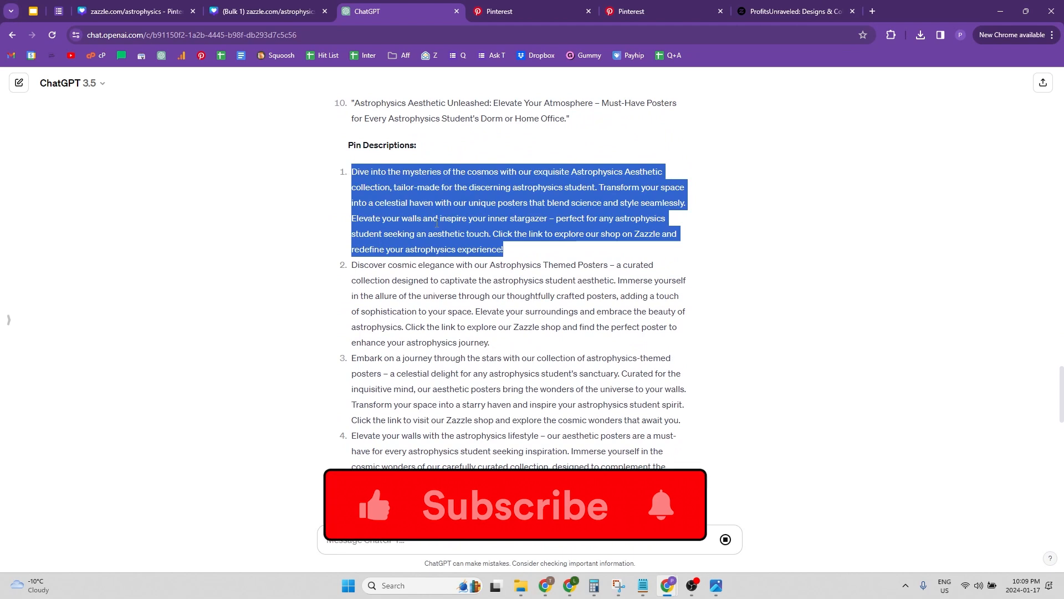
left_click(499, 12)
left_click(665, 304)
key("ctrl+v")
Step: Copy the second description into the "In the grand cosmic ballet" draft and the third into the "Stargazing" draft
left_click(401, 12)
triple_click(422, 302)
left_click(516, 11)
left_click(111, 227)
left_click(402, 12)
triple_click(424, 406)
left_click(516, 11)
left_click(110, 335)
Step: Copy the fourth description into the "Einstein was right" draft and the fifth into the "Reach for the stars" draft
left_click(402, 11)
triple_click(424, 469)
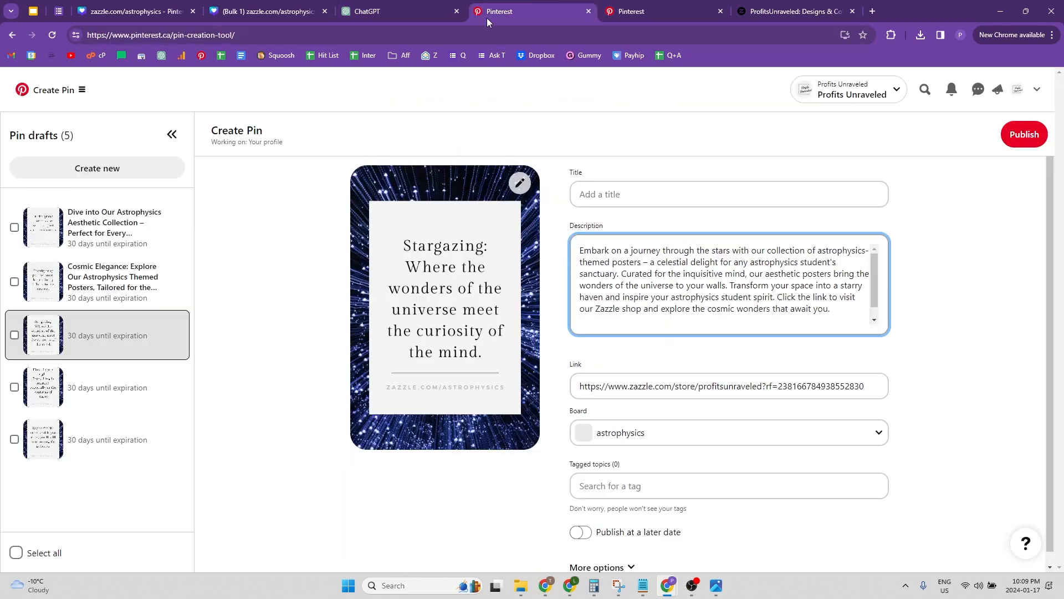
left_click(538, 10)
left_click(111, 388)
left_click(638, 271)
key("ctrl+v")
left_click(409, 11)
triple_click(427, 420)
left_click(536, 12)
left_click(111, 439)
key("ctrl+v")
Step: Copy the shortened Cosmic Elegance title into the "Reach for the stars" draft and the Starry Delights title into the "Einstein was right" draft
left_click(404, 12)
scroll(444, 335, "down", 15)
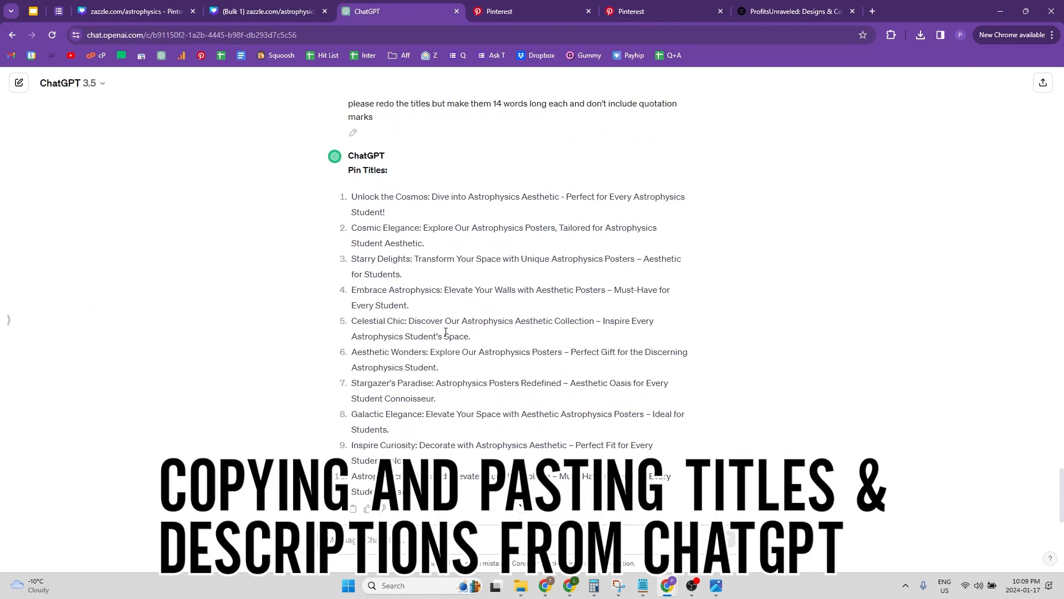
triple_click(425, 227)
left_click(532, 12)
left_click(614, 199)
key("ctrl+v")
left_click(403, 11)
triple_click(418, 259)
left_click(523, 7)
left_click(110, 387)
key("ctrl+v")
Step: Copy the shortened Embrace Astrophysics title from ChatGPT into the "Stargazing" draft
left_click(402, 12)
triple_click(424, 290)
left_click(522, 12)
left_click(111, 335)
key("ctrl+v")
Step: Copy the Aesthetic Wonders title from ChatGPT into the "In the grand cosmic ballet" draft
left_click(408, 12)
triple_click(424, 321)
left_click(506, 7)
left_click(110, 281)
double_click(456, 355)
triple_click(455, 355)
left_click(521, 11)
left_click(111, 227)
triple_click(583, 192)
key("ctrl+v")
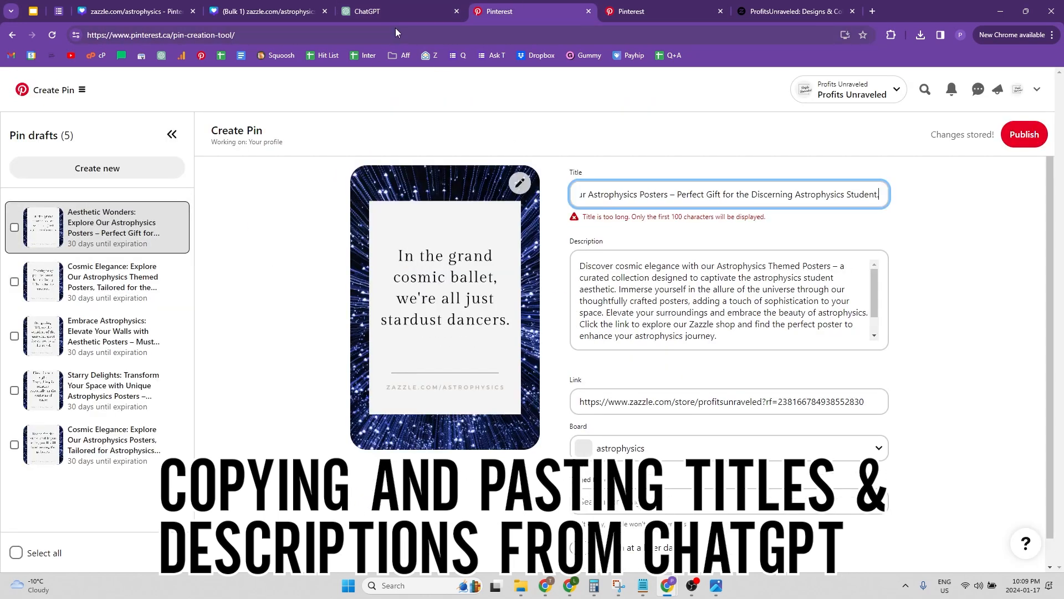
Step: Replace the title of the "In the grand cosmic ballet" draft with ChatGPT's Galactic Elegance title
left_click(395, 12)
triple_click(413, 398)
left_click(422, 410)
left_click(505, 11)
triple_click(621, 195)
left_click(400, 11)
triple_click(421, 414)
left_click(493, 12)
key("ctrl+v")
Step: Replace the title of the "Gravity may pull us down" draft with the Astrophysics Unleashed title
left_click(111, 281)
left_click(608, 200)
triple_click(608, 201)
key("ctrl+v")
left_click(928, 244)
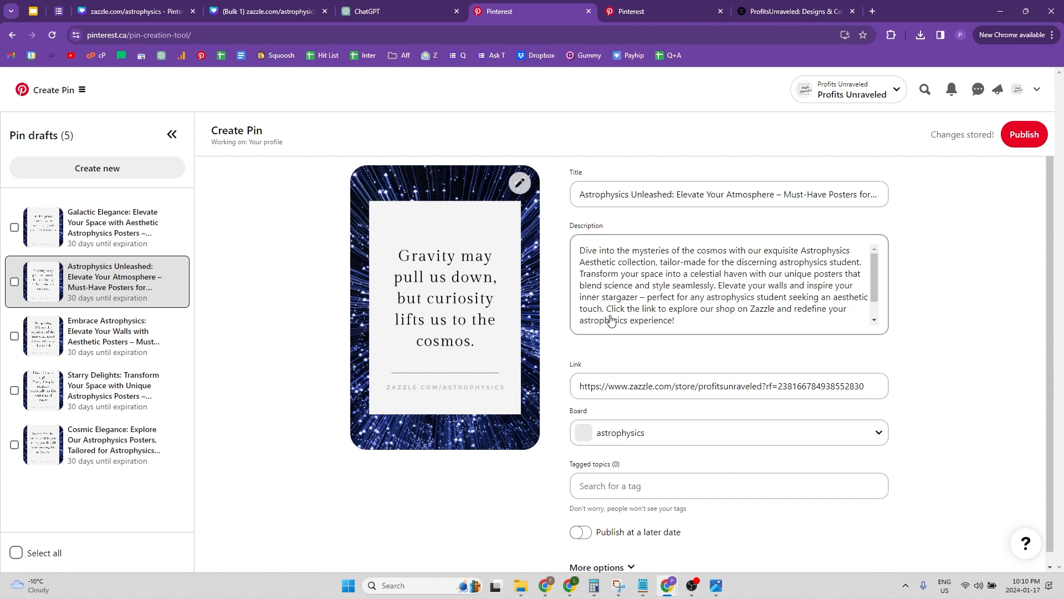
Step: Set the "Einstein was right" draft to publish at a later date, 01/27/2024
left_click(139, 444)
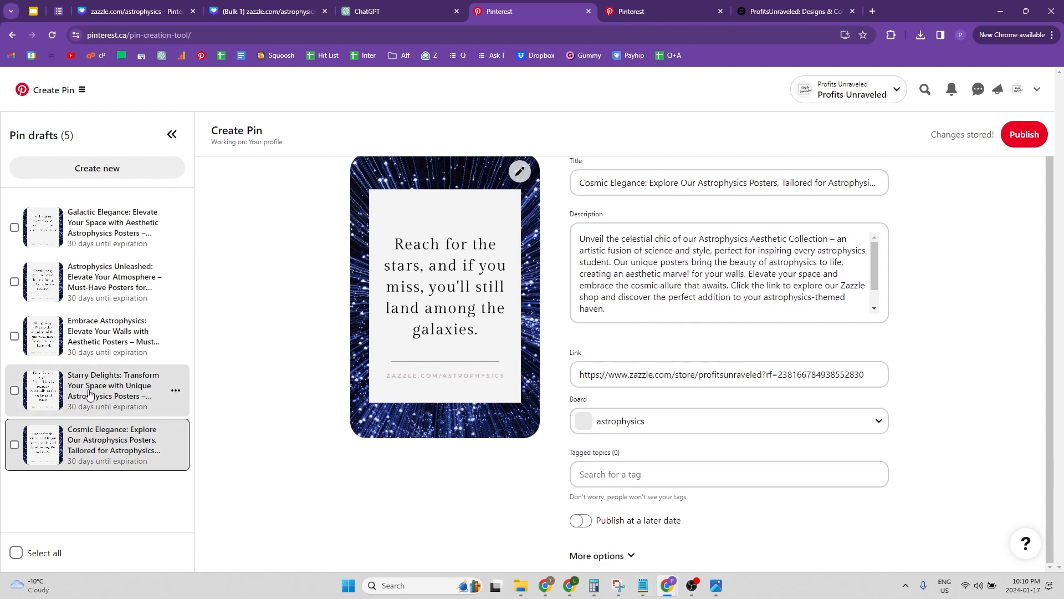
left_click(111, 388)
left_click(582, 520)
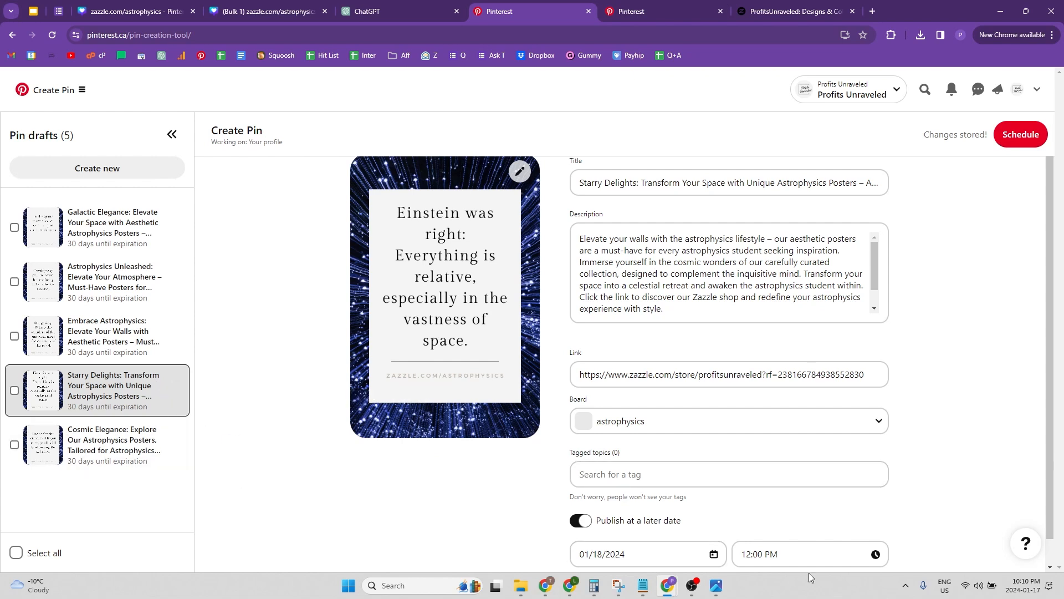
left_click(617, 558)
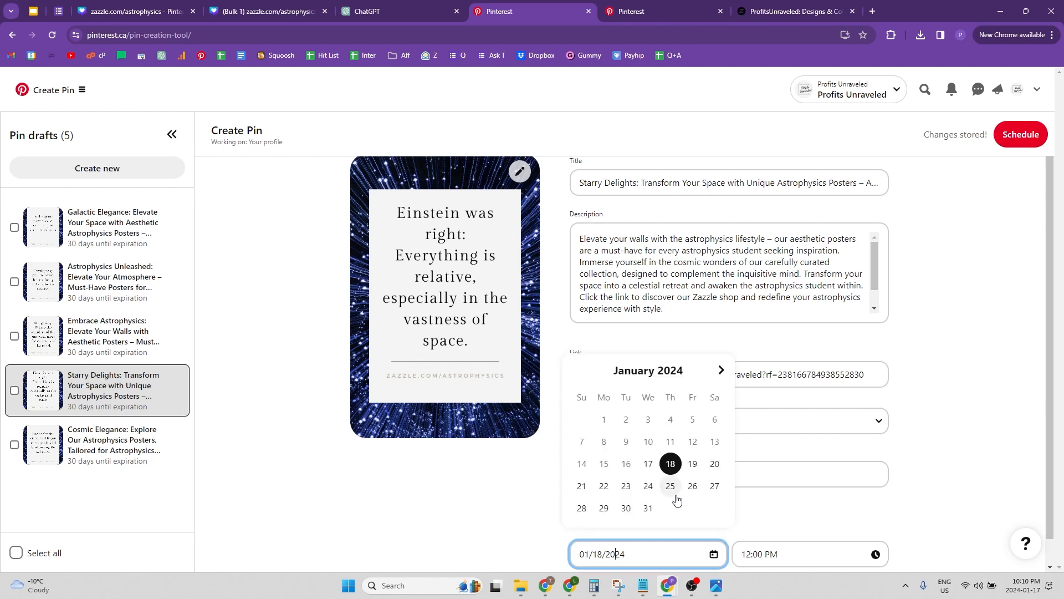
left_click(714, 486)
Step: Turn on later publishing for the "Stargazing" draft and browse the calendar for a publish date
left_click(108, 346)
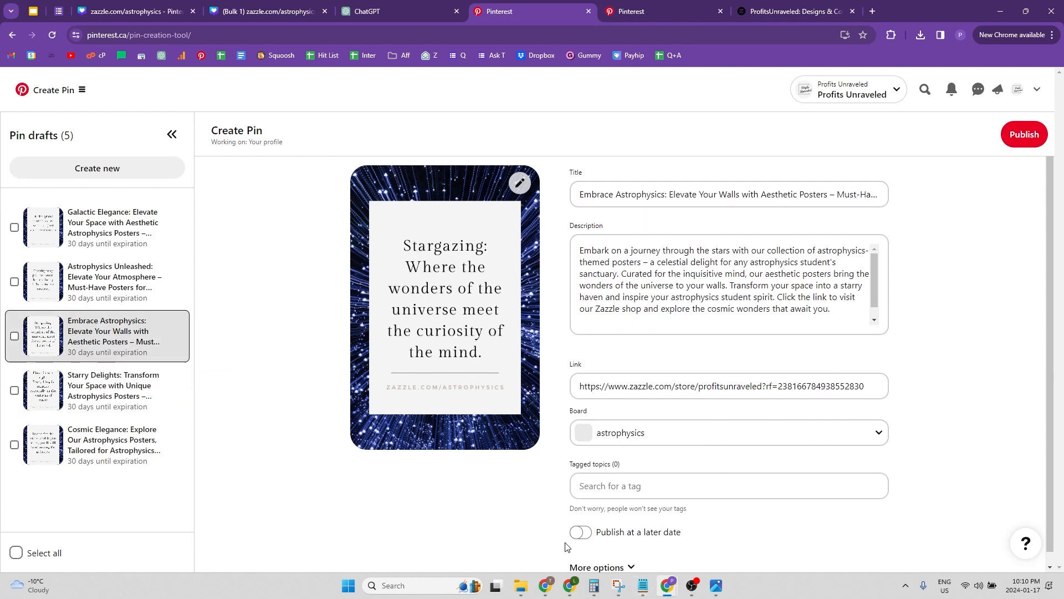
left_click(579, 533)
left_click(720, 381)
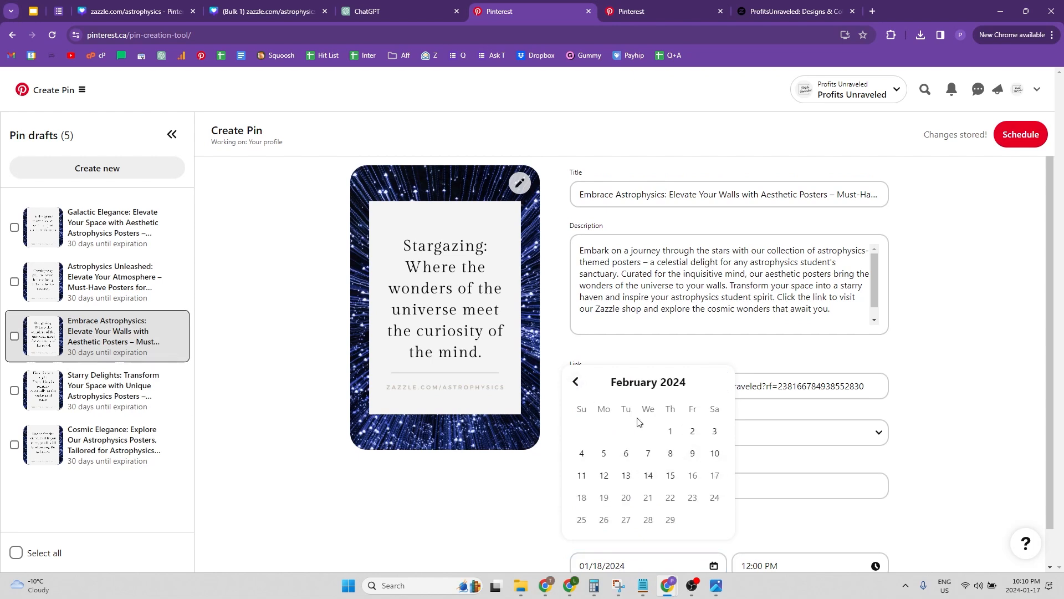
left_click(575, 382)
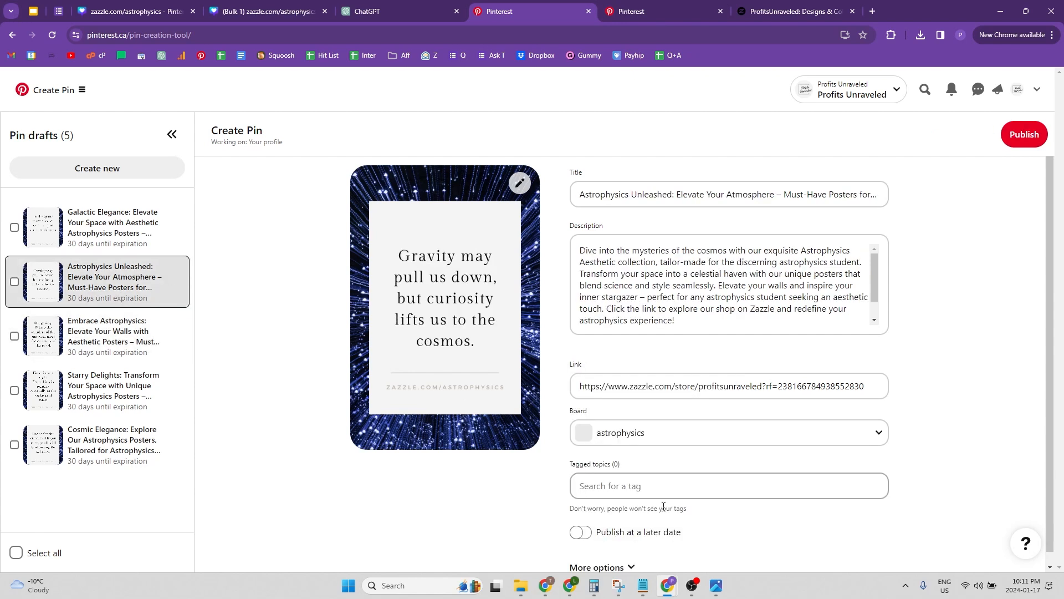
Step: Set the "Gravity may pull us down" draft to publish at a later date, February 15, 2024
left_click(580, 532)
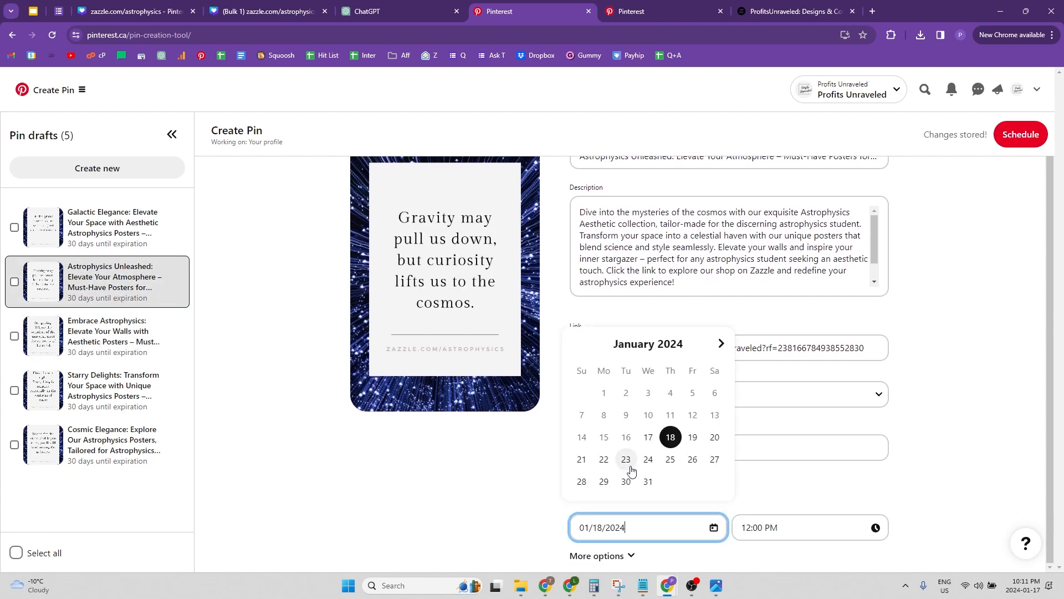
left_click(721, 343)
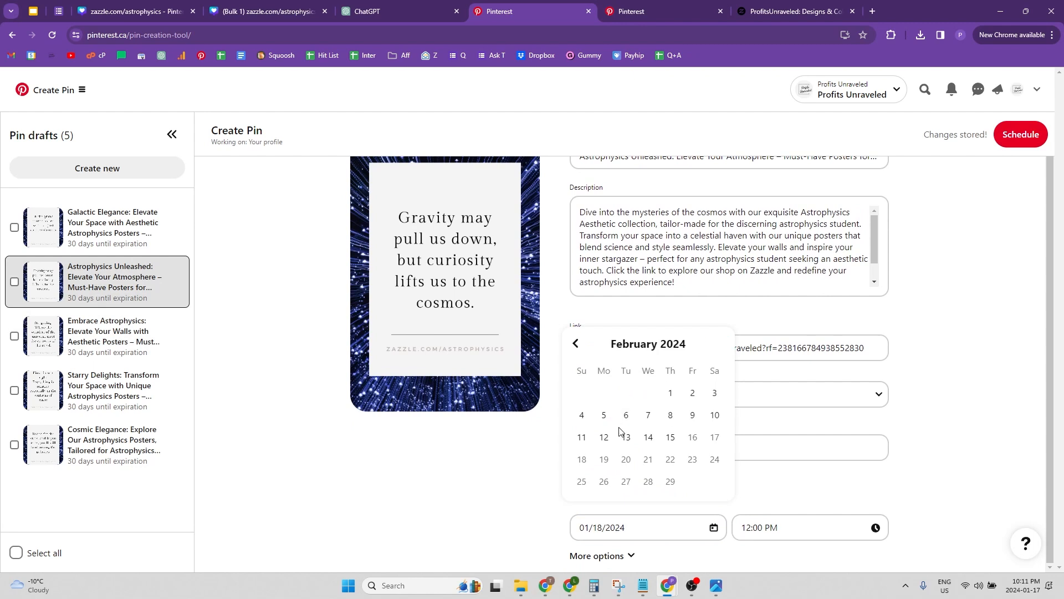
left_click(670, 437)
Step: Add "Feb 25" at the start of the title of the "In the grand cosmic ballet" draft
left_click(111, 231)
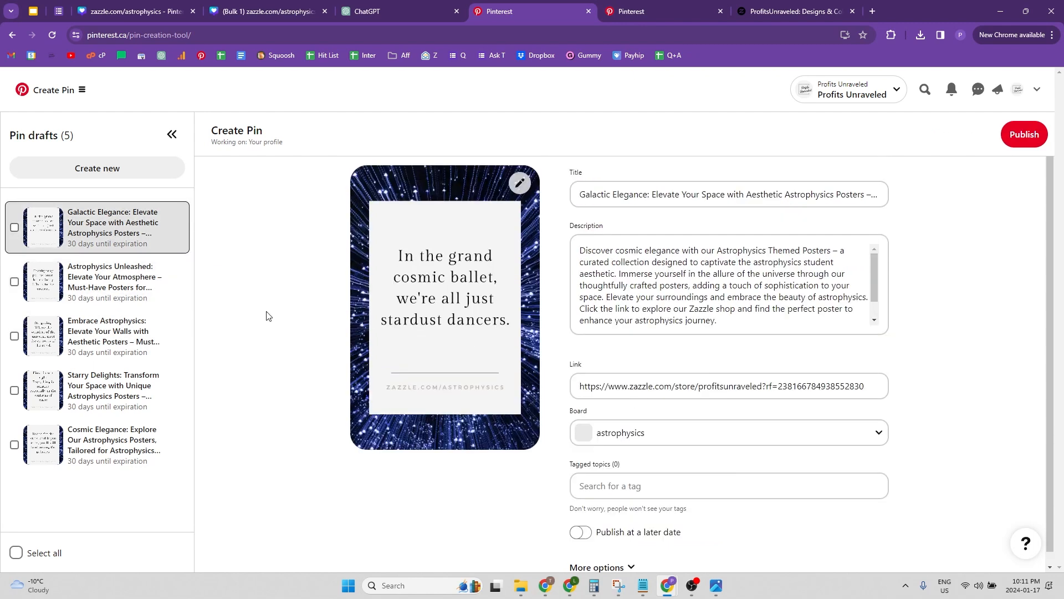
left_click(572, 198)
type("Feb 25")
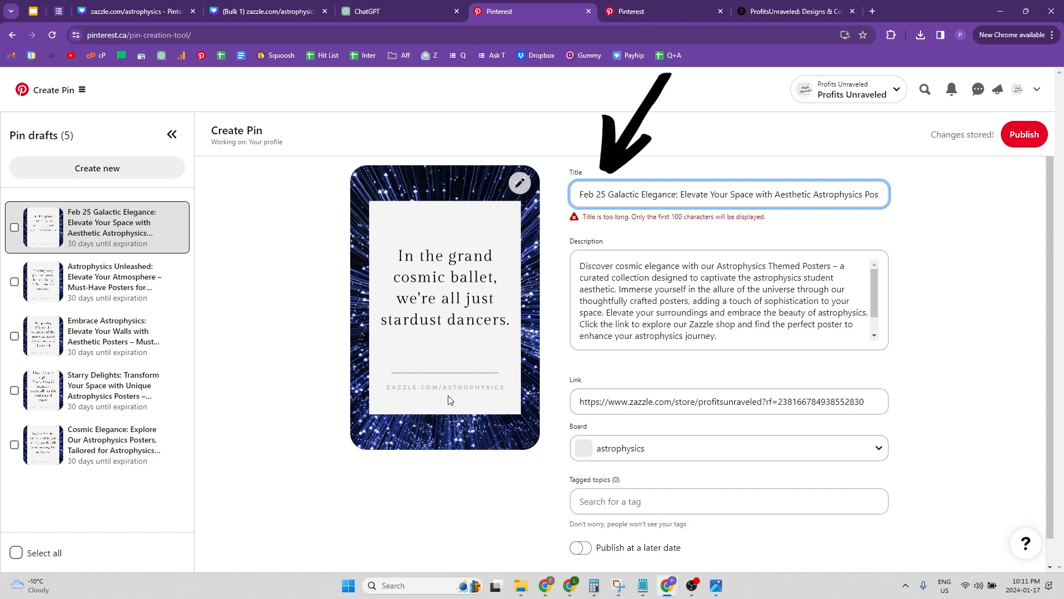
Step: Select the four drafts below the "Feb 25 Galactic Elegance" draft and publish them together
left_click(15, 281)
left_click(15, 336)
left_click(14, 390)
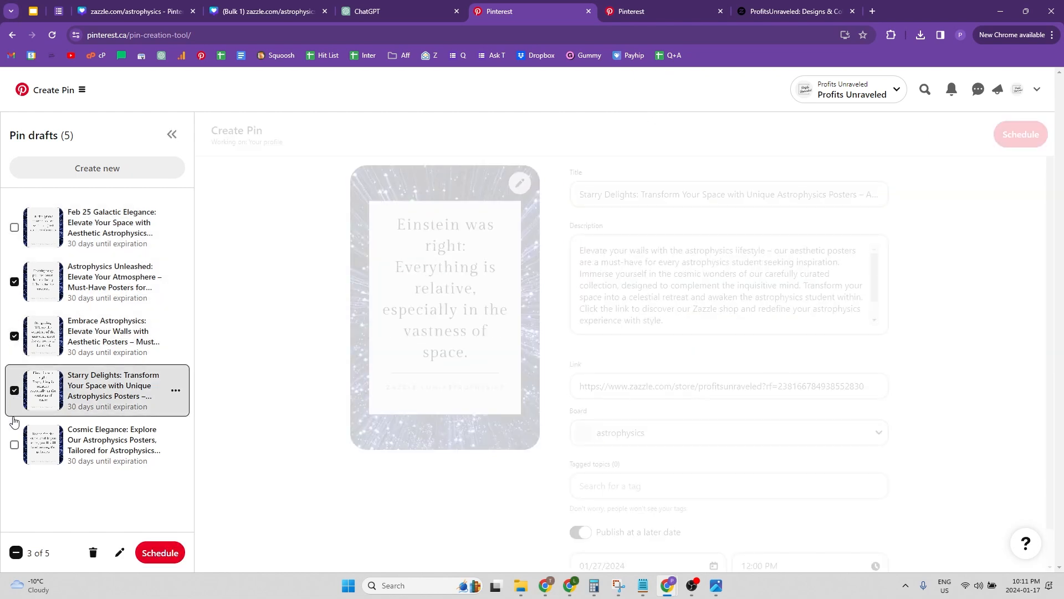
left_click(14, 444)
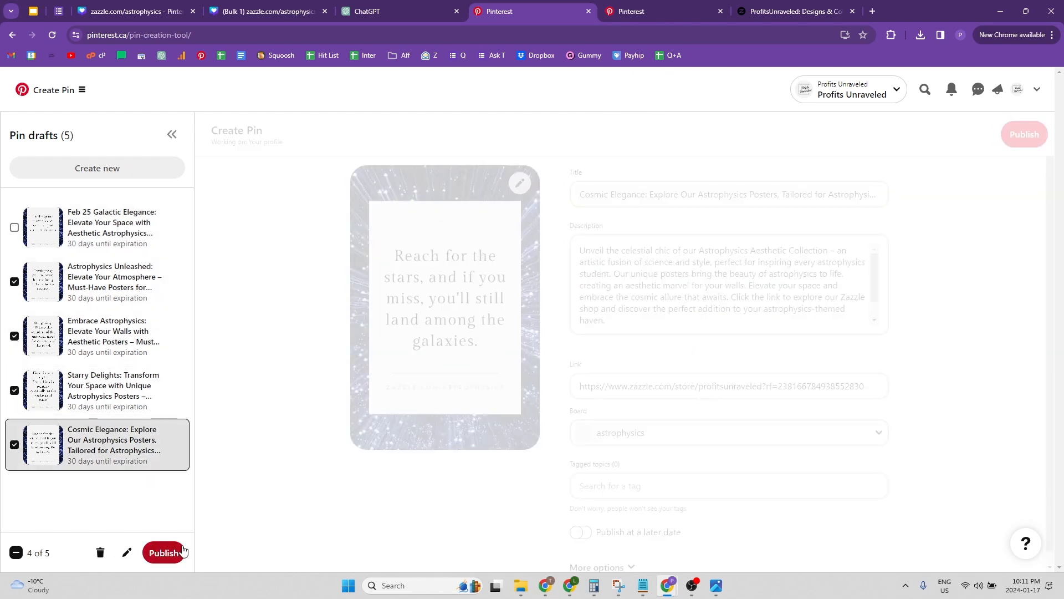
left_click(178, 554)
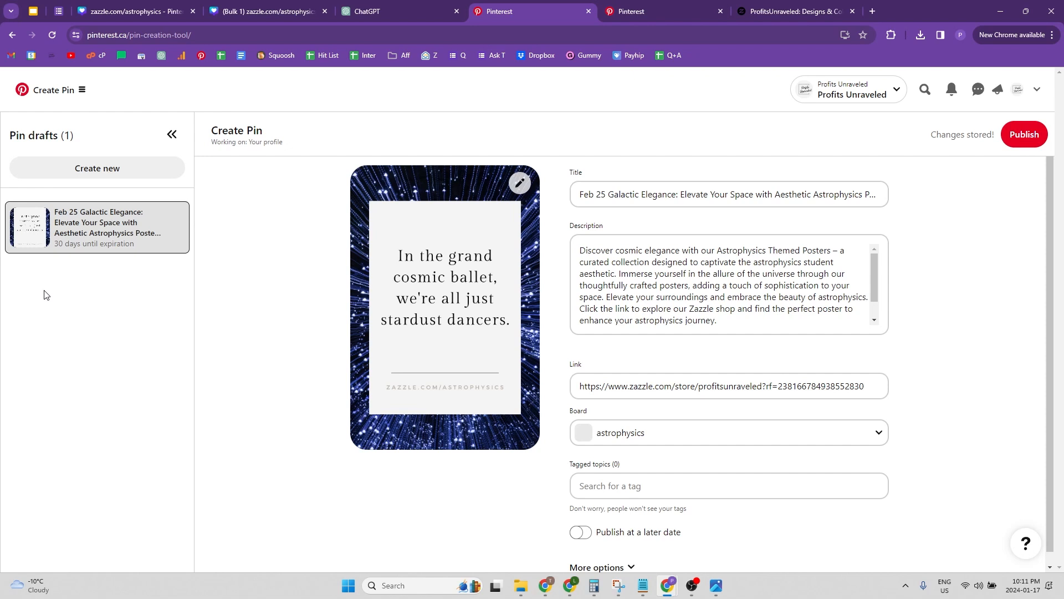
Step: Switch to File Explorer and remove the already uploaded images 1.png through 5.png from the (Bulk 1) zazzle.comastrophysics folder
key("alt+Tab")
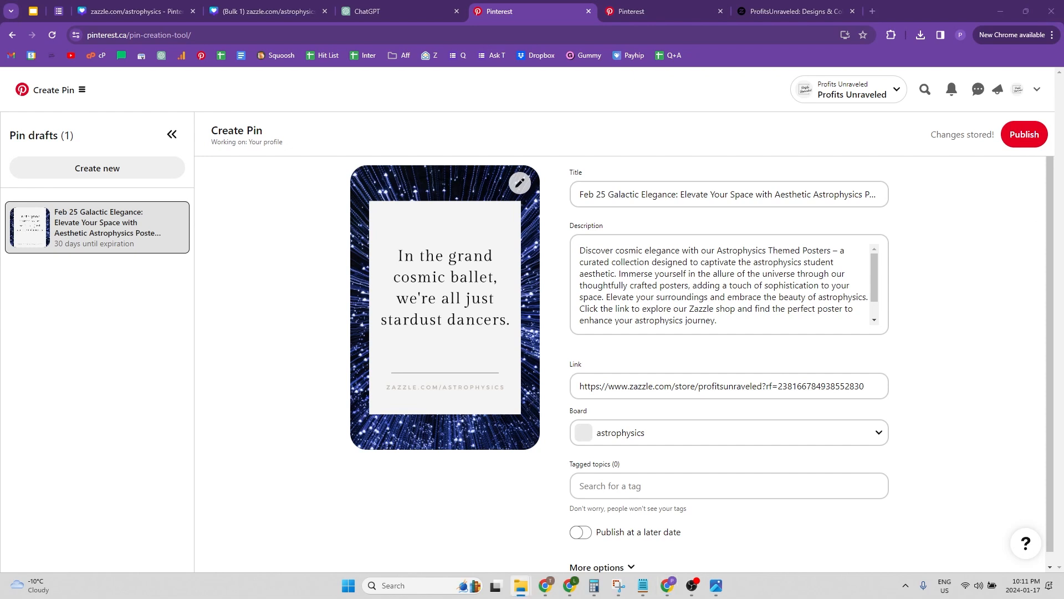
left_click_drag(1062, 34, 314, 90)
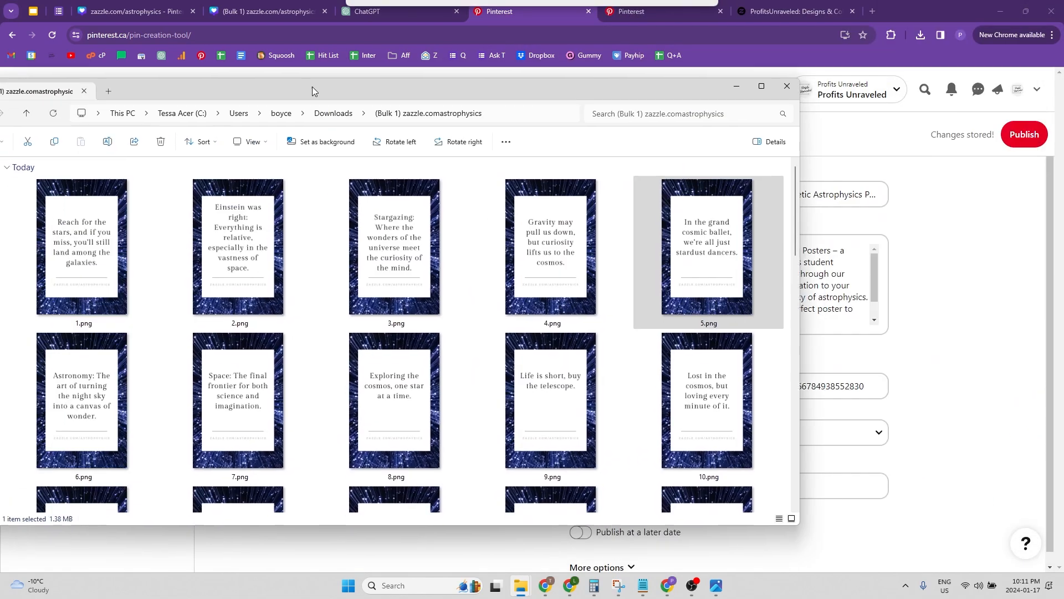
left_click(79, 251, "shift")
scroll(504, 160, "down", 2)
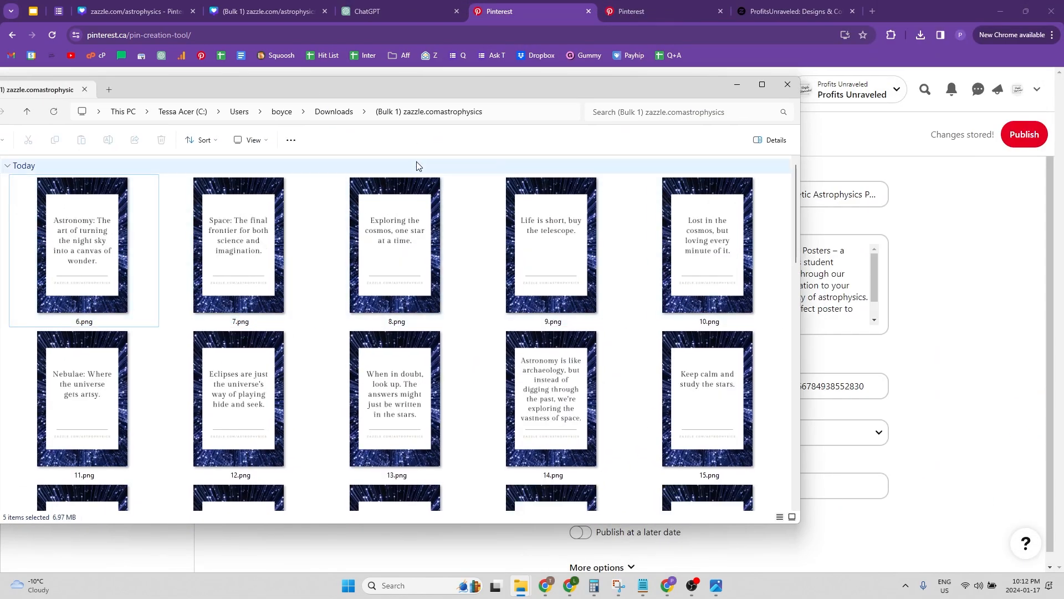
Step: Create a new pin draft in Pinterest with the "Astronomy: The art of turning the night sky" image, 6.png
left_click_drag(461, 94, 581, 87)
left_click_drag(383, 82, 1063, 122)
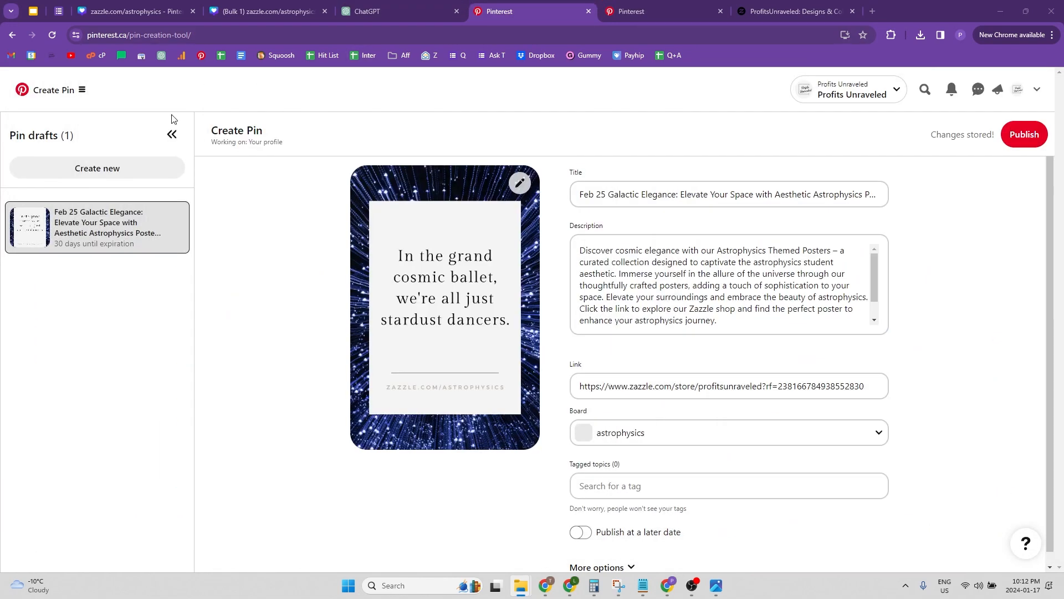
left_click(91, 169)
left_click_drag(1063, 167, 354, 305)
Step: Switch to Zazzle, open the store's Throw Pillows collection and copy its affiliate share link
left_click(768, 5)
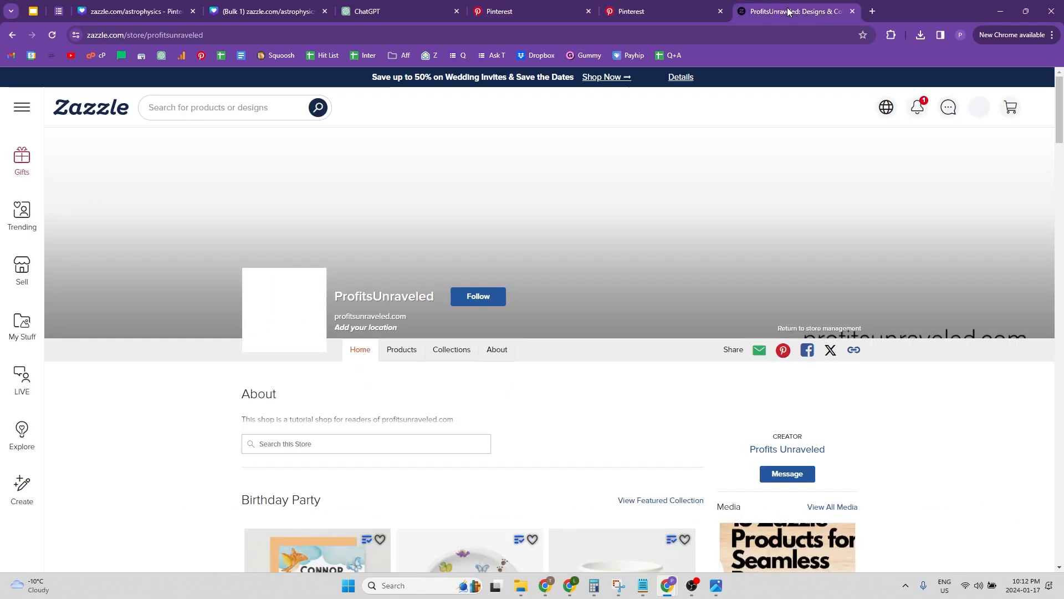
scroll(607, 276, "down", 4)
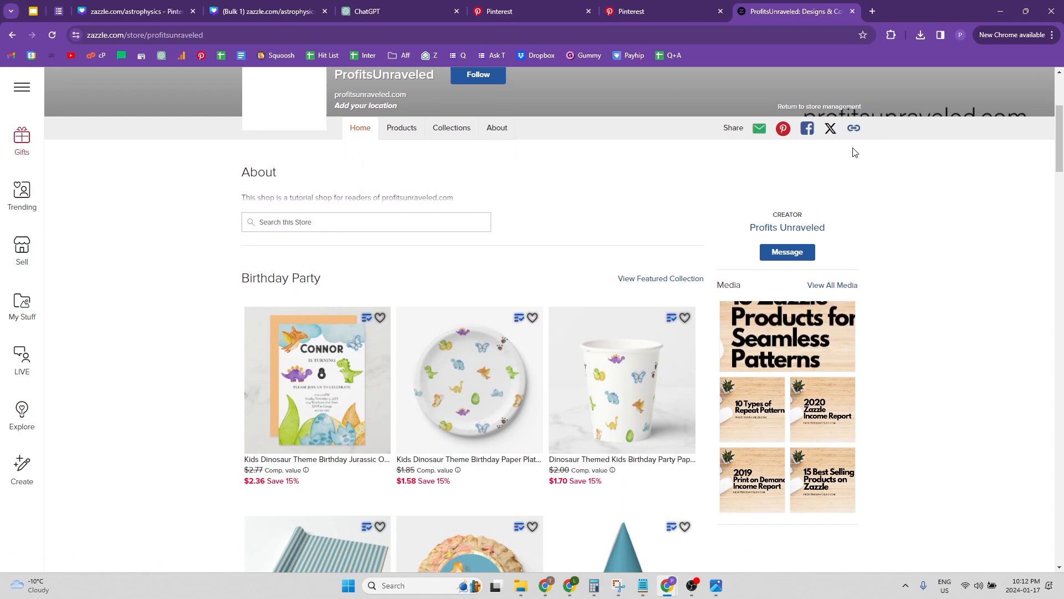
left_click(446, 133)
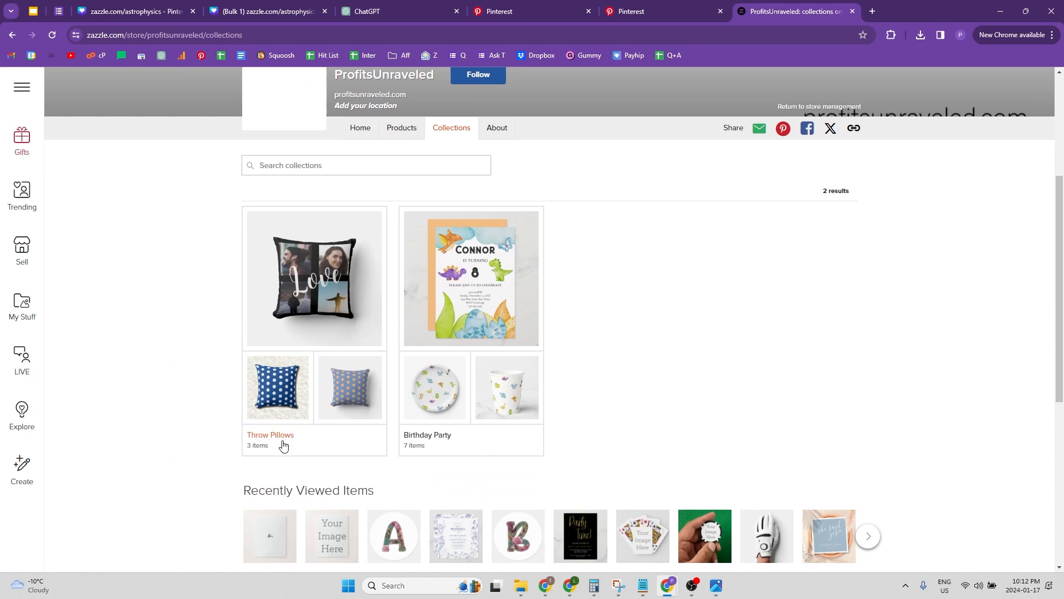
left_click(283, 445)
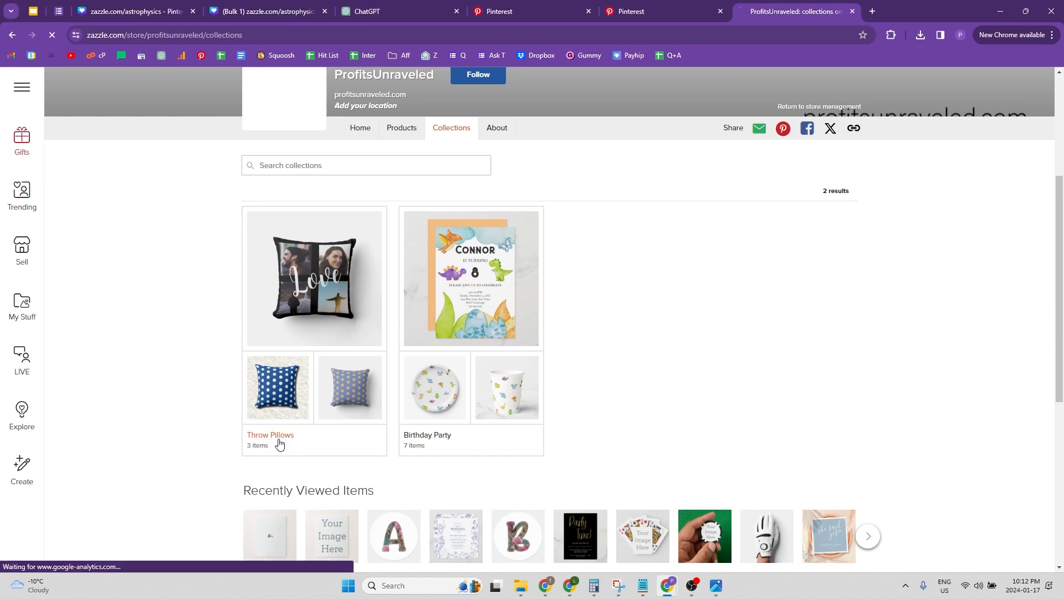
left_click(767, 197)
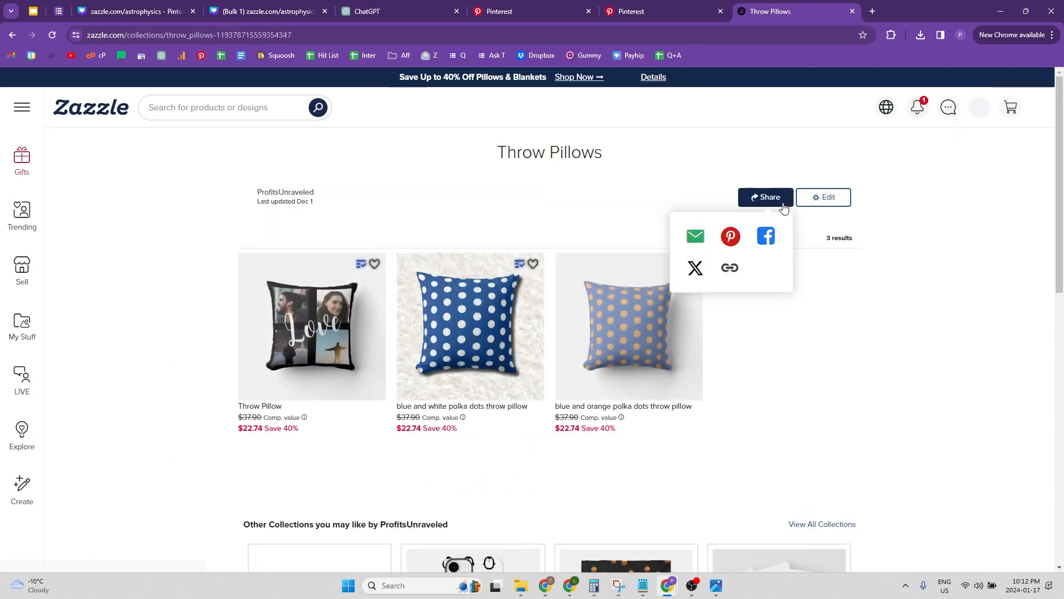
left_click(731, 267)
left_click(415, 174)
key("ctrl+c")
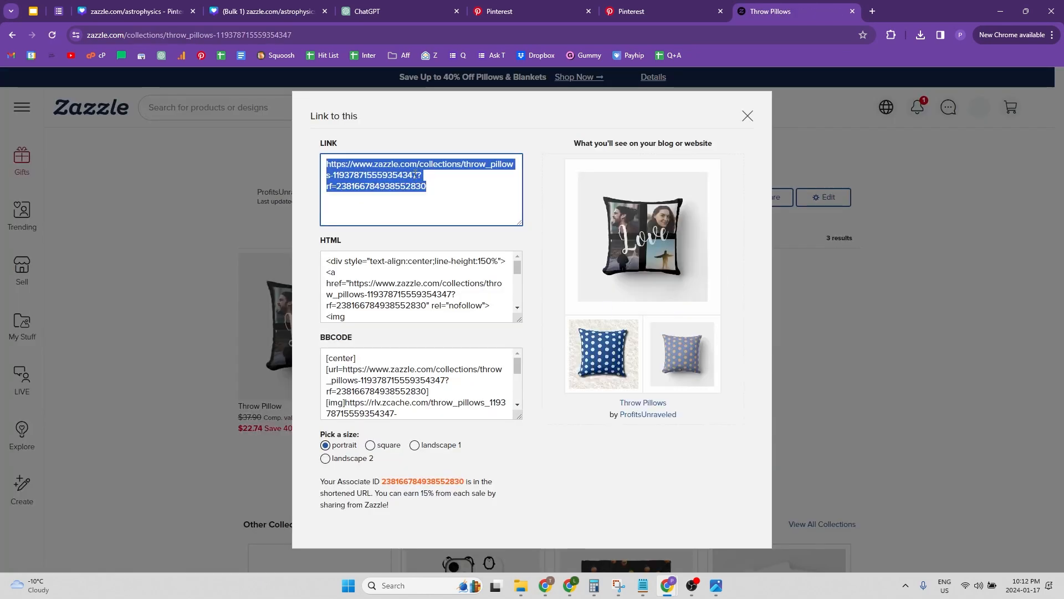
Step: Return to the Pinterest pin creation page and add the Throw Pillows affiliate link to the "Astronomy" draft
left_click(640, 4)
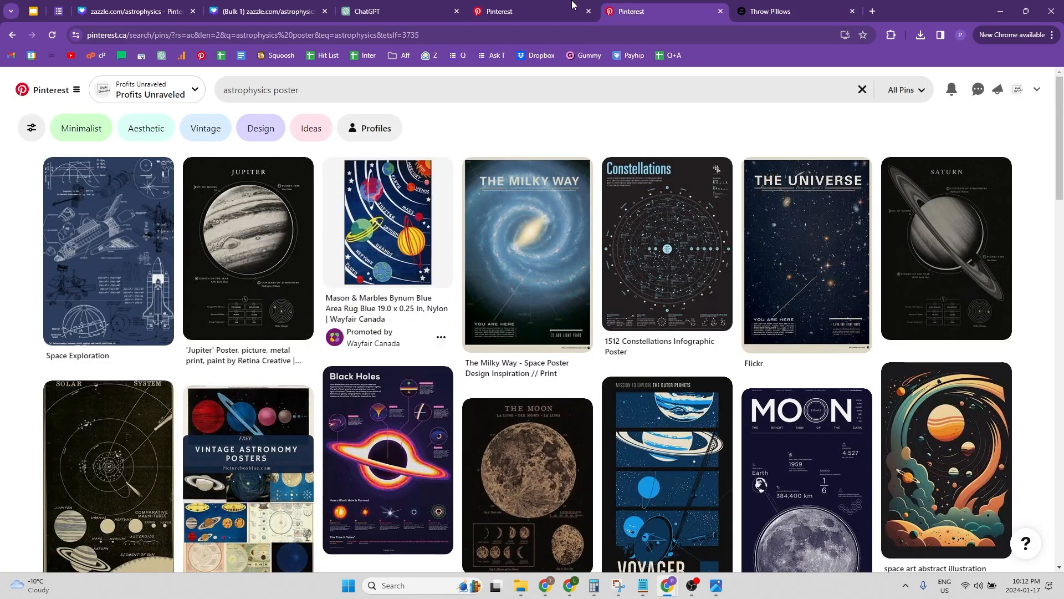
left_click(499, 11)
left_click(634, 337)
key("ctrl+v")
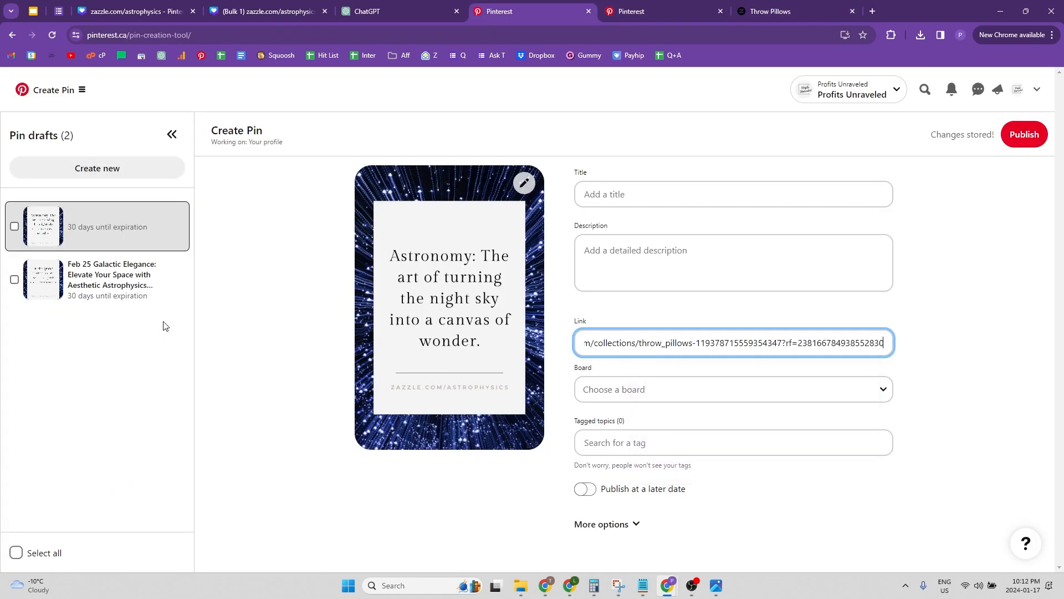
Step: Create a draft with the "Space: The final frontier" image, the Throw Pillows affiliate link and the astrophysics board
left_click(114, 172)
left_click_drag(645, 189, 405, 285)
left_click(673, 349)
key("ctrl+v")
left_click(591, 394)
left_click(442, 377)
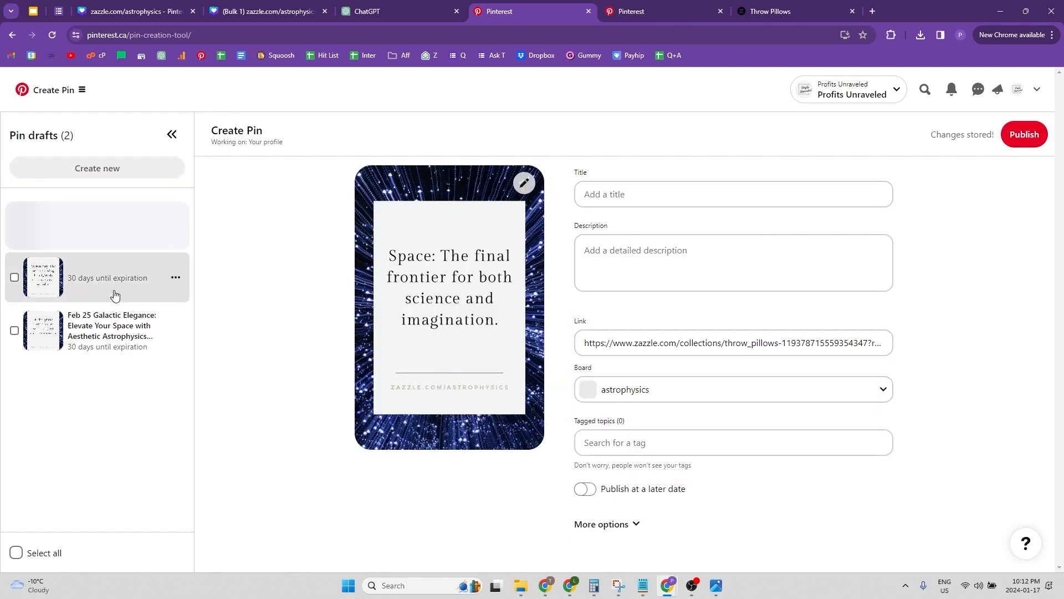
Step: Assign the "Astronomy: The art of turning the night sky" draft to the astrophysics board
left_click(147, 286)
left_click(634, 395)
left_click(448, 378)
Step: Create a draft with the "Exploring the cosmos" image, the Throw Pillows affiliate link and the astrophysics board
left_click(106, 174)
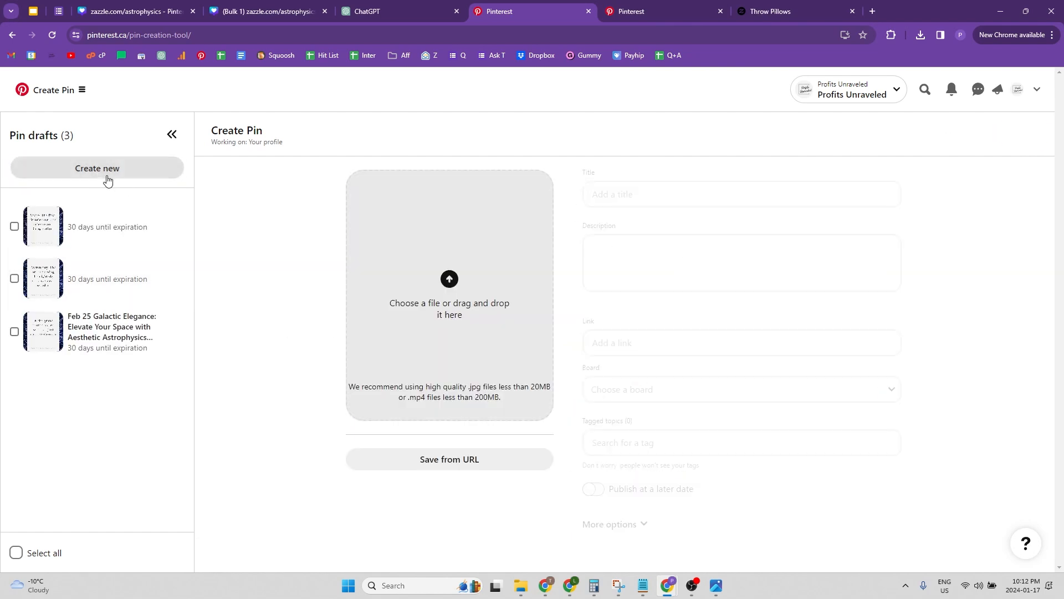
left_click_drag(1063, 189, 509, 328)
left_click(665, 343)
key("ctrl+v")
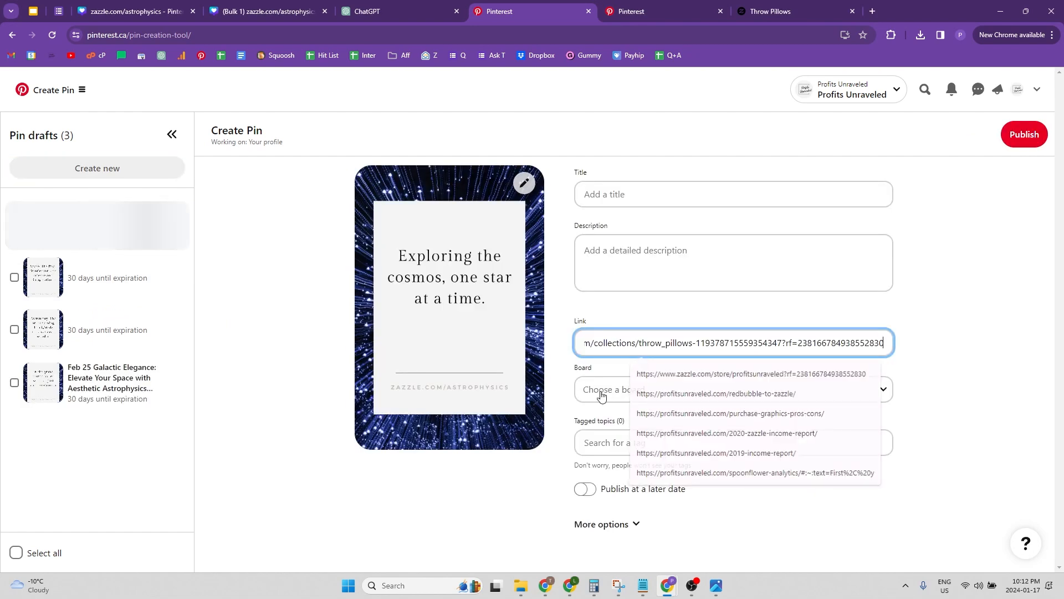
left_click(637, 389)
left_click(413, 378)
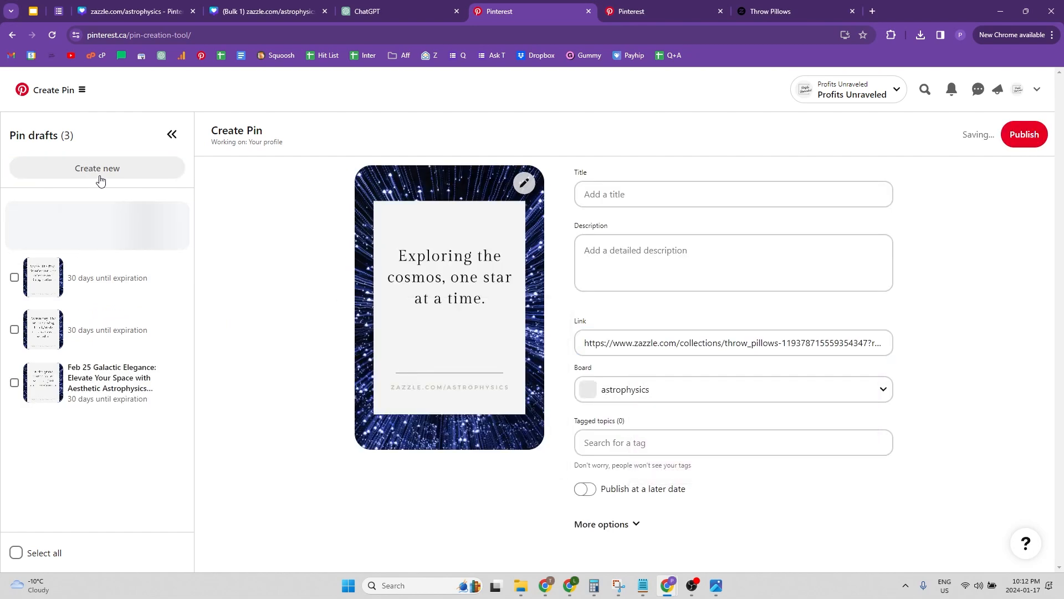
Step: Create a draft with the "Life is short, buy the telescope" image, the astrophysics board and the Throw Pillows affiliate link
left_click(118, 169)
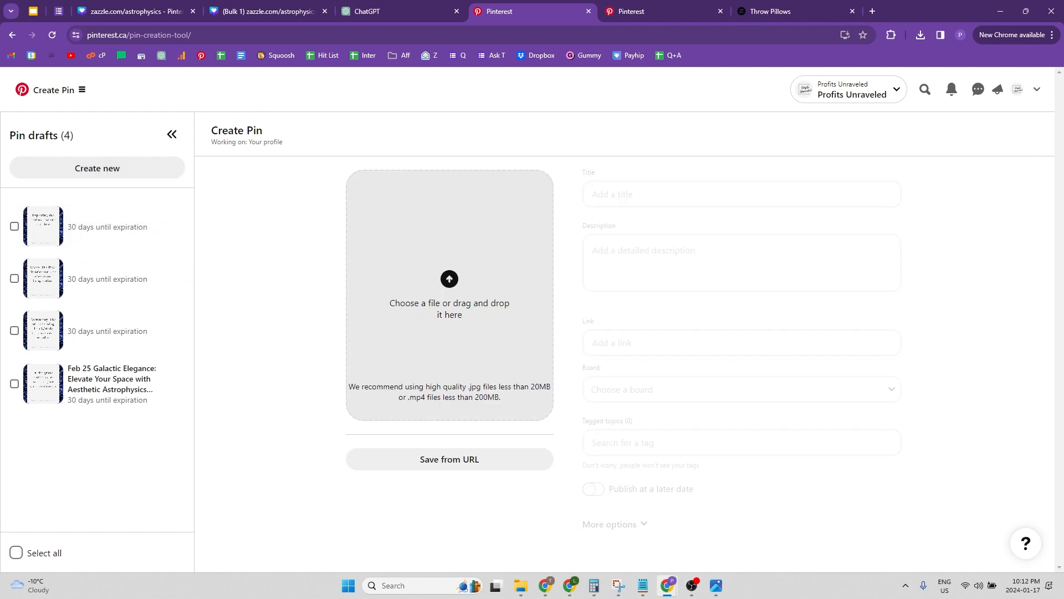
left_click_drag(658, 190, 469, 269)
left_click(654, 394)
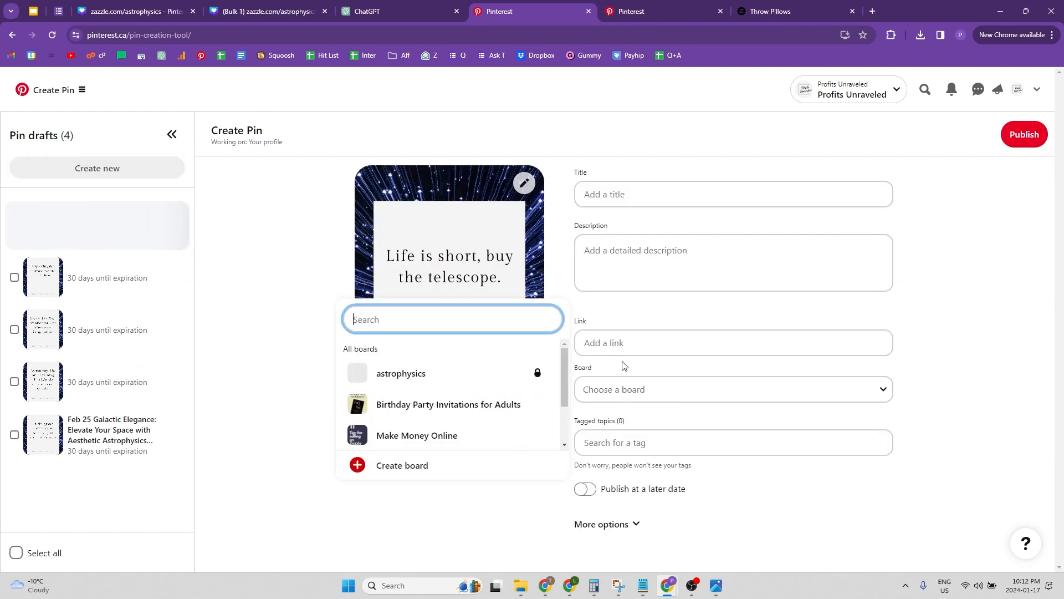
left_click(447, 373)
left_click(675, 340)
key("ctrl+v")
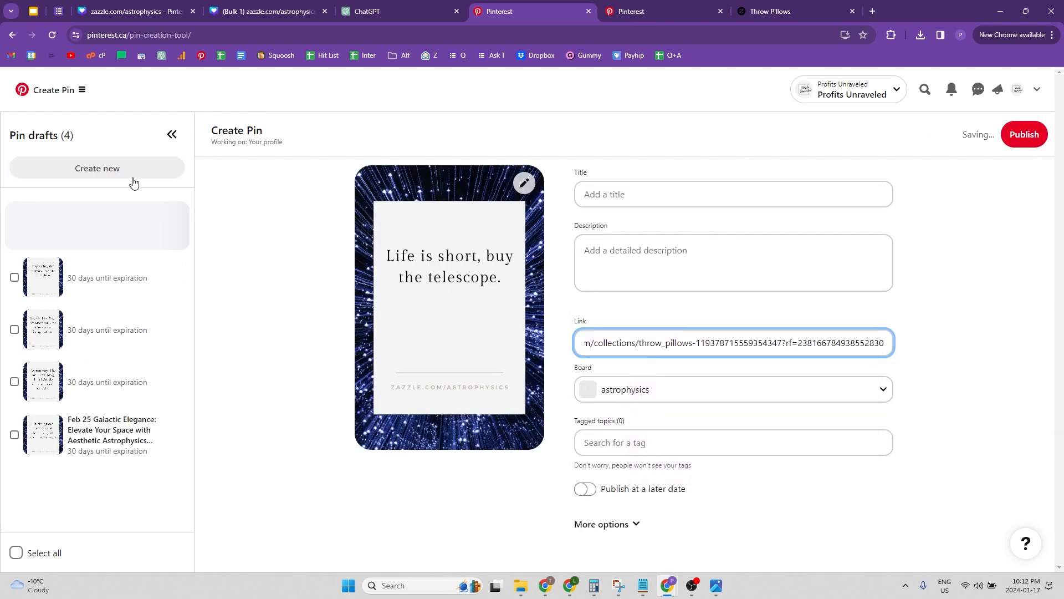
Step: Create a draft with the "Lost in the cosmos" image, the Throw Pillows affiliate link and the astrophysics board
left_click(116, 171)
left_click_drag(658, 190, 469, 269)
left_click(654, 343)
key("ctrl+v")
left_click(654, 390)
left_click(404, 374)
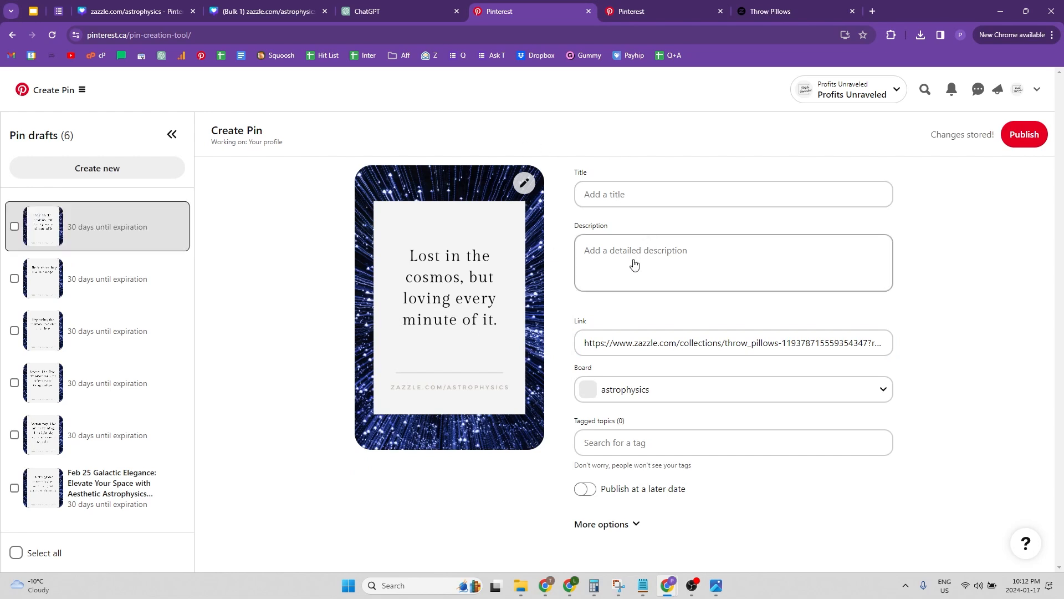
Step: Turn on later publishing for the "Lost in the cosmos" draft on 01/18/2024 and the "Life is short" draft on January 28, 2024
left_click(586, 489)
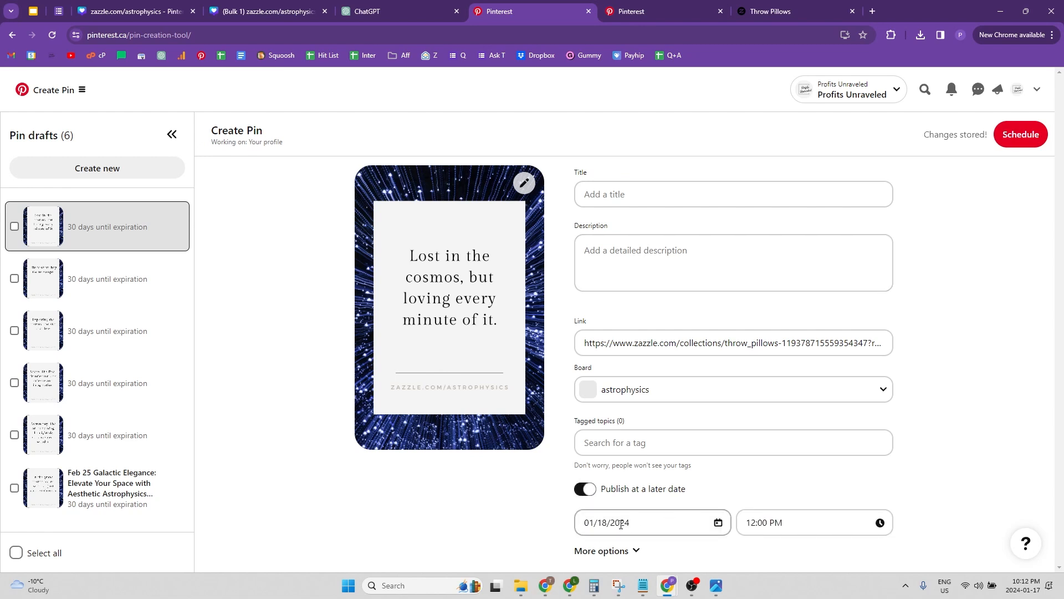
left_click(606, 522)
left_click(111, 279)
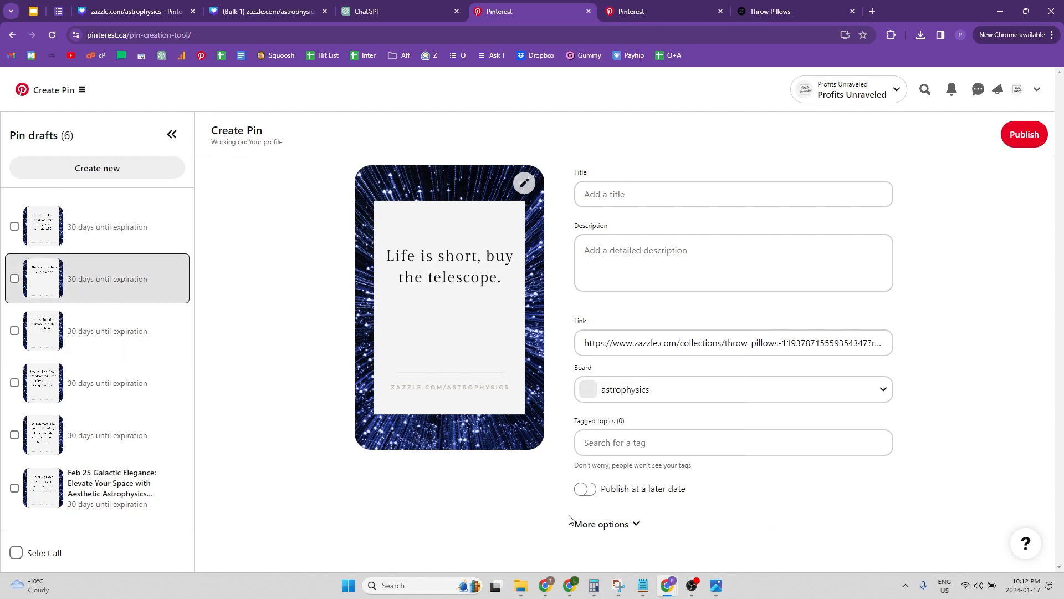
left_click(586, 489)
left_click(604, 522)
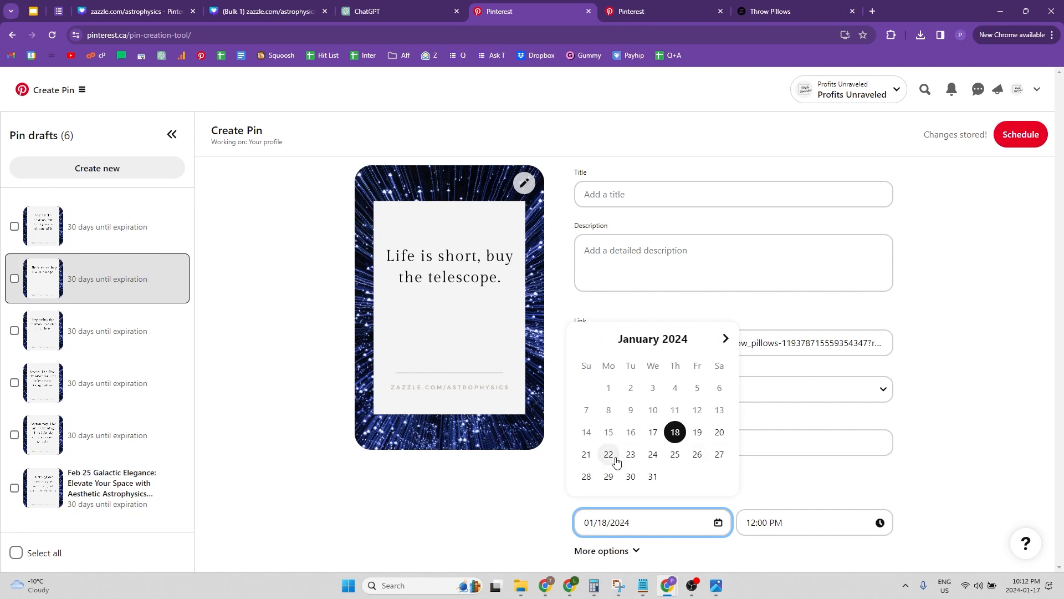
left_click(586, 476)
Step: Set the "Exploring the cosmos" draft to publish at a later date in early February 2024
left_click(171, 331)
left_click(585, 489)
left_click(610, 522)
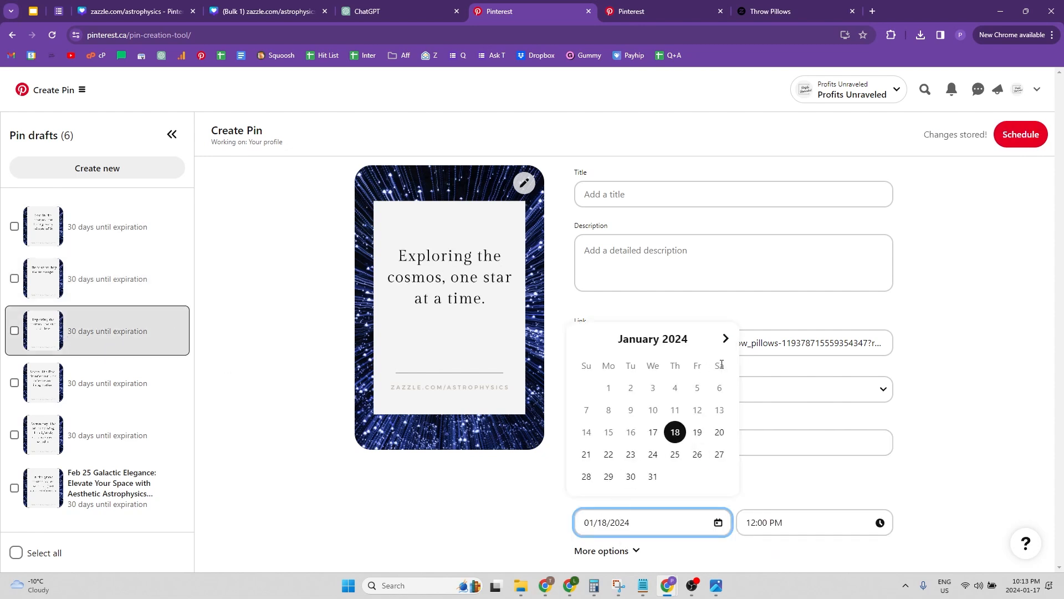
left_click(724, 338)
left_click(608, 410)
Step: Enter "feb 16" as the title of the "Space: The final frontier" draft
left_click(183, 394)
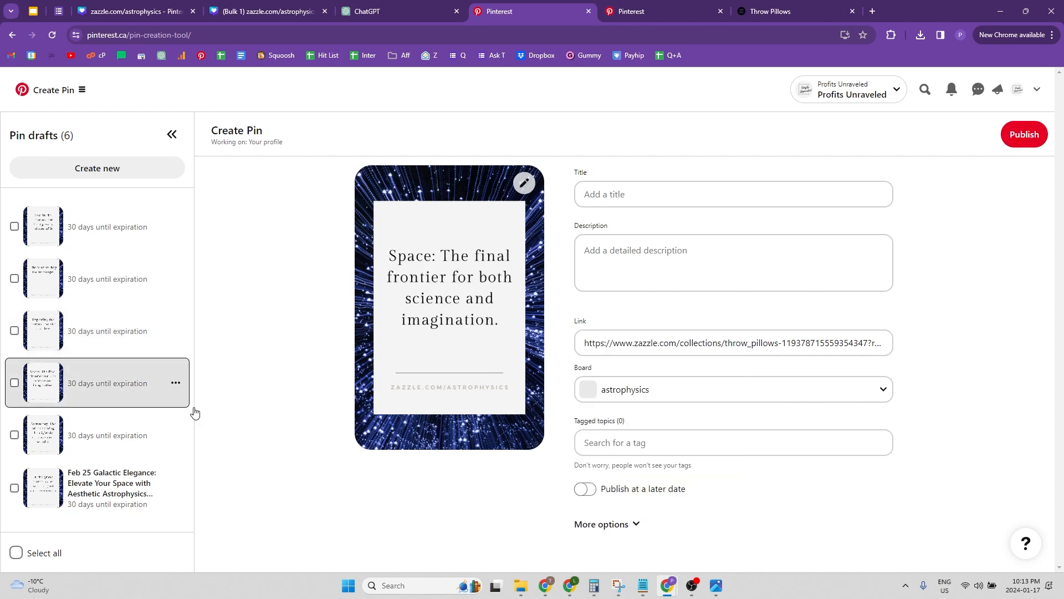
left_click(603, 197)
type("feb 16")
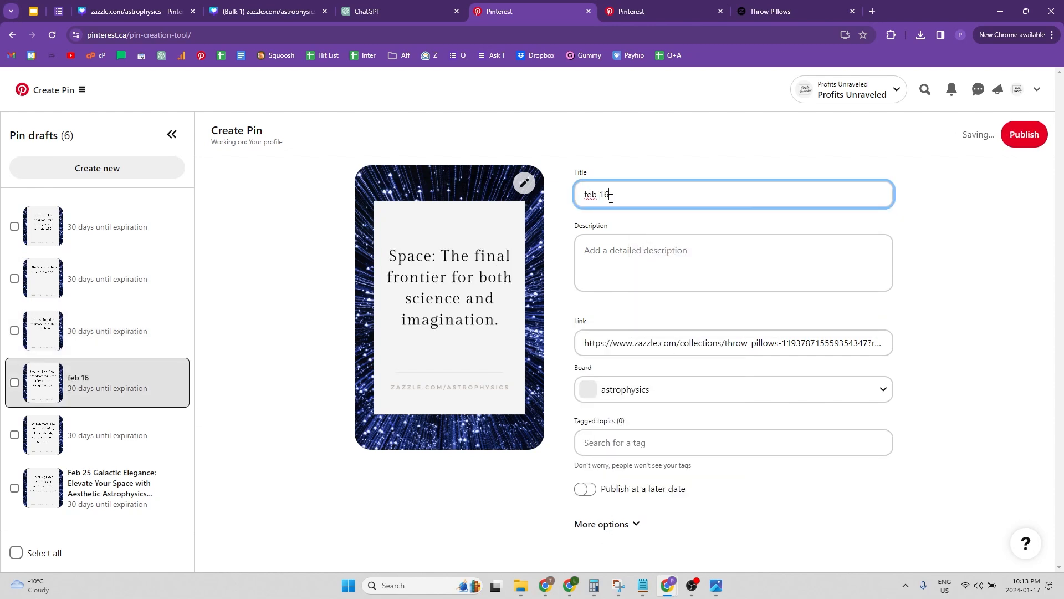
Step: Enter "feb 26" as the title of the "Astronomy: The art of turning the night sky" draft
left_click(83, 435)
left_click(627, 198)
type("feb 29")
key("BackSpace")
left_click(693, 272)
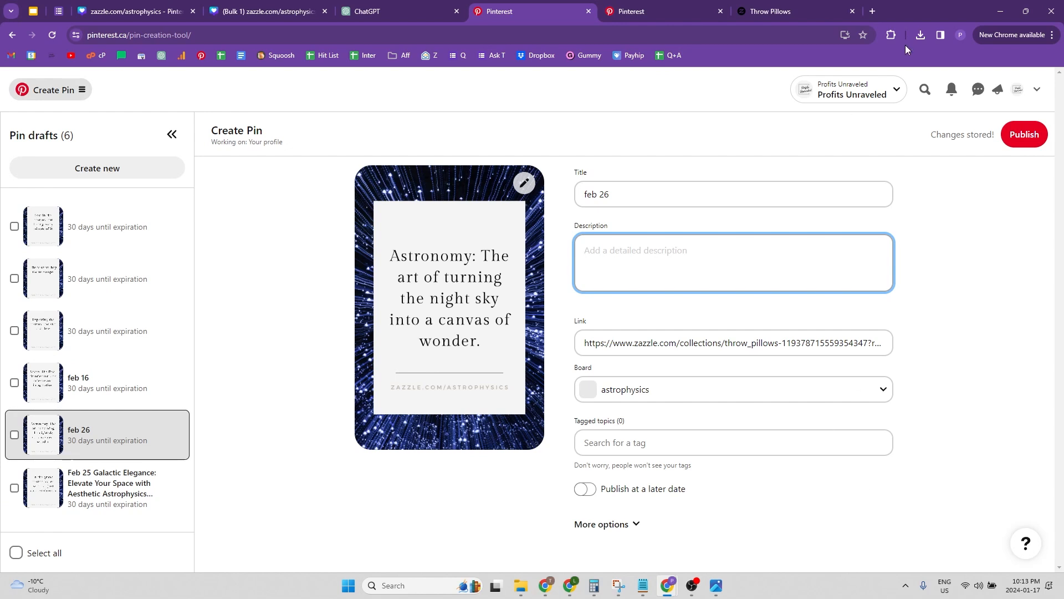
Step: Get the affiliate share link of the Birthday Party collection on Zazzle, and reopen the "Lost in the cosmos" draft in Pinterest
left_click(776, 11)
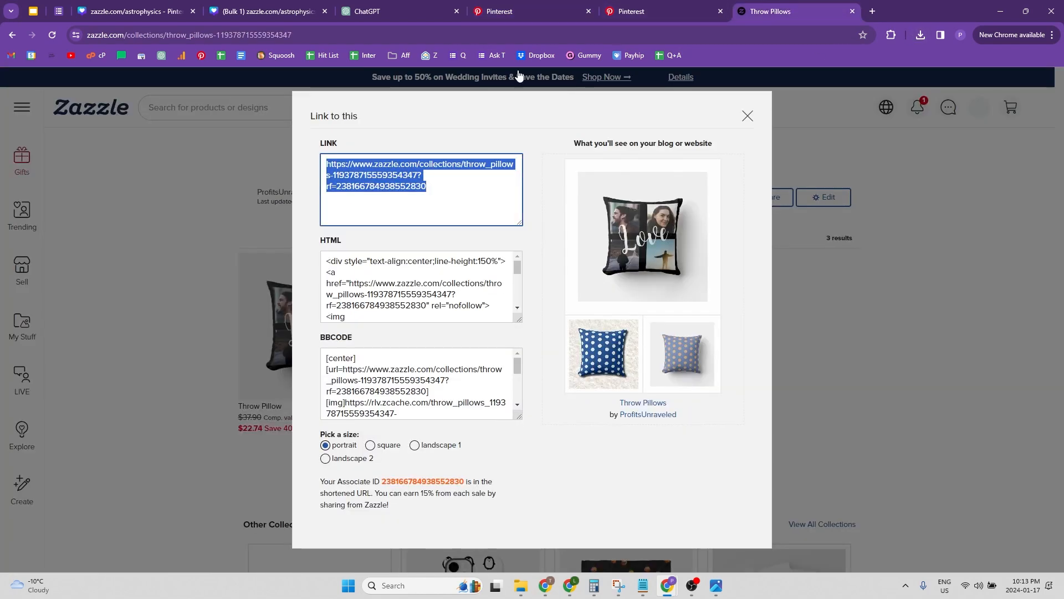
left_click(801, 132)
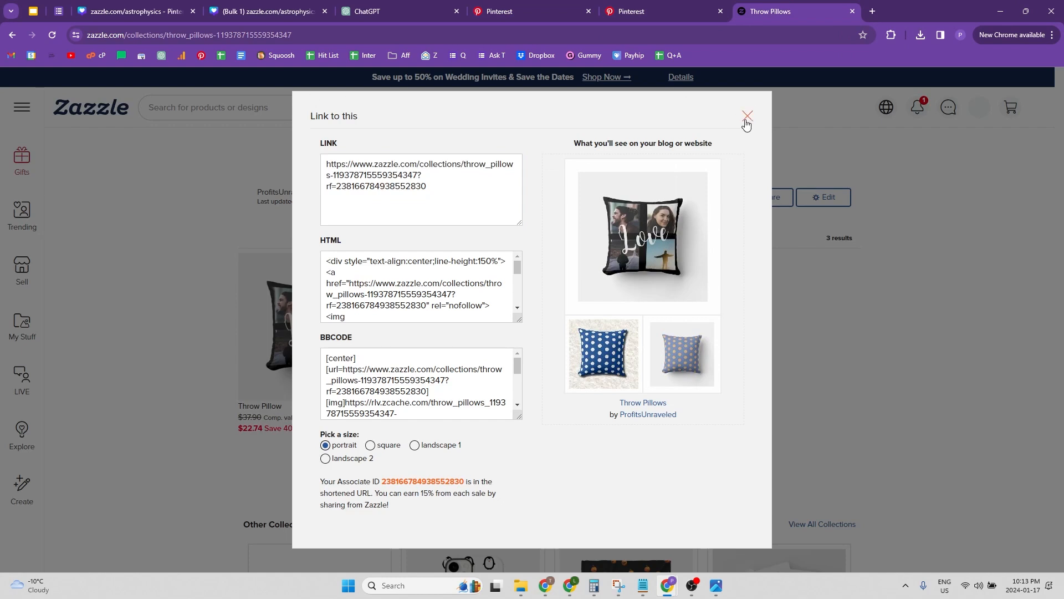
left_click(747, 117)
left_click(19, 35)
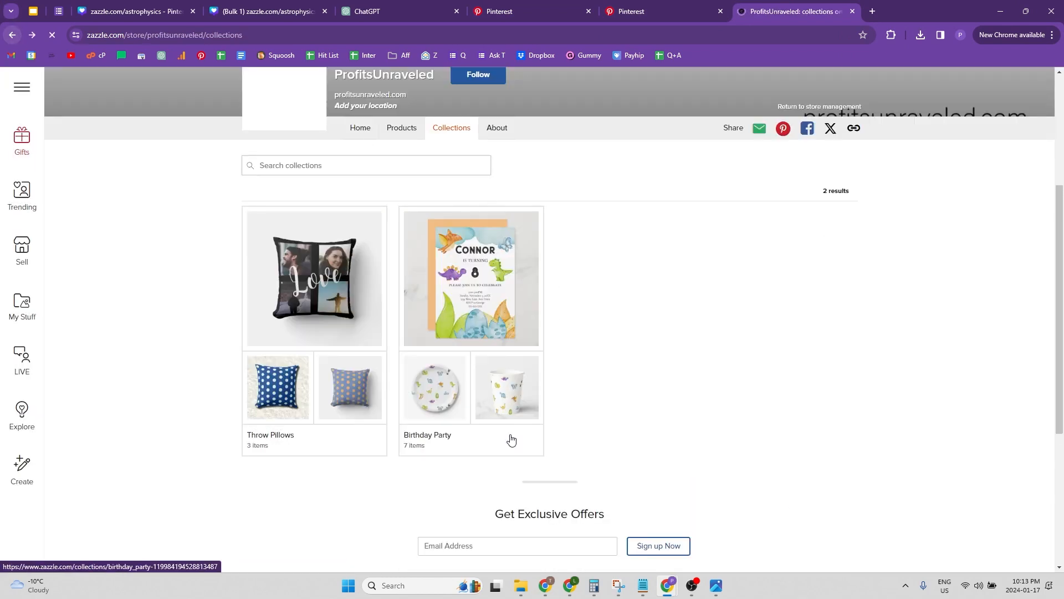
left_click(444, 435)
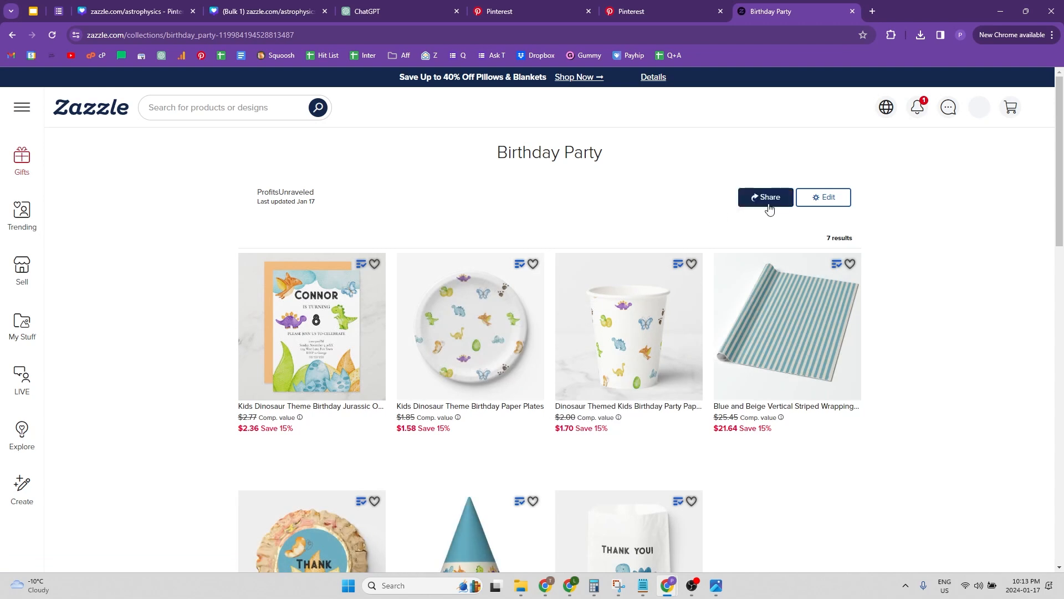
left_click(774, 206)
left_click(729, 267)
left_click(374, 183)
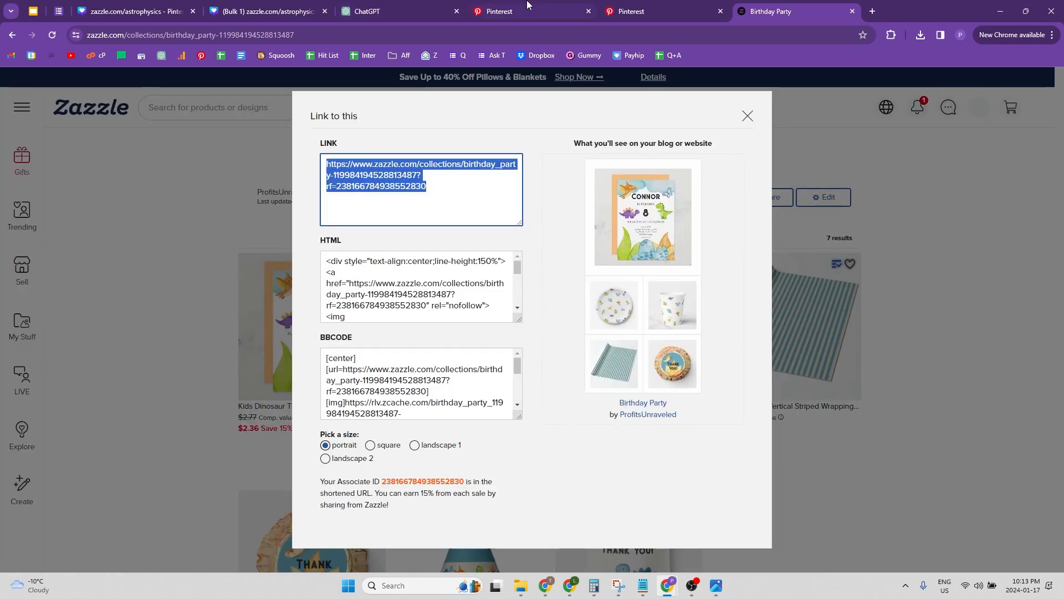
left_click(482, 7)
left_click(90, 247)
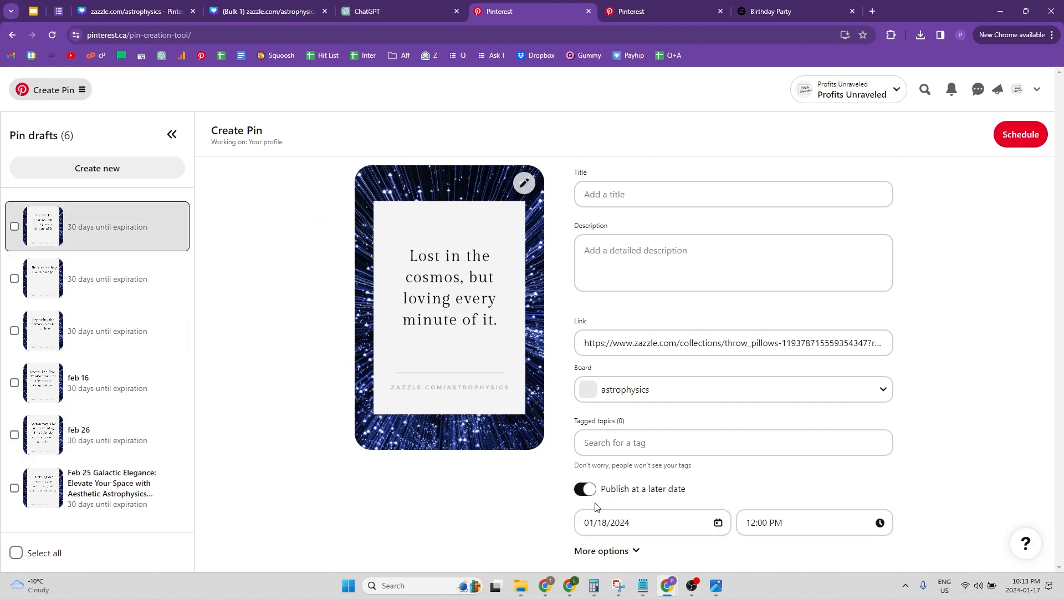